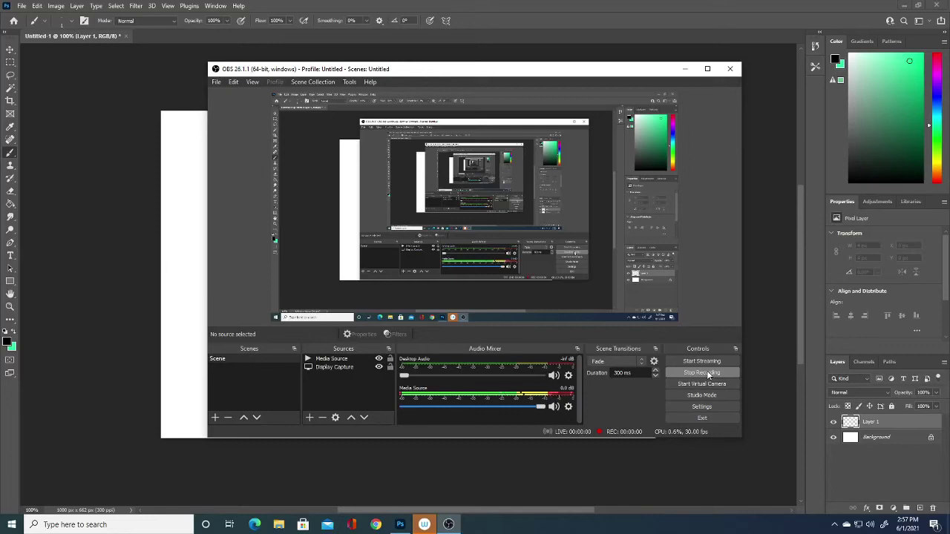
# Set a vertical Paint Symmetry axis down the canvas centre, test a mirrored stroke, and hide Layer 1
pyautogui.click(765, 291)
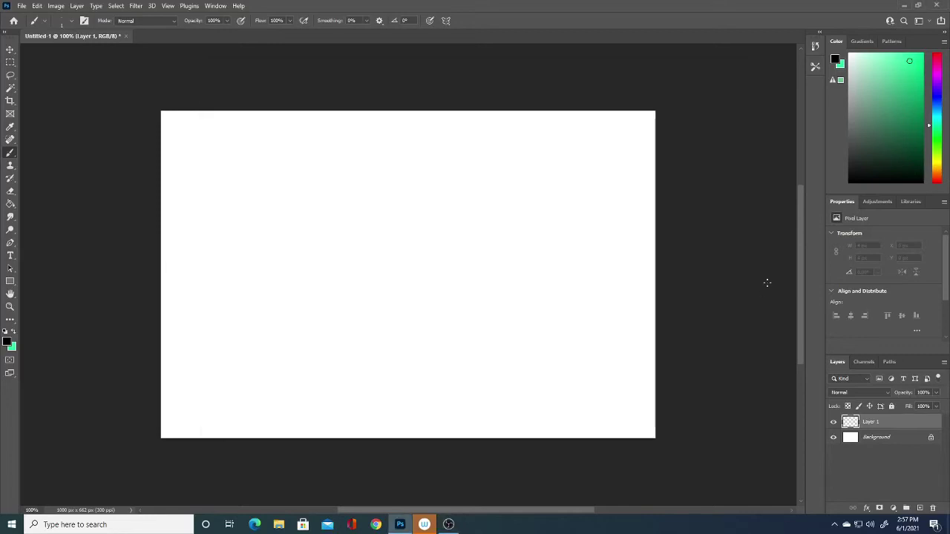
pyautogui.click(445, 21)
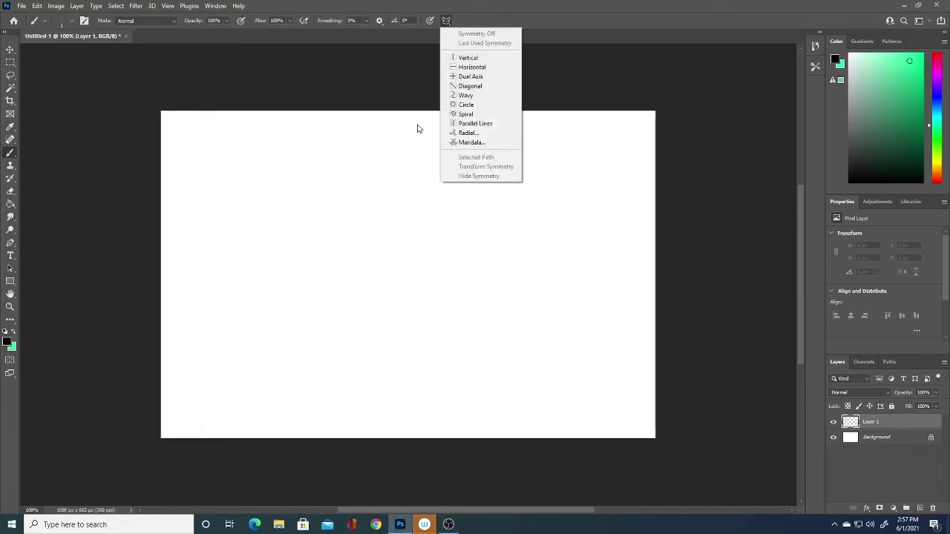
pyautogui.click(467, 57)
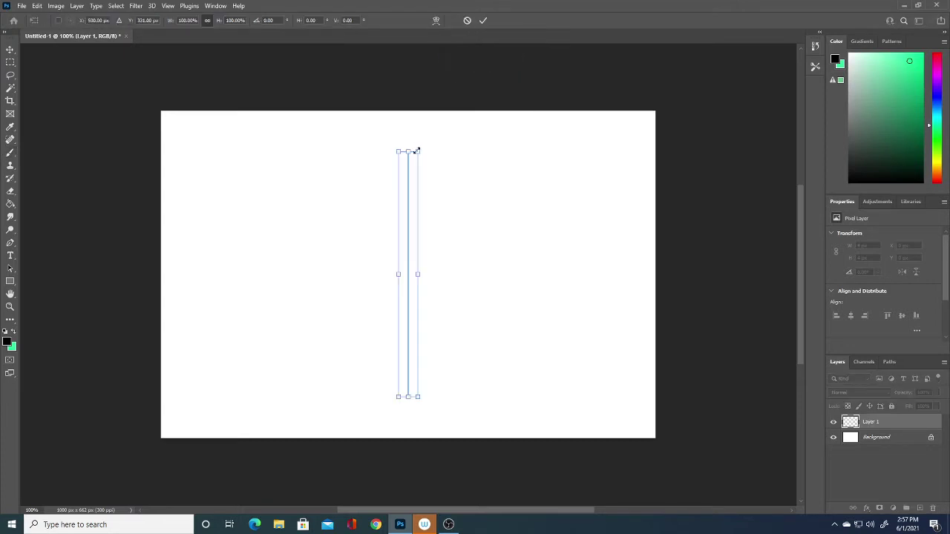
pyautogui.moveTo(408, 151); pyautogui.dragTo(407, 119)
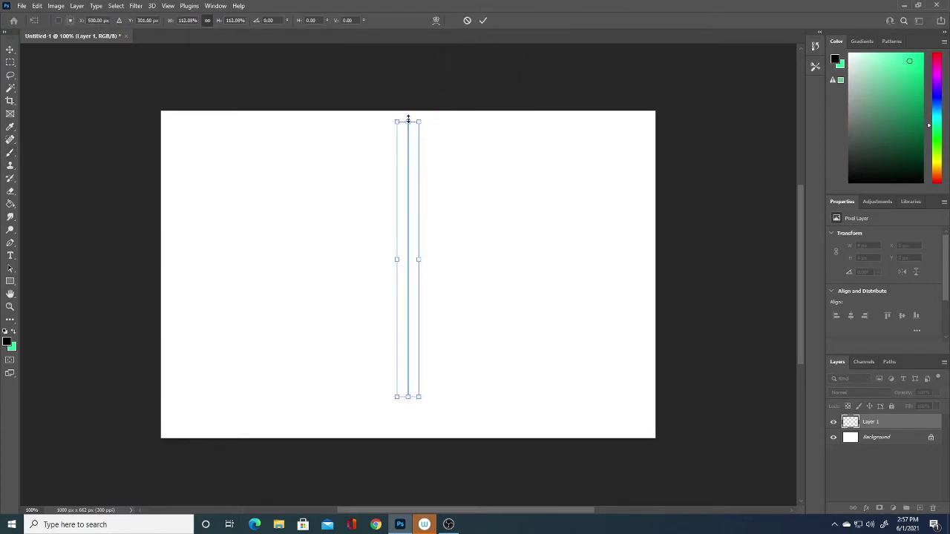
pyautogui.press('Return')
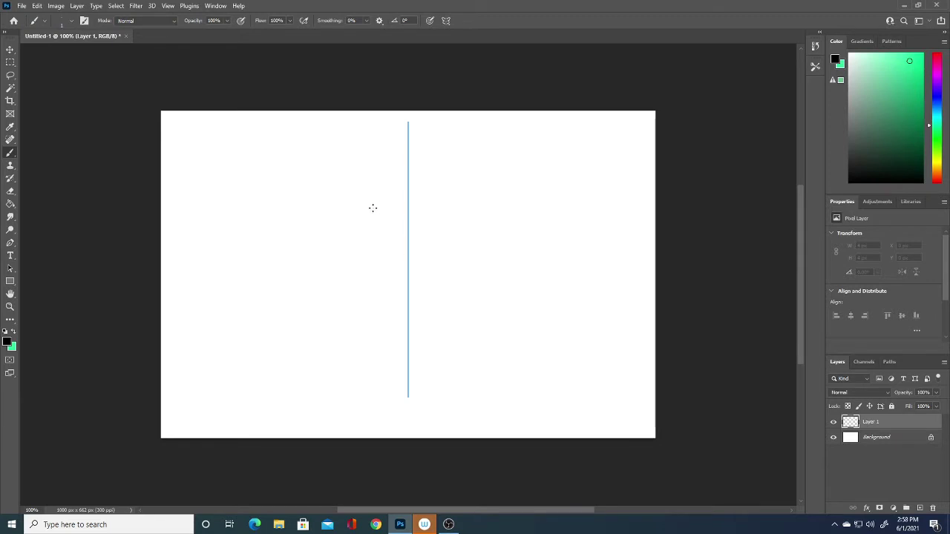
pyautogui.moveTo(357, 215); pyautogui.dragTo(396, 214)
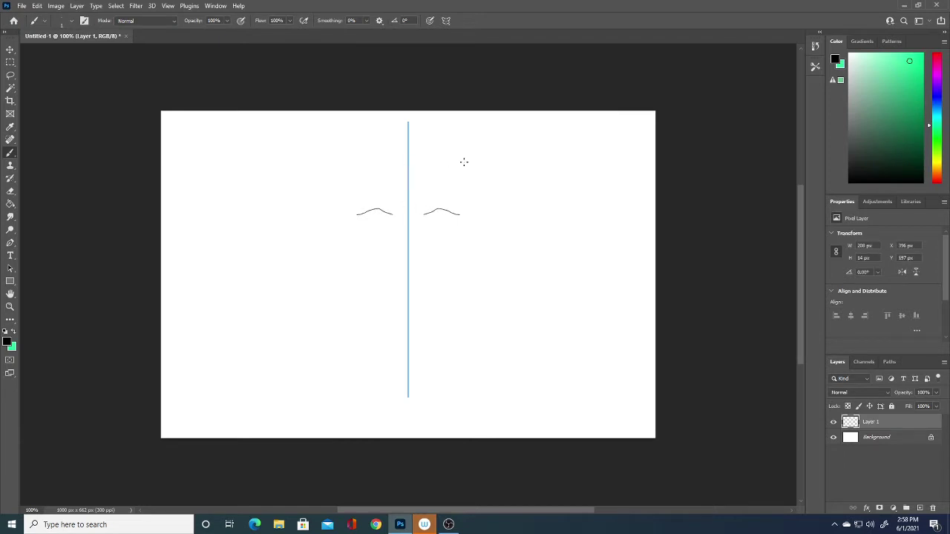
pyautogui.click(833, 421)
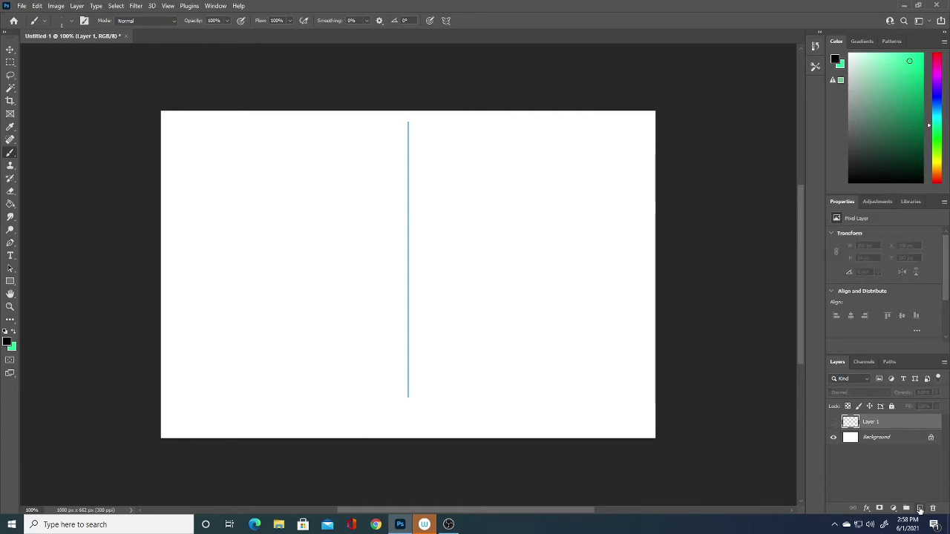
# On a new layer, draw mirrored eyebrows, the strokes below them and lower eyelids
pyautogui.click(919, 508)
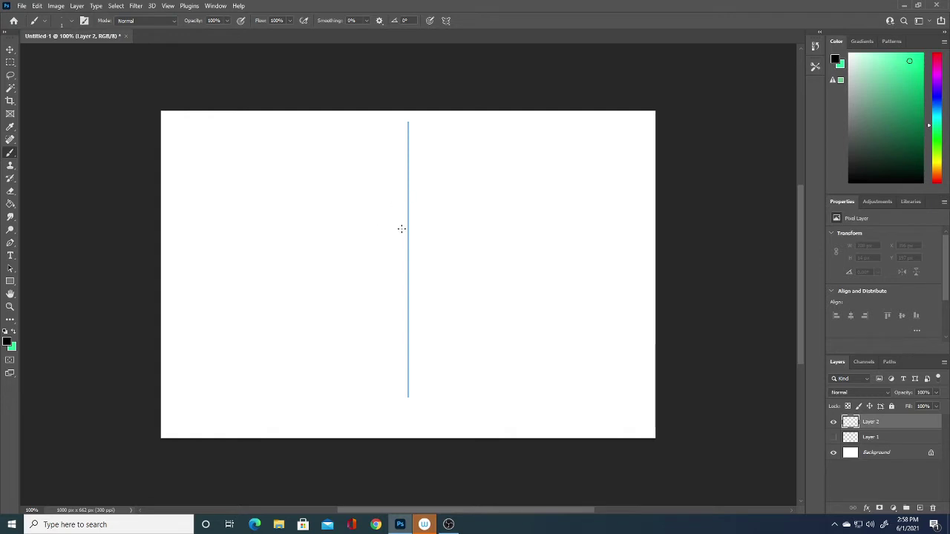
pyautogui.press('ctrl')
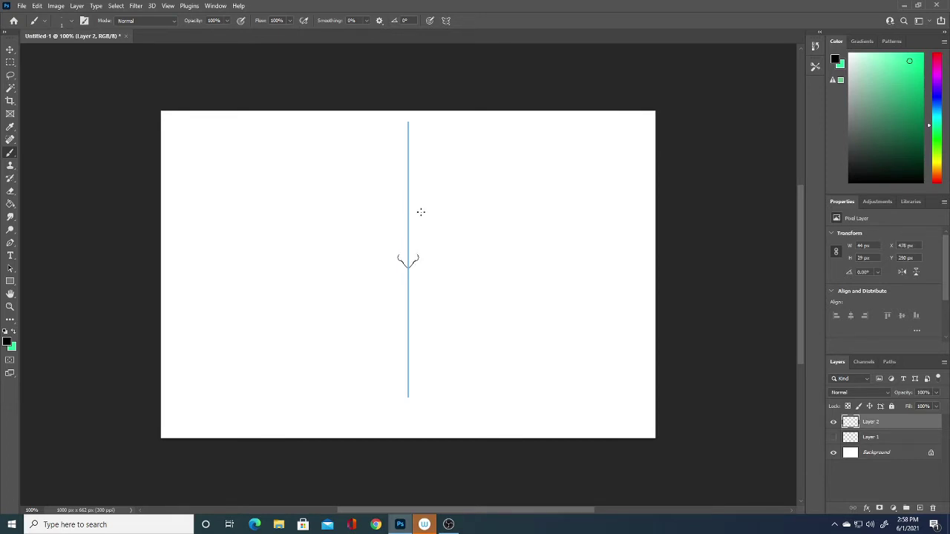
pyautogui.moveTo(417, 216); pyautogui.dragTo(431, 212)
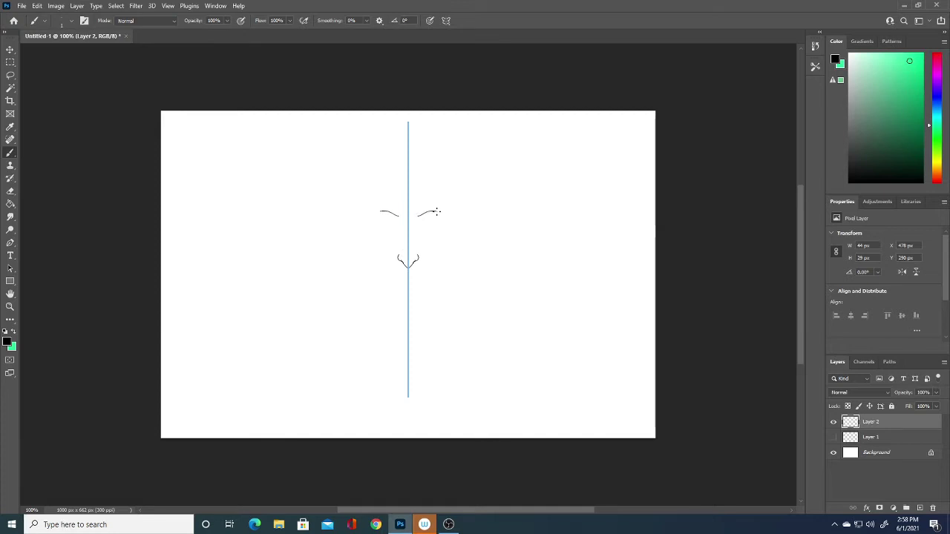
pyautogui.moveTo(437, 212); pyautogui.dragTo(451, 214)
pyautogui.moveTo(430, 223); pyautogui.dragTo(450, 226)
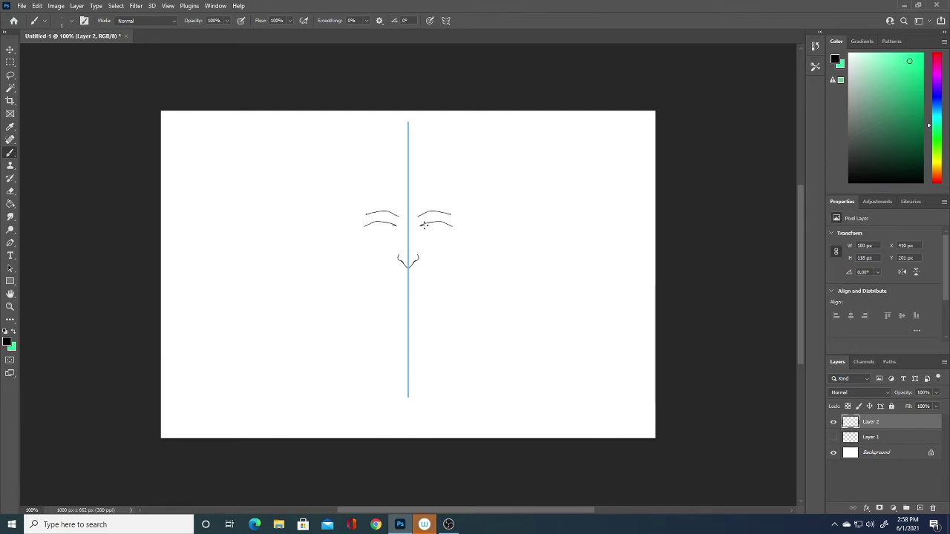
pyautogui.moveTo(424, 225); pyautogui.dragTo(444, 227)
# Darken and thicken the eyebrows, draw a widened mouth line, and add irises
pyautogui.moveTo(419, 214); pyautogui.dragTo(443, 212)
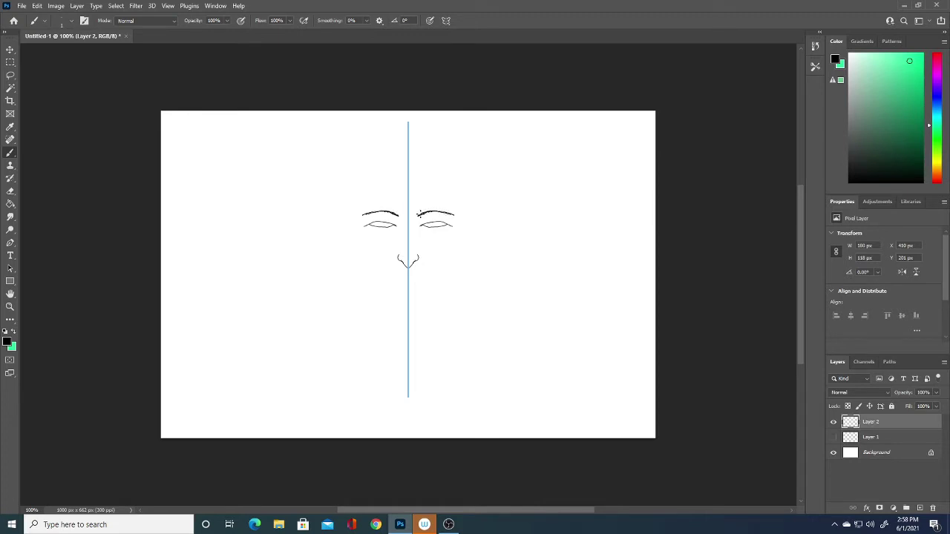
pyautogui.moveTo(424, 212); pyautogui.dragTo(457, 214)
pyautogui.moveTo(395, 285); pyautogui.dragTo(407, 282)
pyautogui.moveTo(385, 287); pyautogui.dragTo(408, 294)
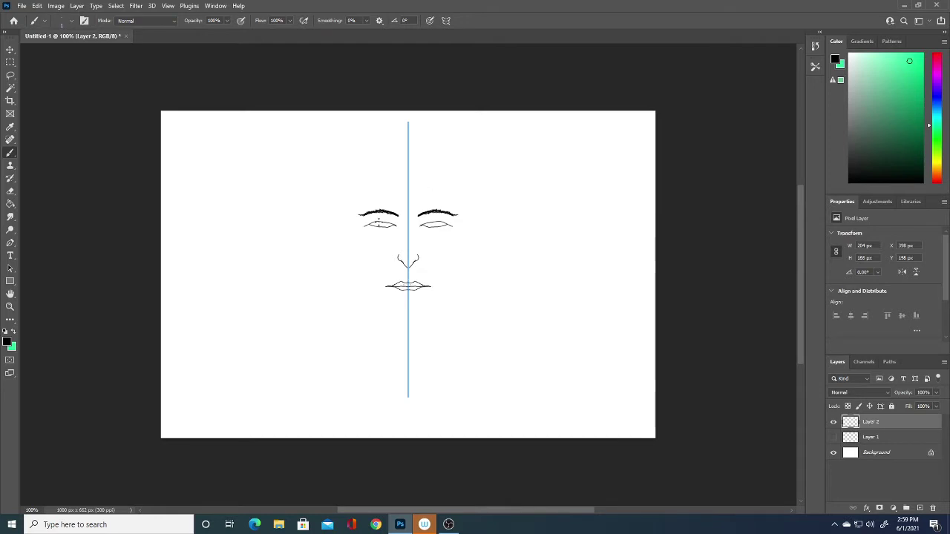
pyautogui.moveTo(377, 221); pyautogui.dragTo(382, 222)
# Draw mirrored hair tufts and an arc over the crown, extending side hair toward sideburns
pyautogui.moveTo(411, 158)
pyautogui.mouseDown()
pyautogui.moveTo(429, 167)
pyautogui.moveTo(370, 172)
pyautogui.moveTo(429, 163)
pyautogui.moveTo(443, 187)
pyautogui.moveTo(420, 166)
pyautogui.moveTo(449, 192)
pyautogui.moveTo(461, 245)
pyautogui.mouseUp()
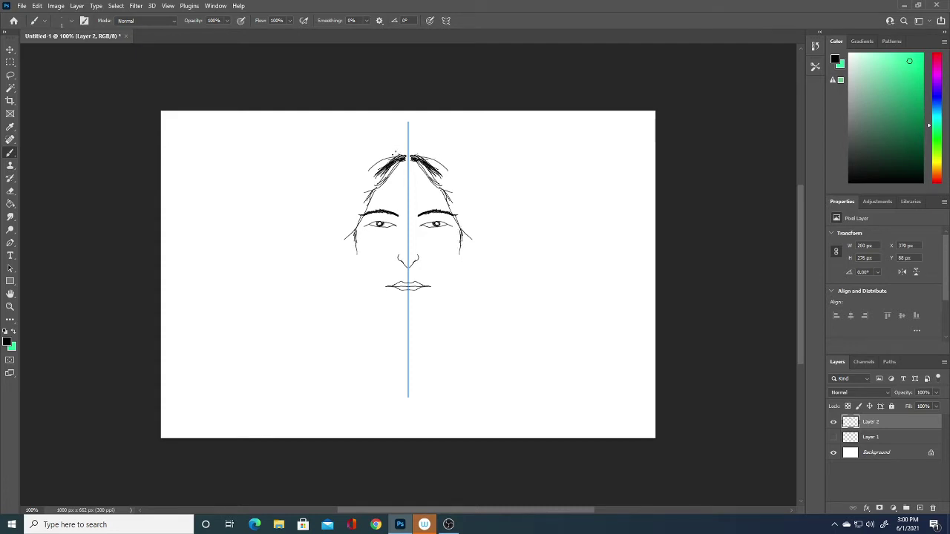
pyautogui.moveTo(386, 168); pyautogui.dragTo(355, 190)
pyautogui.moveTo(399, 157)
pyautogui.mouseDown()
pyautogui.moveTo(361, 181)
pyautogui.moveTo(370, 175)
pyautogui.mouseUp()
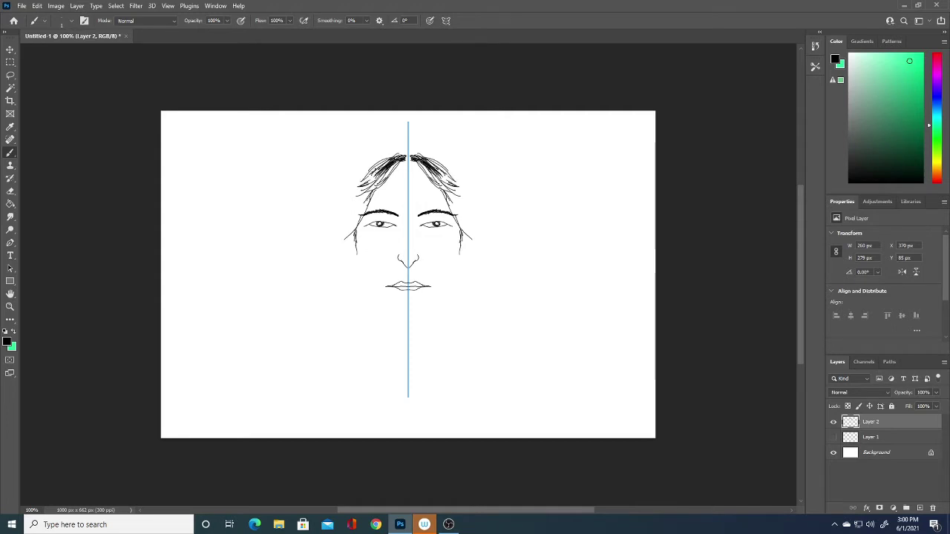
pyautogui.moveTo(422, 154)
pyautogui.mouseDown()
pyautogui.moveTo(415, 159)
pyautogui.moveTo(423, 141)
pyautogui.moveTo(409, 126)
pyautogui.moveTo(441, 130)
pyautogui.moveTo(460, 149)
pyautogui.mouseUp()
pyautogui.moveTo(391, 129)
pyautogui.mouseDown()
pyautogui.moveTo(345, 164)
pyautogui.moveTo(353, 168)
pyautogui.mouseUp()
pyautogui.moveTo(383, 146)
pyautogui.mouseDown()
pyautogui.moveTo(350, 174)
pyautogui.moveTo(375, 138)
pyautogui.moveTo(343, 172)
pyautogui.moveTo(343, 181)
pyautogui.moveTo(359, 176)
pyautogui.moveTo(357, 187)
pyautogui.moveTo(337, 185)
pyautogui.mouseUp()
pyautogui.moveTo(374, 173); pyautogui.dragTo(334, 178)
pyautogui.moveTo(445, 161)
pyautogui.mouseDown()
pyautogui.moveTo(467, 188)
pyautogui.moveTo(467, 265)
pyautogui.mouseUp()
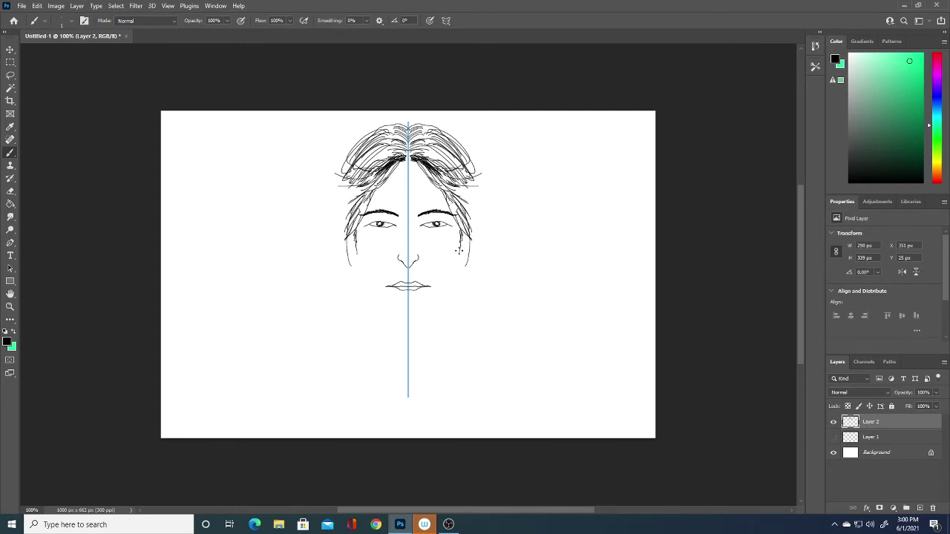
# Outline both sides of the face down to the jawline toward the chin
pyautogui.moveTo(457, 207); pyautogui.dragTo(460, 276)
pyautogui.moveTo(353, 229); pyautogui.dragTo(366, 287)
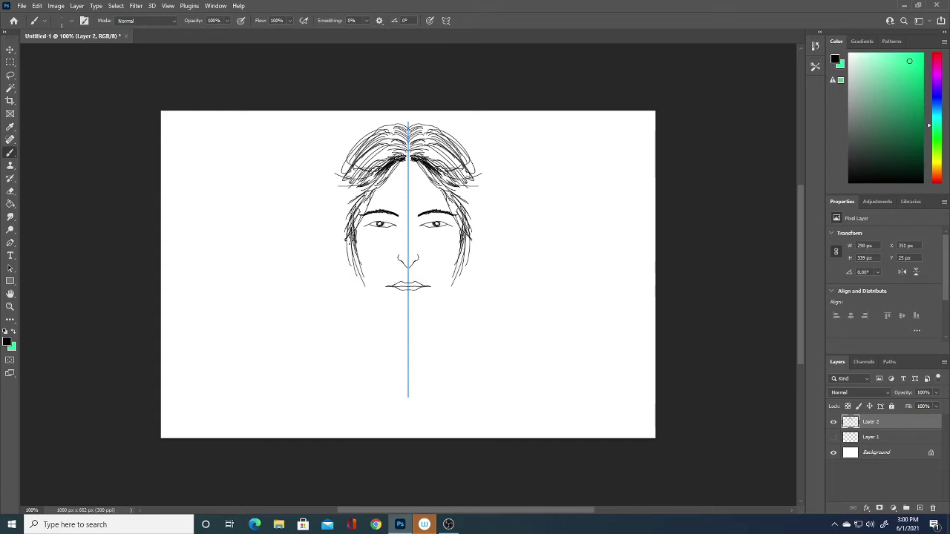
pyautogui.moveTo(346, 239)
pyautogui.mouseDown()
pyautogui.moveTo(375, 295)
pyautogui.moveTo(409, 321)
pyautogui.moveTo(382, 302)
pyautogui.mouseUp()
# Paint mirrored beard strokes along the jaw and a thick mustache under the nose
pyautogui.moveTo(386, 307); pyautogui.dragTo(383, 303)
pyautogui.moveTo(393, 313)
pyautogui.mouseDown()
pyautogui.moveTo(386, 306)
pyautogui.moveTo(409, 322)
pyautogui.mouseUp()
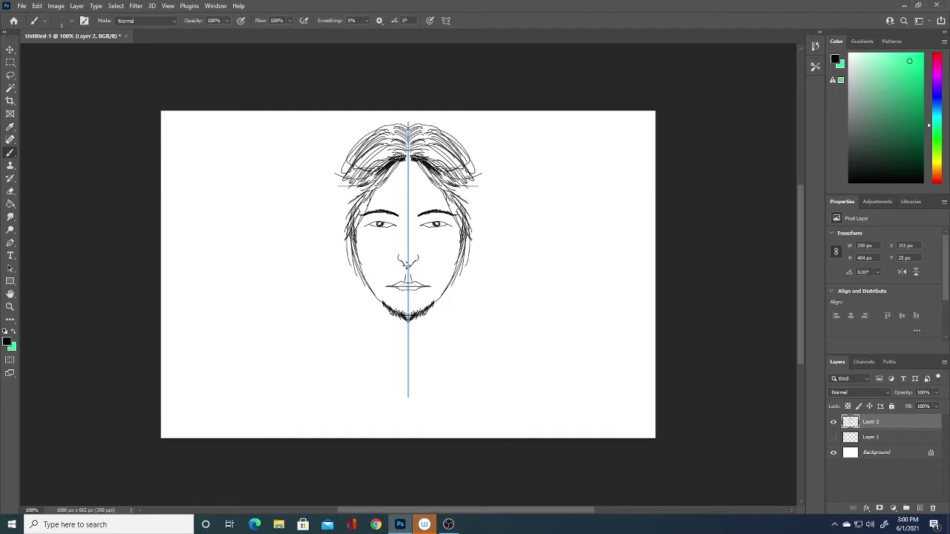
pyautogui.moveTo(402, 278); pyautogui.dragTo(393, 285)
pyautogui.moveTo(414, 276); pyautogui.dragTo(426, 283)
pyautogui.moveTo(399, 278)
pyautogui.mouseDown()
pyautogui.moveTo(387, 295)
pyautogui.moveTo(429, 298)
pyautogui.moveTo(432, 307)
pyautogui.moveTo(428, 290)
pyautogui.mouseUp()
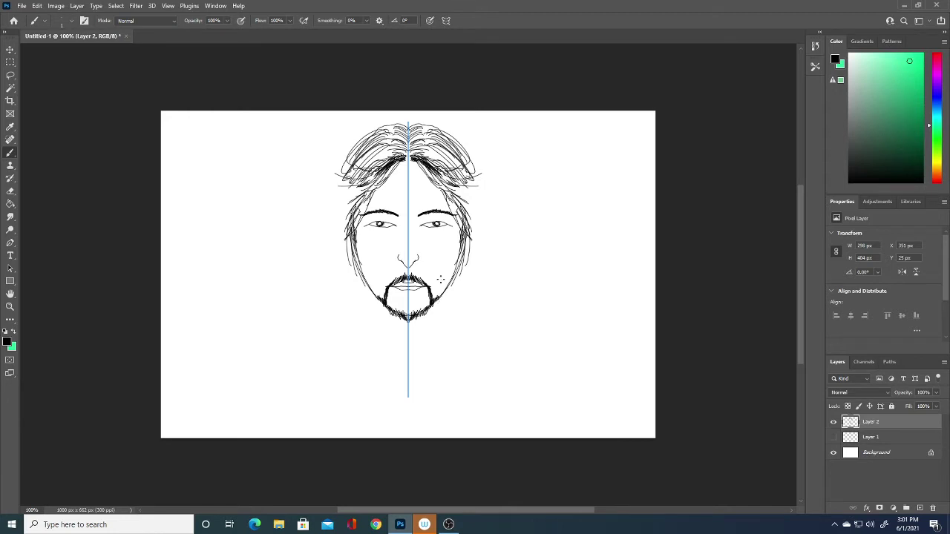
# Add long hair strands hanging down both sides of the head, filling in the lower side hair
pyautogui.moveTo(359, 174)
pyautogui.mouseDown()
pyautogui.moveTo(344, 206)
pyautogui.moveTo(331, 186)
pyautogui.mouseUp()
pyautogui.moveTo(361, 155)
pyautogui.mouseDown()
pyautogui.moveTo(333, 182)
pyautogui.moveTo(343, 186)
pyautogui.moveTo(338, 241)
pyautogui.mouseUp()
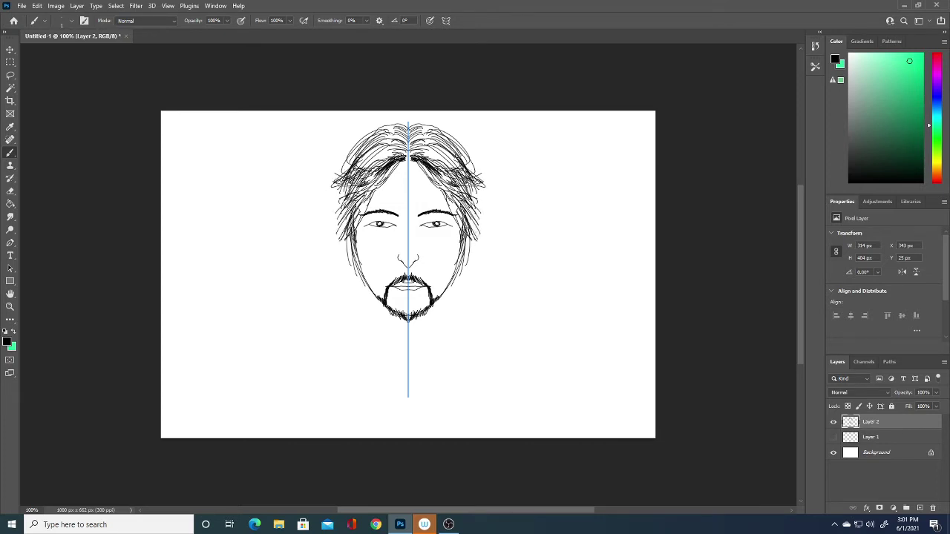
pyautogui.moveTo(340, 187); pyautogui.dragTo(340, 239)
pyautogui.moveTo(350, 232); pyautogui.dragTo(343, 265)
pyautogui.moveTo(346, 207); pyautogui.dragTo(340, 291)
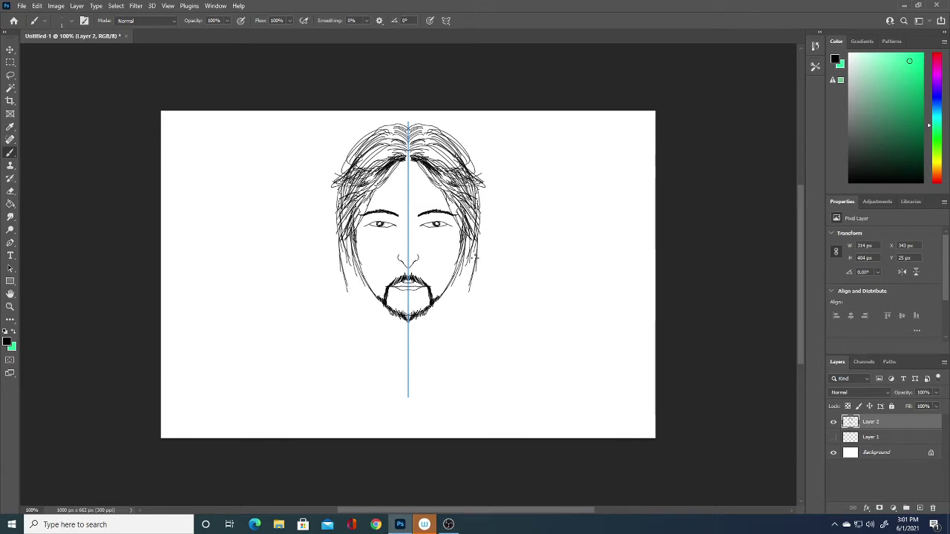
pyautogui.moveTo(352, 257); pyautogui.dragTo(343, 289)
pyautogui.moveTo(354, 240); pyautogui.dragTo(344, 282)
pyautogui.moveTo(356, 255); pyautogui.dragTo(349, 281)
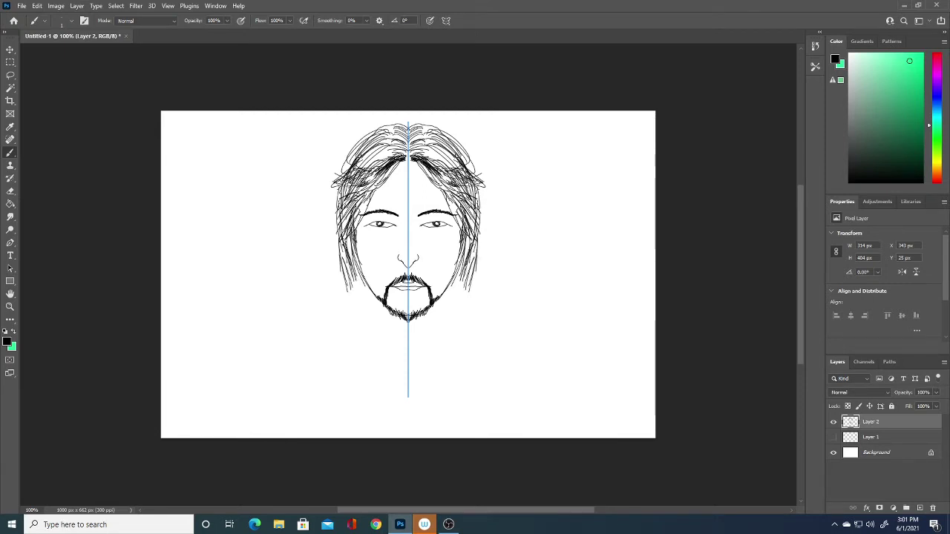
pyautogui.moveTo(356, 239); pyautogui.dragTo(342, 287)
pyautogui.moveTo(362, 253)
pyautogui.mouseDown()
pyautogui.moveTo(347, 299)
pyautogui.moveTo(351, 288)
pyautogui.mouseUp()
# Add mirrored strands at the crown, temples, lower sides and outer edges of the hair
pyautogui.moveTo(396, 147)
pyautogui.mouseDown()
pyautogui.moveTo(364, 169)
pyautogui.moveTo(373, 168)
pyautogui.moveTo(377, 137)
pyautogui.moveTo(370, 147)
pyautogui.moveTo(374, 182)
pyautogui.moveTo(393, 156)
pyautogui.moveTo(380, 156)
pyautogui.moveTo(374, 172)
pyautogui.moveTo(421, 170)
pyautogui.moveTo(450, 196)
pyautogui.mouseUp()
pyautogui.moveTo(379, 185); pyautogui.dragTo(351, 220)
pyautogui.moveTo(411, 144)
pyautogui.mouseDown()
pyautogui.moveTo(423, 157)
pyautogui.moveTo(432, 153)
pyautogui.moveTo(429, 121)
pyautogui.moveTo(419, 152)
pyautogui.moveTo(471, 168)
pyautogui.moveTo(463, 208)
pyautogui.moveTo(477, 239)
pyautogui.mouseUp()
pyautogui.moveTo(462, 211)
pyautogui.mouseDown()
pyautogui.moveTo(476, 236)
pyautogui.moveTo(462, 279)
pyautogui.mouseUp()
pyautogui.moveTo(455, 241)
pyautogui.mouseDown()
pyautogui.moveTo(465, 269)
pyautogui.moveTo(457, 277)
pyautogui.moveTo(475, 290)
pyautogui.mouseUp()
pyautogui.moveTo(471, 215); pyautogui.dragTo(479, 264)
pyautogui.moveTo(472, 230); pyautogui.dragTo(479, 259)
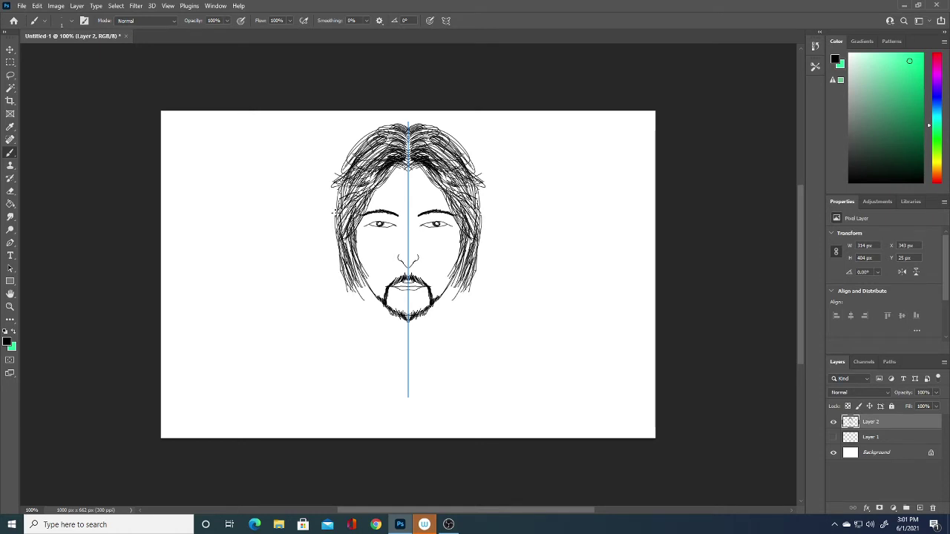
pyautogui.moveTo(472, 175); pyautogui.dragTo(481, 227)
pyautogui.moveTo(467, 160); pyautogui.dragTo(476, 195)
# Replace overlong hanging strands with shorter ones ending around chin level
pyautogui.moveTo(450, 271); pyautogui.dragTo(454, 312)
pyautogui.moveTo(454, 275); pyautogui.dragTo(453, 337)
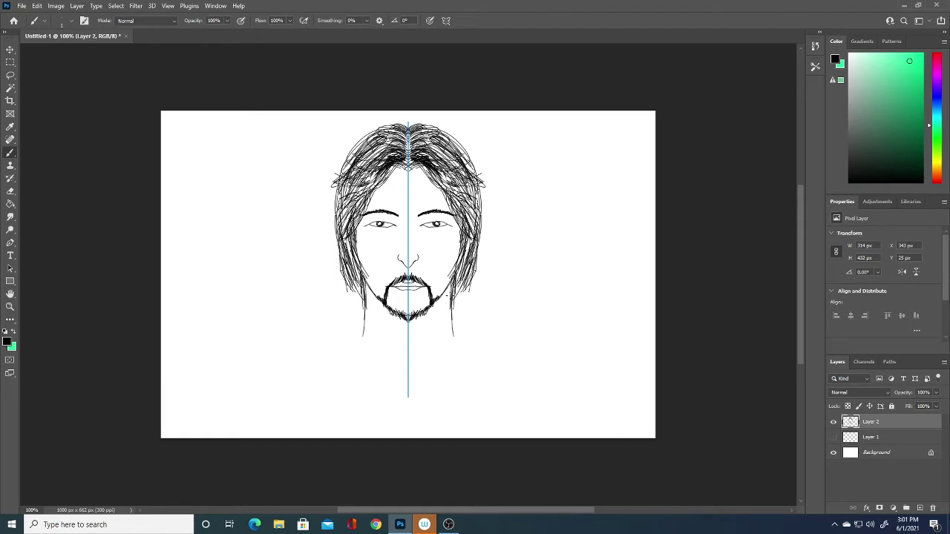
pyautogui.hotkey('ctrl', 'z')
pyautogui.hotkey('ctrl', 'z')
pyautogui.hotkey('ctrl', 'z')
pyautogui.hotkey('ctrl', 'z')
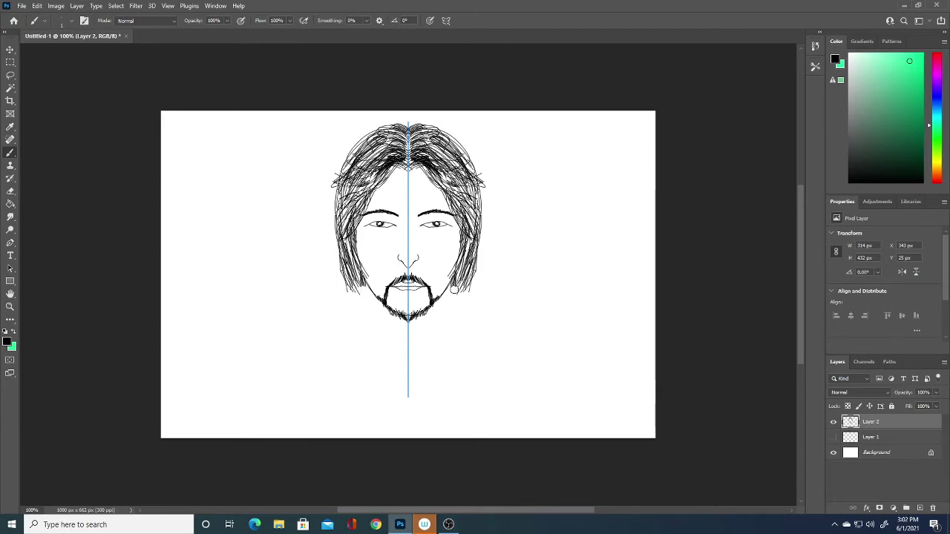
pyautogui.hotkey('ctrl', 'z')
pyautogui.hotkey('ctrl', 'z')
pyautogui.hotkey('ctrl', 'z')
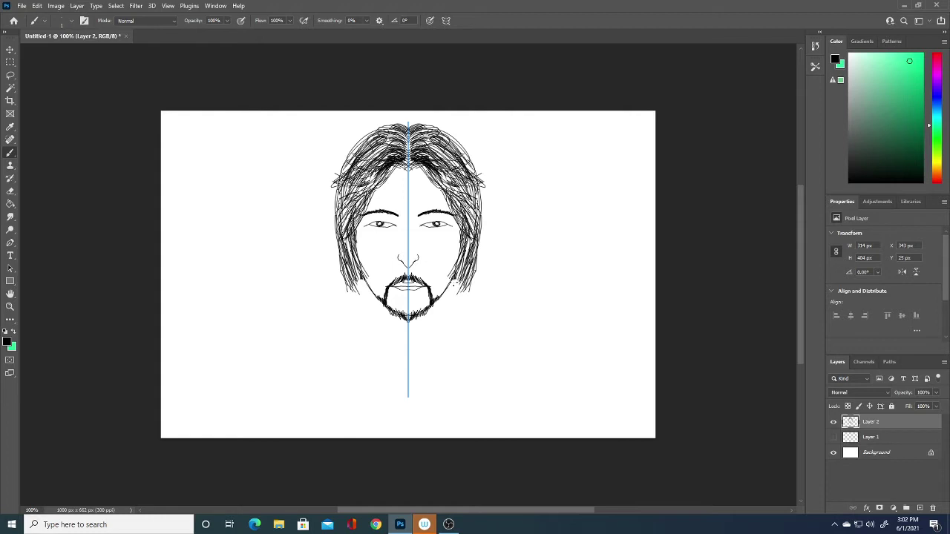
pyautogui.moveTo(456, 270)
pyautogui.mouseDown()
pyautogui.moveTo(442, 311)
pyautogui.moveTo(454, 307)
pyautogui.mouseUp()
# Fill the hair sides and upper hair with short strands, and mark the outer eye corners
pyautogui.moveTo(465, 246)
pyautogui.mouseDown()
pyautogui.moveTo(455, 275)
pyautogui.moveTo(465, 267)
pyautogui.mouseUp()
pyautogui.moveTo(472, 224)
pyautogui.mouseDown()
pyautogui.moveTo(463, 271)
pyautogui.moveTo(477, 245)
pyautogui.mouseUp()
pyautogui.moveTo(467, 209)
pyautogui.mouseDown()
pyautogui.moveTo(476, 236)
pyautogui.moveTo(466, 223)
pyautogui.mouseUp()
pyautogui.moveTo(460, 170)
pyautogui.mouseDown()
pyautogui.moveTo(439, 197)
pyautogui.moveTo(457, 197)
pyautogui.moveTo(458, 212)
pyautogui.moveTo(445, 217)
pyautogui.moveTo(479, 200)
pyautogui.mouseUp()
pyautogui.moveTo(449, 139)
pyautogui.mouseDown()
pyautogui.moveTo(473, 171)
pyautogui.moveTo(458, 153)
pyautogui.moveTo(452, 167)
pyautogui.mouseUp()
pyautogui.moveTo(448, 153); pyautogui.dragTo(465, 176)
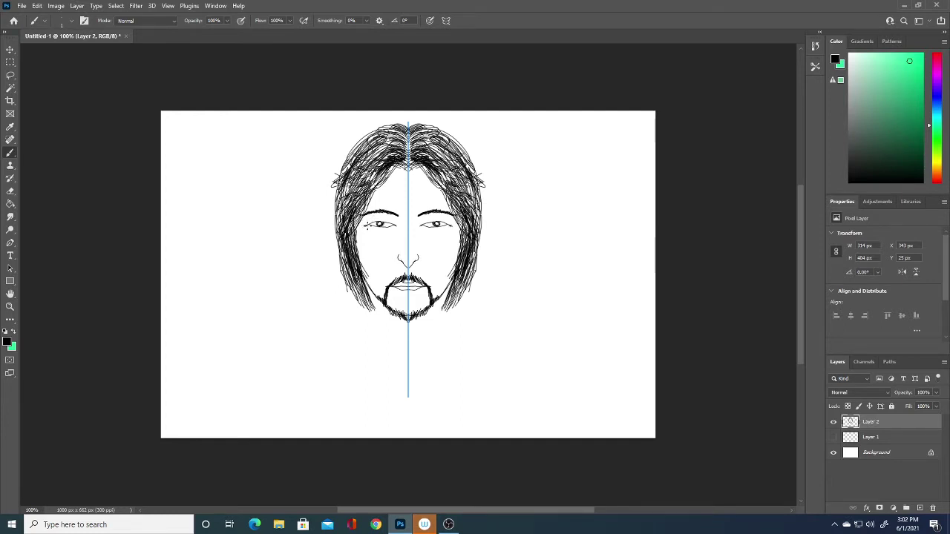
pyautogui.moveTo(365, 225); pyautogui.dragTo(375, 222)
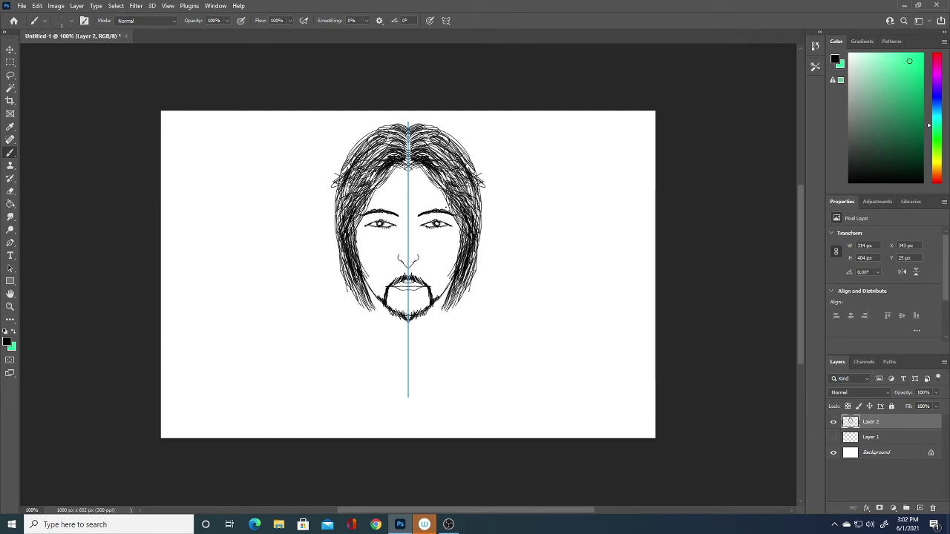
# Hatch the cheeks, dot below the eyes, darken hair near the centre part, and mark the jaw
pyautogui.moveTo(449, 249); pyautogui.dragTo(451, 270)
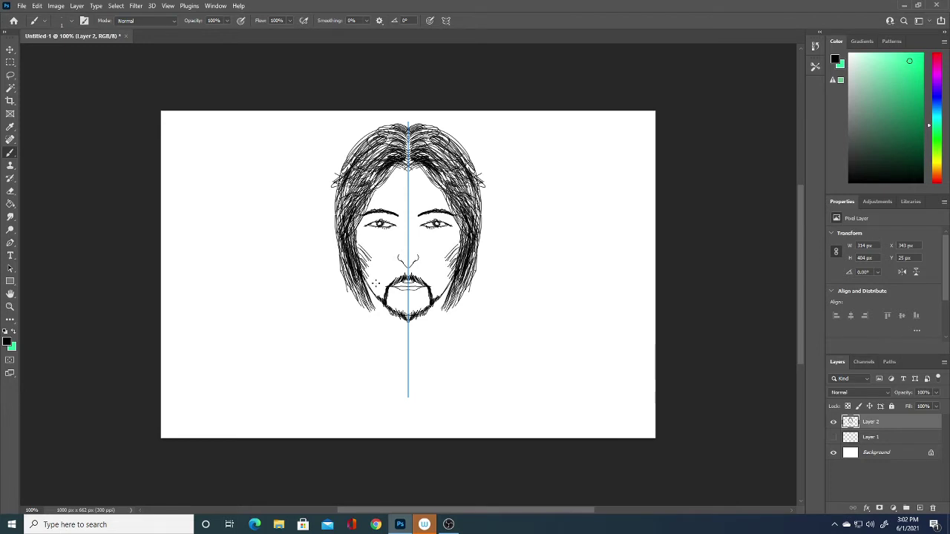
pyautogui.moveTo(368, 280); pyautogui.dragTo(378, 300)
pyautogui.click(399, 230)
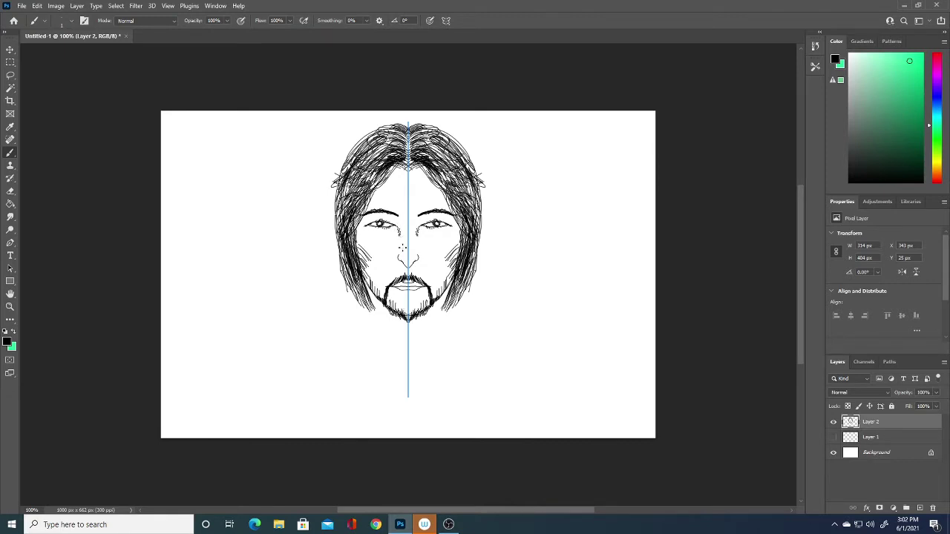
pyautogui.moveTo(368, 208)
pyautogui.mouseDown()
pyautogui.moveTo(374, 184)
pyautogui.moveTo(401, 169)
pyautogui.mouseUp()
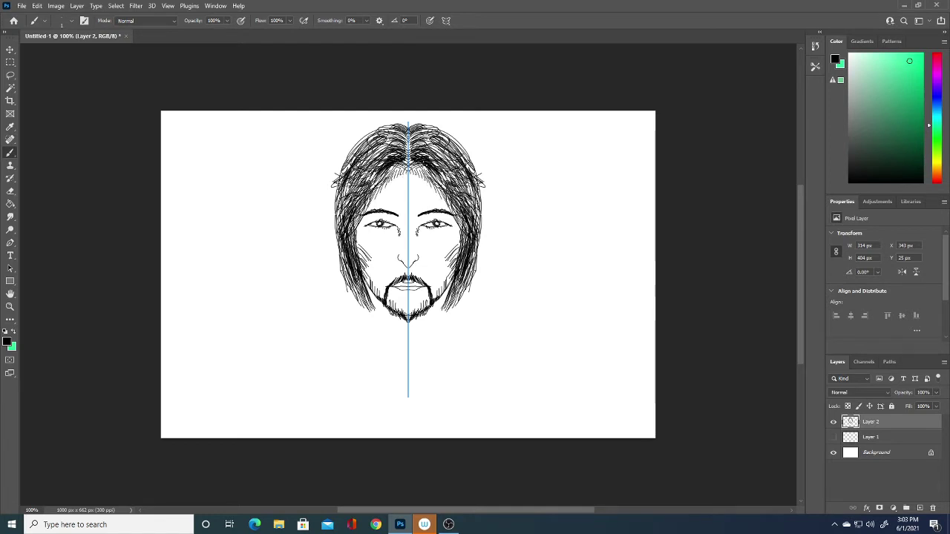
pyautogui.moveTo(392, 183)
pyautogui.mouseDown()
pyautogui.moveTo(377, 168)
pyautogui.moveTo(377, 183)
pyautogui.mouseUp()
pyautogui.moveTo(466, 234); pyautogui.dragTo(457, 245)
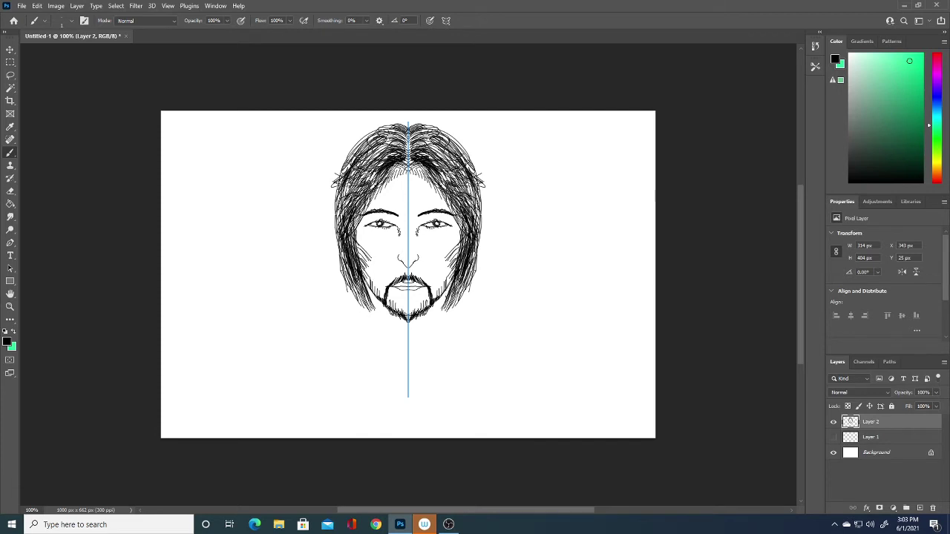
pyautogui.moveTo(446, 293); pyautogui.dragTo(449, 331)
# Draw the mirrored neck lines, a V-shaped collar and shoulder lines sweeping outward
pyautogui.moveTo(365, 318)
pyautogui.mouseDown()
pyautogui.moveTo(356, 354)
pyautogui.moveTo(408, 385)
pyautogui.mouseUp()
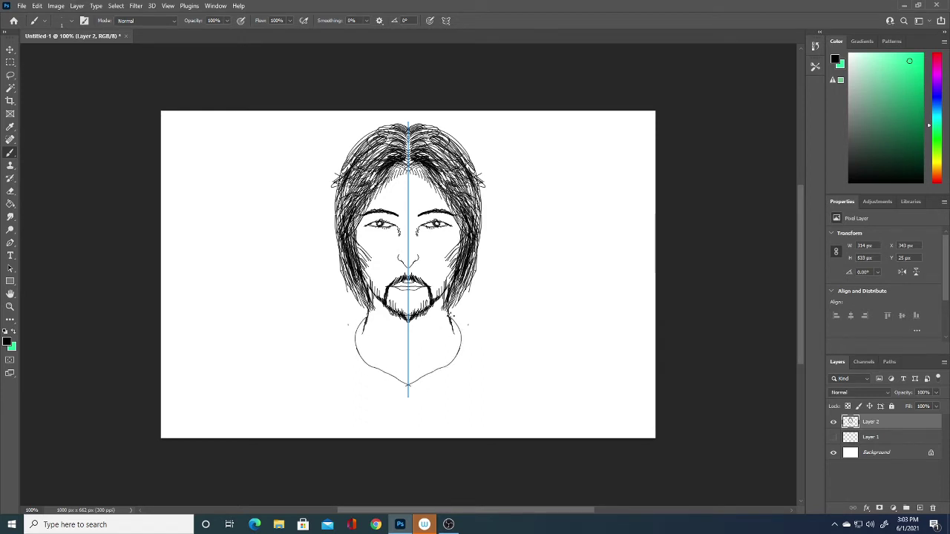
pyautogui.moveTo(468, 325); pyautogui.dragTo(470, 358)
pyautogui.moveTo(351, 355); pyautogui.dragTo(416, 392)
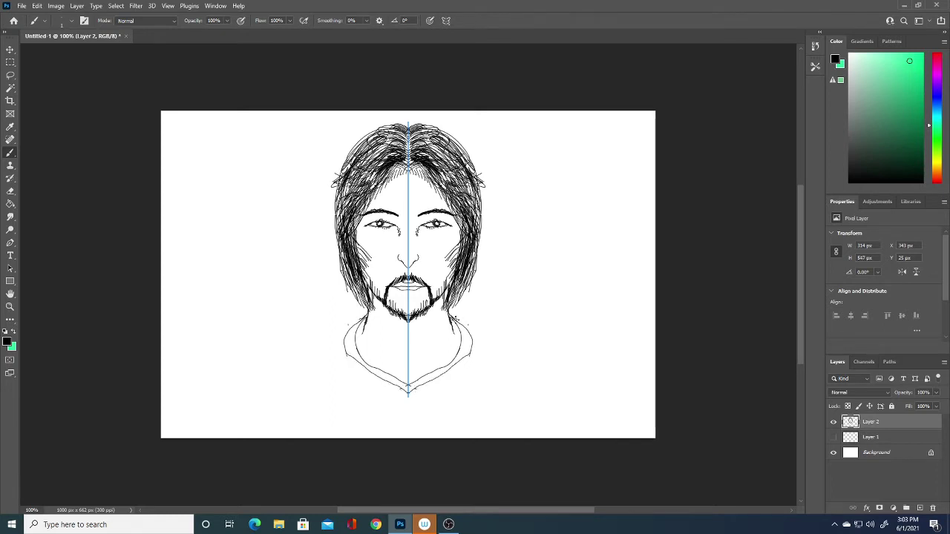
pyautogui.moveTo(451, 317)
pyautogui.mouseDown()
pyautogui.moveTo(529, 346)
pyautogui.moveTo(551, 451)
pyautogui.mouseUp()
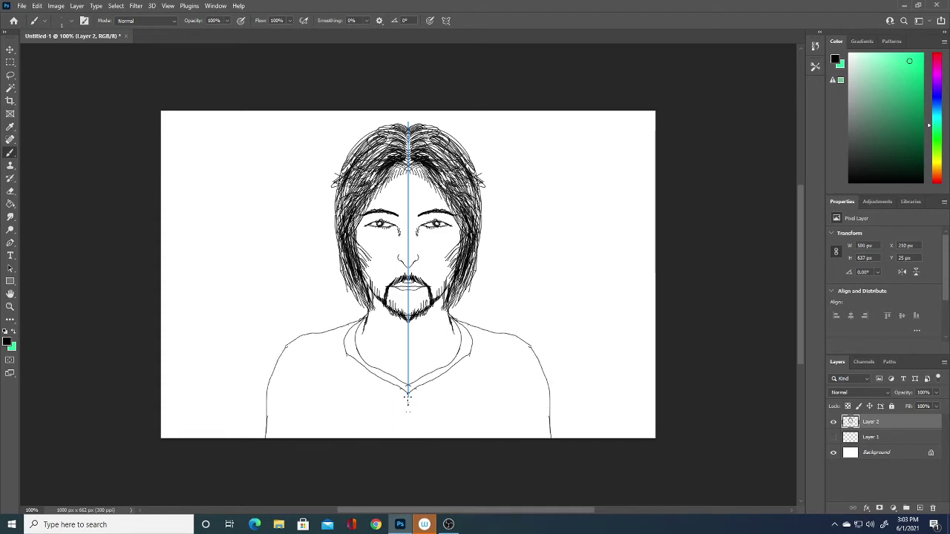
# Add a chest centre line and side torso lines to the canvas bottom, then hatch the neck
pyautogui.moveTo(407, 394); pyautogui.dragTo(407, 438)
pyautogui.moveTo(494, 400); pyautogui.dragTo(494, 430)
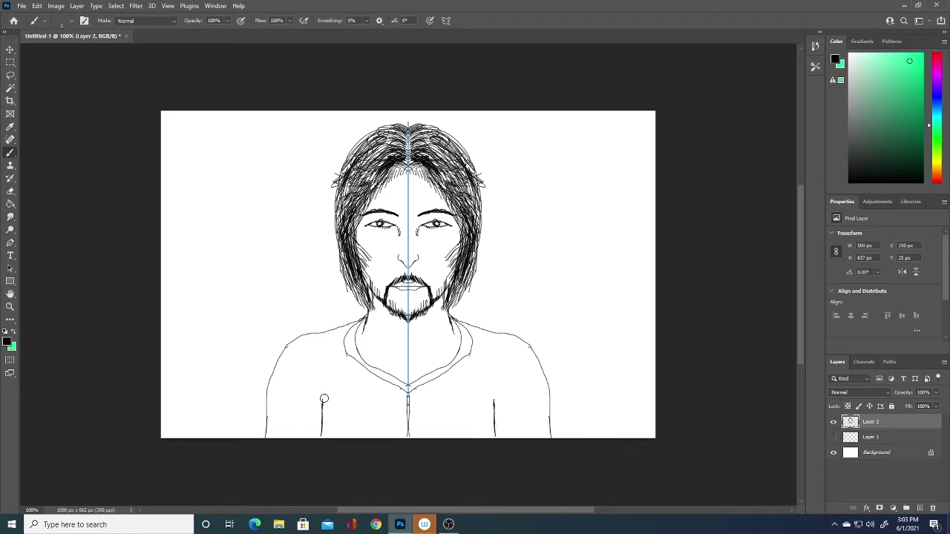
pyautogui.hotkey('ctrl', 'z')
pyautogui.hotkey('ctrl', 'z')
pyautogui.moveTo(496, 416); pyautogui.dragTo(496, 438)
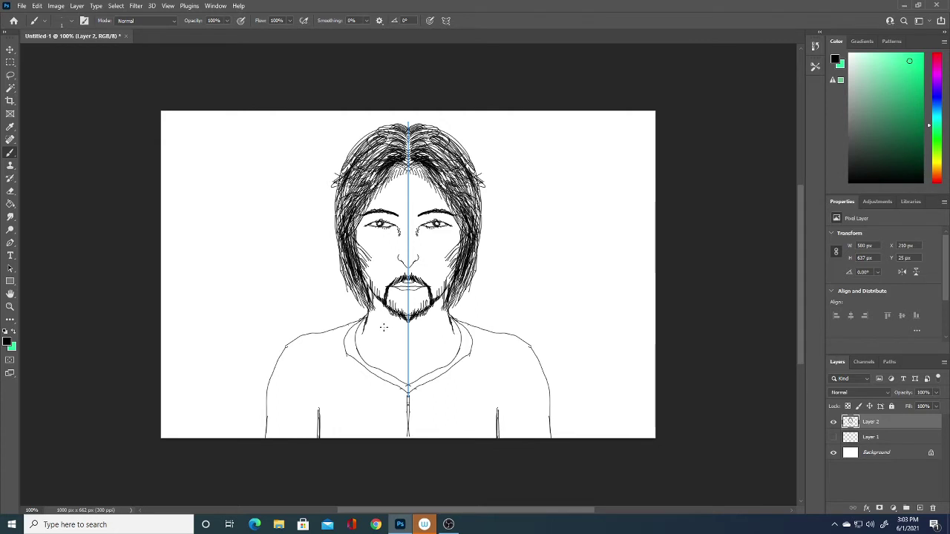
pyautogui.moveTo(443, 300); pyautogui.dragTo(452, 353)
# Hatch the neck sides, arm and shoulder outlines, lower torso lines, and darken the collar
pyautogui.moveTo(453, 329)
pyautogui.mouseDown()
pyautogui.moveTo(456, 347)
pyautogui.moveTo(458, 340)
pyautogui.mouseUp()
pyautogui.moveTo(455, 324); pyautogui.dragTo(460, 336)
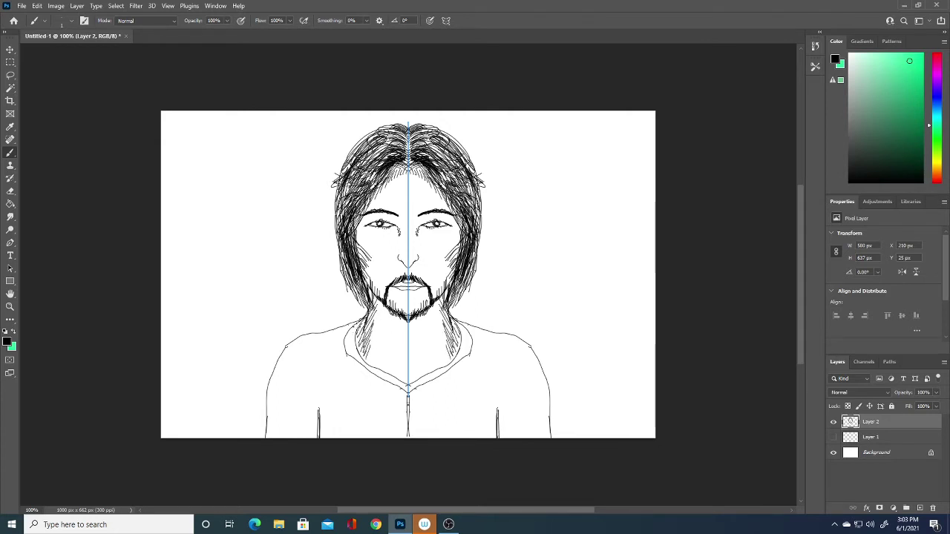
pyautogui.moveTo(268, 417); pyautogui.dragTo(267, 437)
pyautogui.moveTo(271, 384)
pyautogui.mouseDown()
pyautogui.moveTo(269, 432)
pyautogui.moveTo(270, 405)
pyautogui.mouseUp()
pyautogui.moveTo(276, 362)
pyautogui.mouseDown()
pyautogui.moveTo(271, 393)
pyautogui.moveTo(279, 379)
pyautogui.mouseUp()
pyautogui.moveTo(294, 340)
pyautogui.mouseDown()
pyautogui.moveTo(286, 371)
pyautogui.moveTo(296, 355)
pyautogui.moveTo(343, 334)
pyautogui.mouseUp()
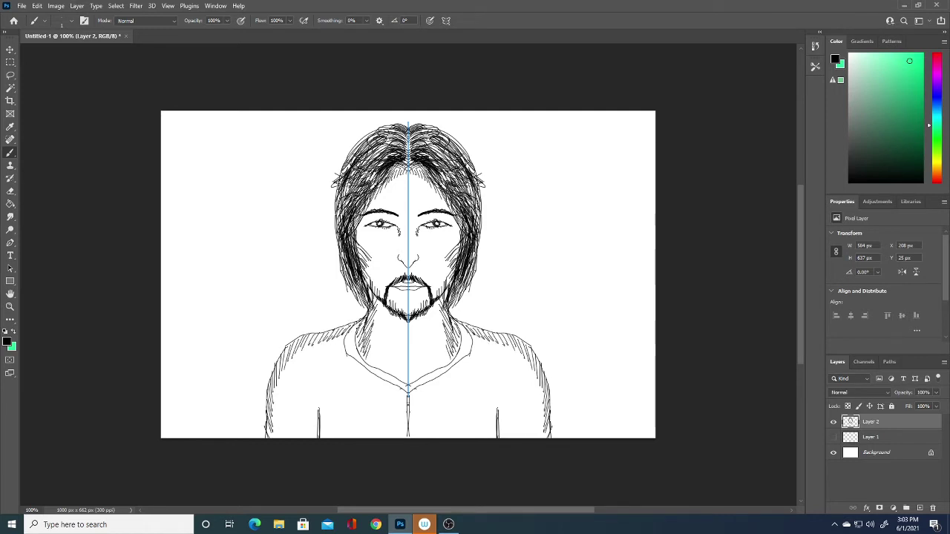
pyautogui.moveTo(323, 402); pyautogui.dragTo(320, 438)
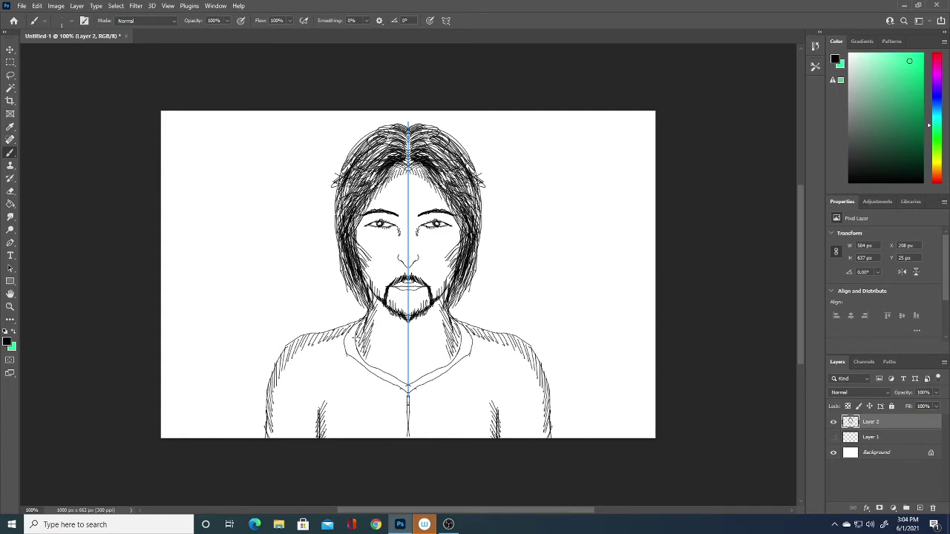
pyautogui.moveTo(351, 332)
pyautogui.mouseDown()
pyautogui.moveTo(351, 348)
pyautogui.moveTo(345, 337)
pyautogui.moveTo(361, 325)
pyautogui.moveTo(344, 359)
pyautogui.moveTo(376, 367)
pyautogui.moveTo(389, 385)
pyautogui.mouseUp()
# Fill the V-neck collar solid black and hatch the arms, upper arms and shoulders
pyautogui.moveTo(362, 363); pyautogui.dragTo(394, 382)
pyautogui.moveTo(380, 377)
pyautogui.mouseDown()
pyautogui.moveTo(423, 391)
pyautogui.moveTo(371, 366)
pyautogui.moveTo(428, 380)
pyautogui.mouseUp()
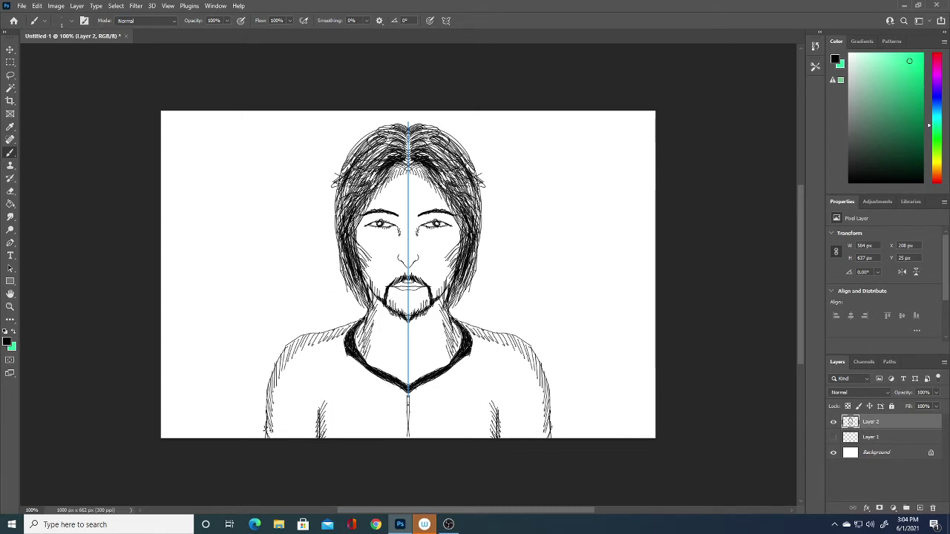
pyautogui.moveTo(265, 437)
pyautogui.mouseDown()
pyautogui.moveTo(272, 377)
pyautogui.moveTo(288, 344)
pyautogui.moveTo(349, 328)
pyautogui.mouseUp()
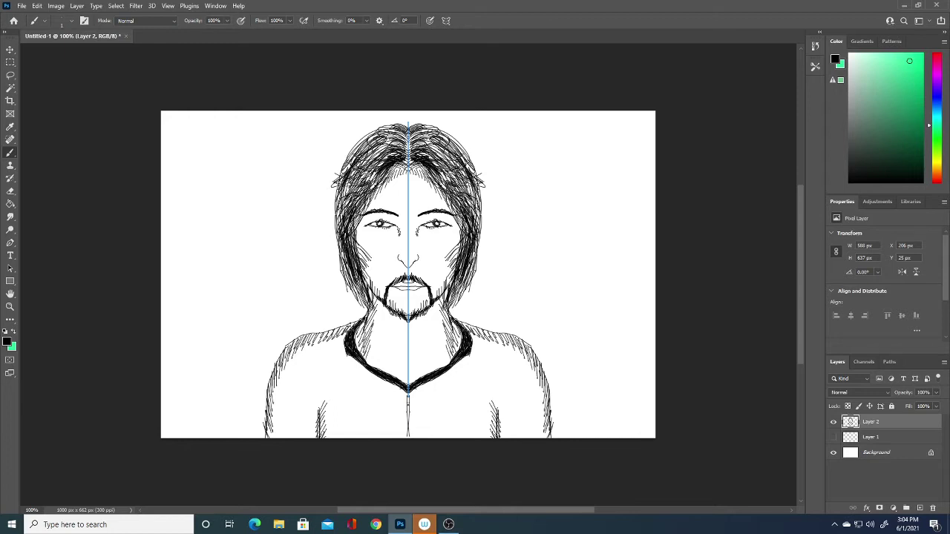
pyautogui.moveTo(325, 405)
pyautogui.mouseDown()
pyautogui.moveTo(316, 438)
pyautogui.moveTo(264, 437)
pyautogui.moveTo(267, 427)
pyautogui.mouseUp()
pyautogui.moveTo(276, 388); pyautogui.dragTo(270, 410)
pyautogui.moveTo(274, 373); pyautogui.dragTo(268, 393)
pyautogui.moveTo(293, 351)
pyautogui.mouseDown()
pyautogui.moveTo(275, 374)
pyautogui.moveTo(286, 349)
pyautogui.moveTo(313, 338)
pyautogui.mouseUp()
pyautogui.moveTo(346, 327)
pyautogui.mouseDown()
pyautogui.moveTo(323, 338)
pyautogui.moveTo(354, 356)
pyautogui.moveTo(360, 346)
pyautogui.mouseUp()
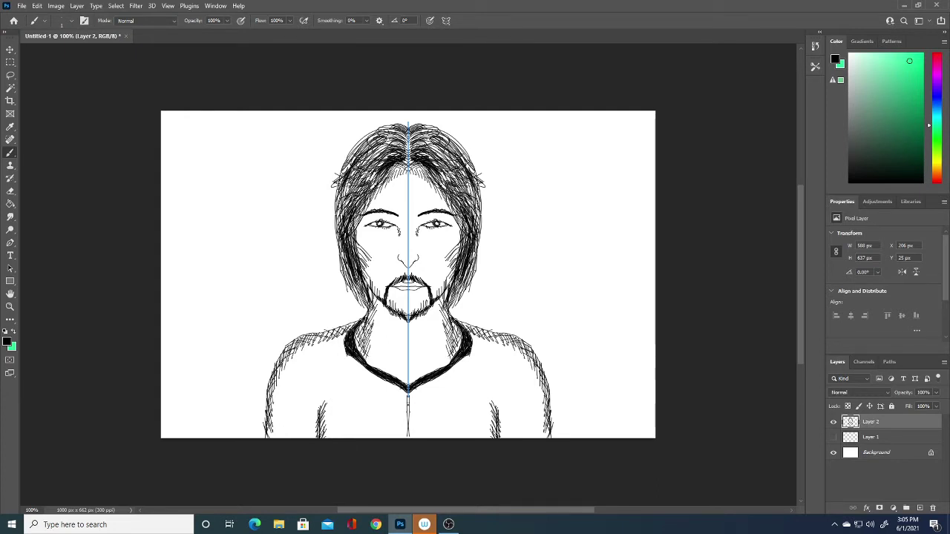
# Shade the face sides and hair edges, then darken the jaw and neck hatching
pyautogui.moveTo(362, 246); pyautogui.dragTo(356, 272)
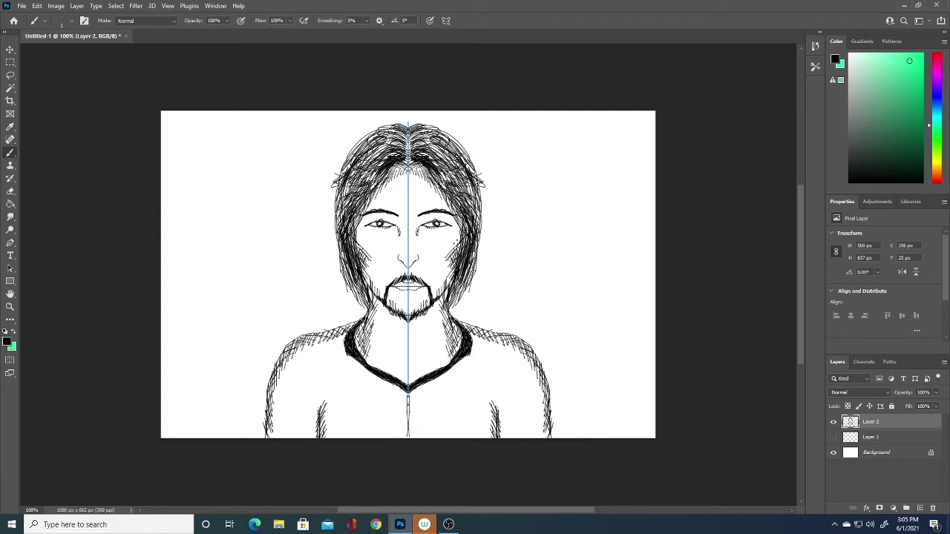
pyautogui.moveTo(355, 167); pyautogui.dragTo(341, 211)
pyautogui.moveTo(359, 280); pyautogui.dragTo(359, 321)
pyautogui.moveTo(362, 287); pyautogui.dragTo(353, 319)
pyautogui.moveTo(355, 267); pyautogui.dragTo(342, 303)
pyautogui.moveTo(351, 278); pyautogui.dragTo(346, 310)
pyautogui.moveTo(360, 288)
pyautogui.mouseDown()
pyautogui.moveTo(347, 317)
pyautogui.moveTo(354, 321)
pyautogui.mouseUp()
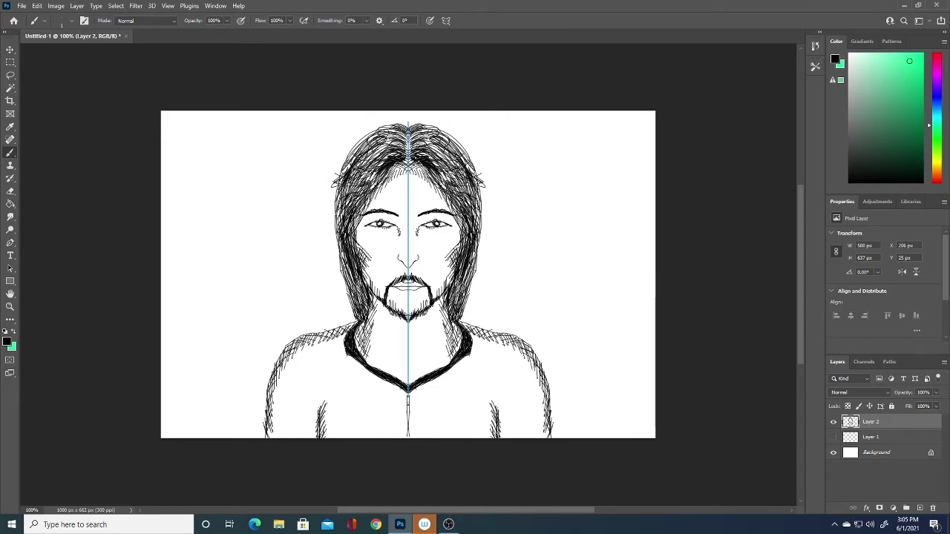
# Hatch the hair near the centre part and temples, and start chevron hatching down the chest
pyautogui.moveTo(399, 162)
pyautogui.mouseDown()
pyautogui.moveTo(399, 177)
pyautogui.moveTo(384, 184)
pyautogui.mouseUp()
pyautogui.moveTo(387, 175)
pyautogui.mouseDown()
pyautogui.moveTo(381, 199)
pyautogui.moveTo(377, 191)
pyautogui.mouseUp()
pyautogui.moveTo(385, 178); pyautogui.dragTo(380, 202)
pyautogui.moveTo(381, 187); pyautogui.dragTo(376, 209)
pyautogui.moveTo(379, 198)
pyautogui.mouseDown()
pyautogui.moveTo(373, 217)
pyautogui.moveTo(379, 210)
pyautogui.mouseUp()
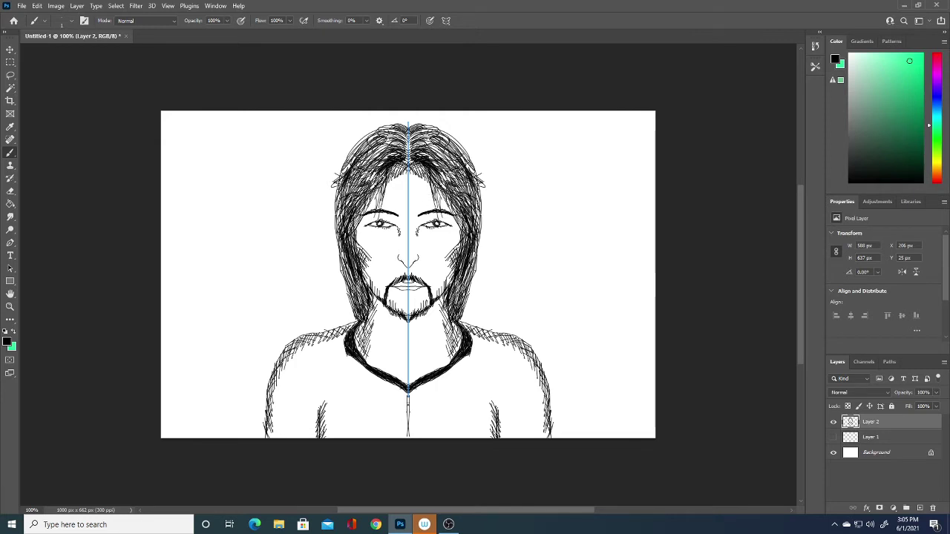
pyautogui.moveTo(386, 172); pyautogui.dragTo(366, 212)
pyautogui.moveTo(366, 206); pyautogui.dragTo(359, 242)
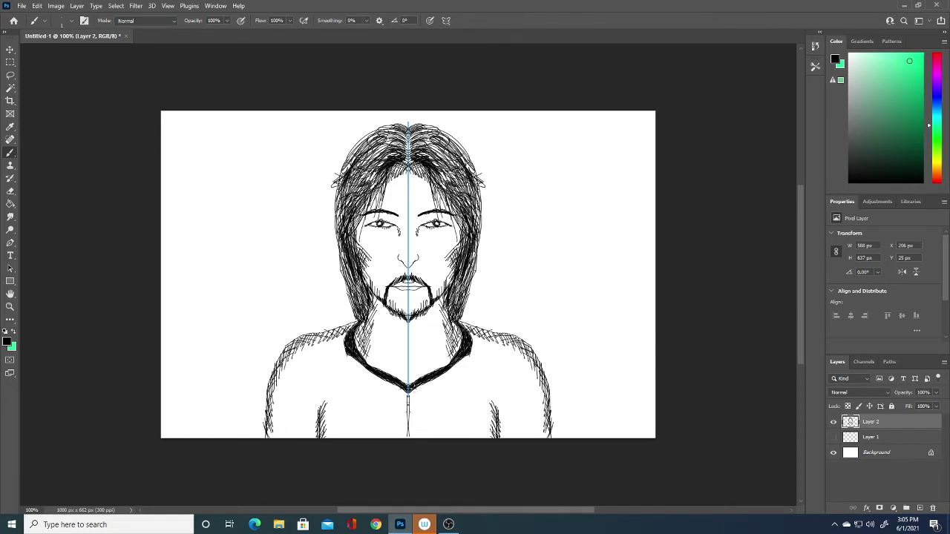
pyautogui.moveTo(399, 389); pyautogui.dragTo(409, 439)
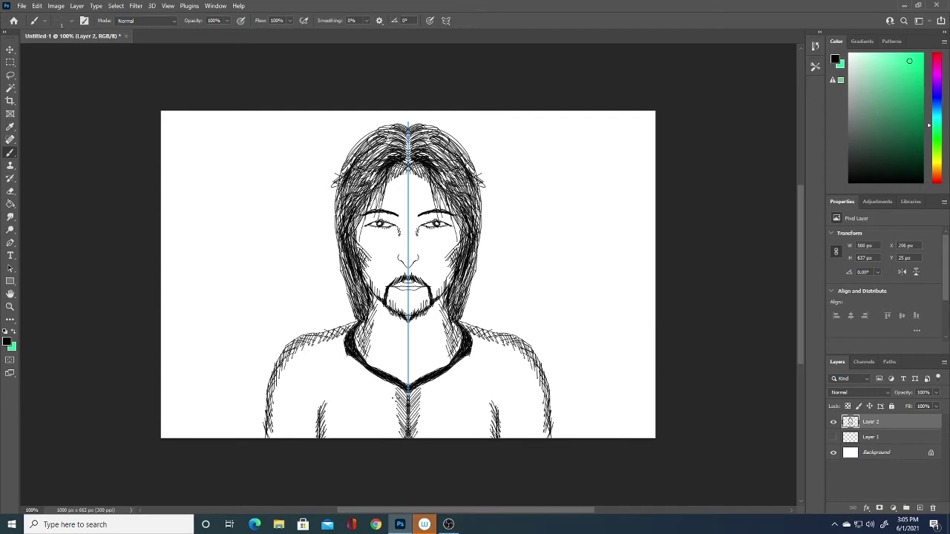
# Darken chevron hatching to the canvas bottom and hatch the neckline and nearby shoulders
pyautogui.moveTo(397, 388); pyautogui.dragTo(406, 435)
pyautogui.moveTo(399, 426); pyautogui.dragTo(406, 439)
pyautogui.moveTo(331, 331)
pyautogui.mouseDown()
pyautogui.moveTo(348, 371)
pyautogui.moveTo(387, 389)
pyautogui.mouseUp()
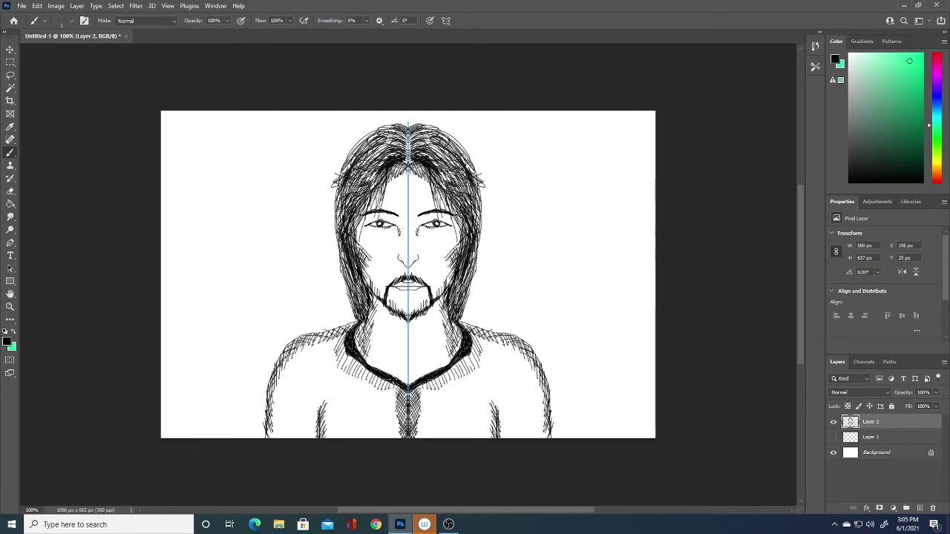
pyautogui.moveTo(336, 341); pyautogui.dragTo(344, 357)
pyautogui.moveTo(338, 336)
pyautogui.mouseDown()
pyautogui.moveTo(353, 372)
pyautogui.moveTo(396, 393)
pyautogui.mouseUp()
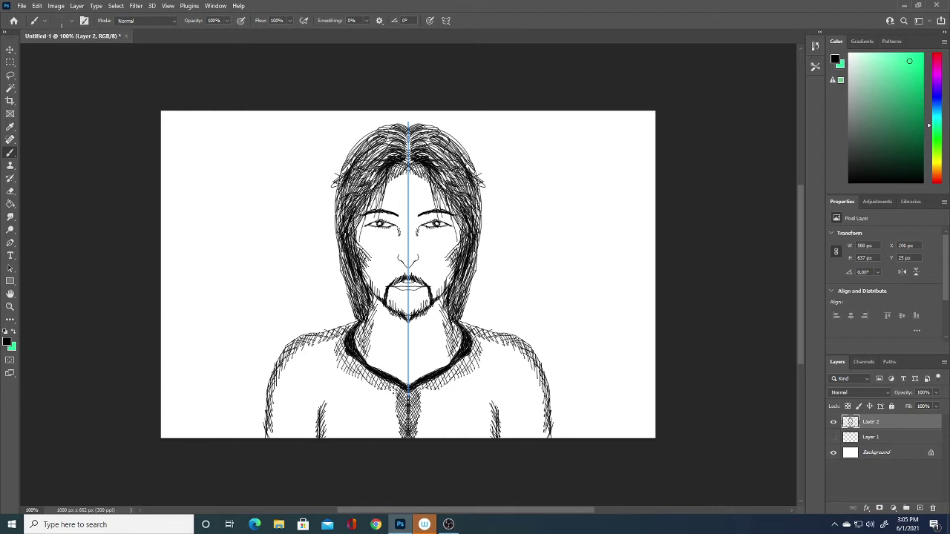
pyautogui.moveTo(335, 331); pyautogui.dragTo(339, 346)
# Add a new layer above the Background and switch to a soft round brush
pyautogui.click(897, 455)
pyautogui.click(919, 508)
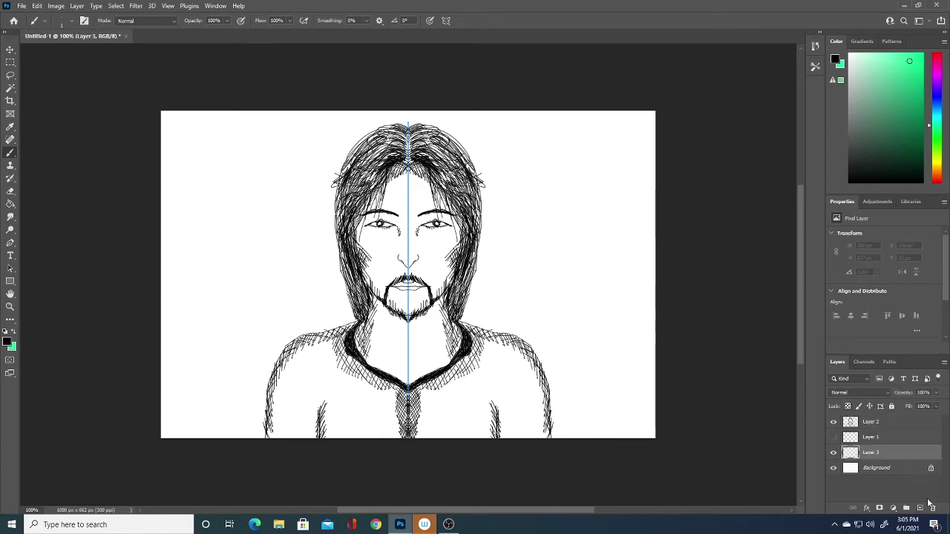
pyautogui.click(7, 343)
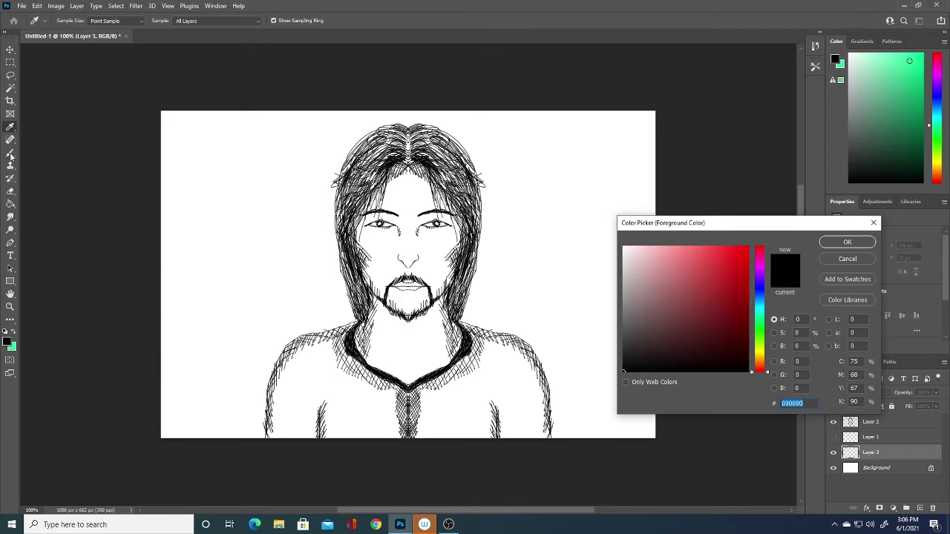
pyautogui.click(850, 245)
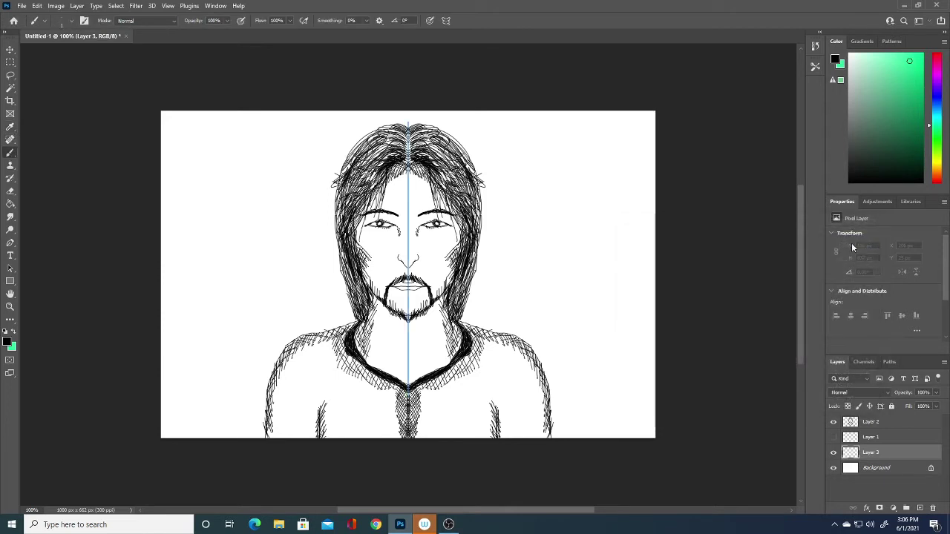
pyautogui.click(71, 21)
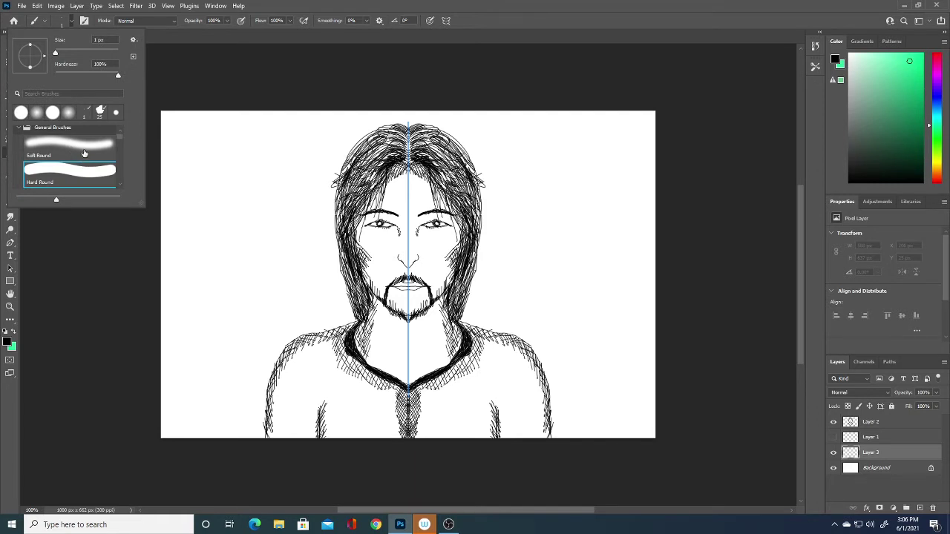
pyautogui.click(84, 153)
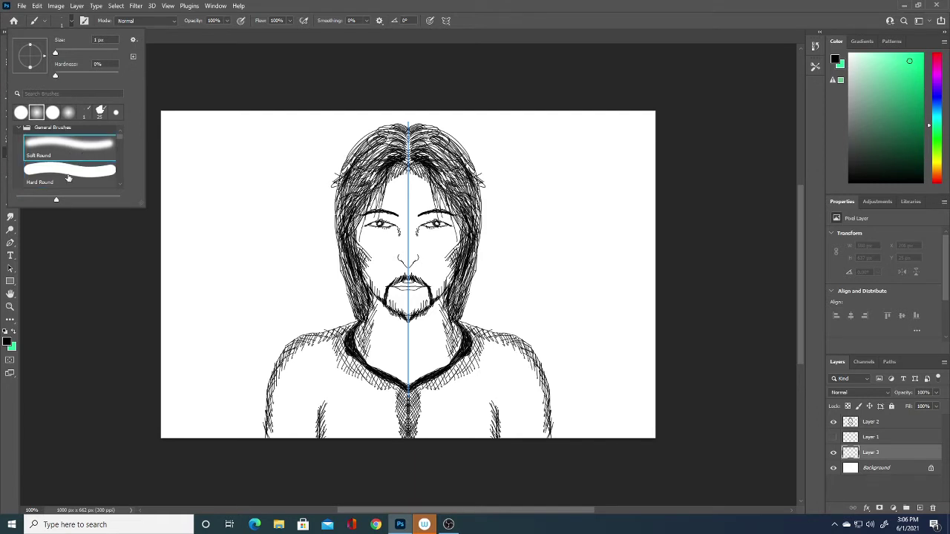
# Set the foreground colour to a dark teal
pyautogui.click(6, 340)
pyautogui.moveTo(727, 314); pyautogui.dragTo(715, 319)
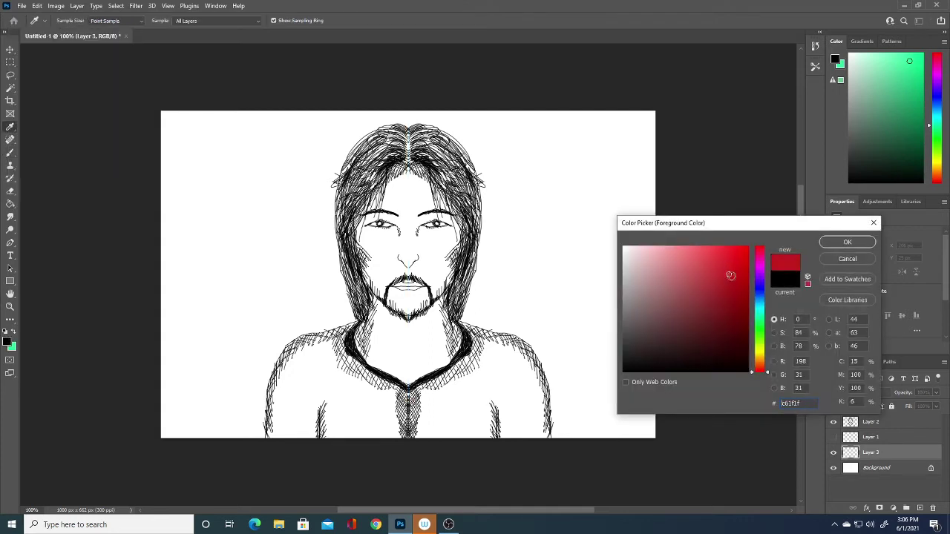
pyautogui.click(727, 302)
pyautogui.click(717, 270)
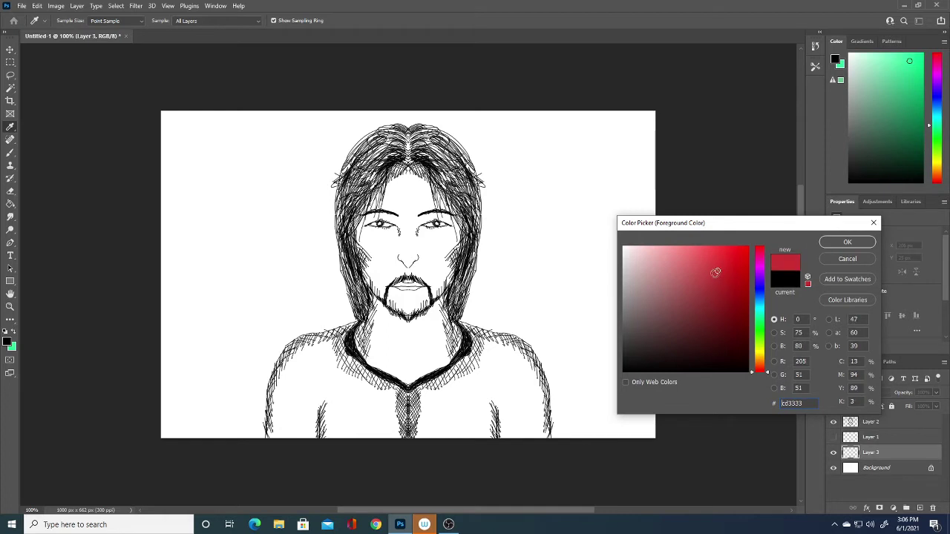
pyautogui.moveTo(758, 331)
pyautogui.mouseDown()
pyautogui.moveTo(757, 283)
pyautogui.moveTo(756, 312)
pyautogui.mouseUp()
pyautogui.click(739, 328)
pyautogui.click(852, 242)
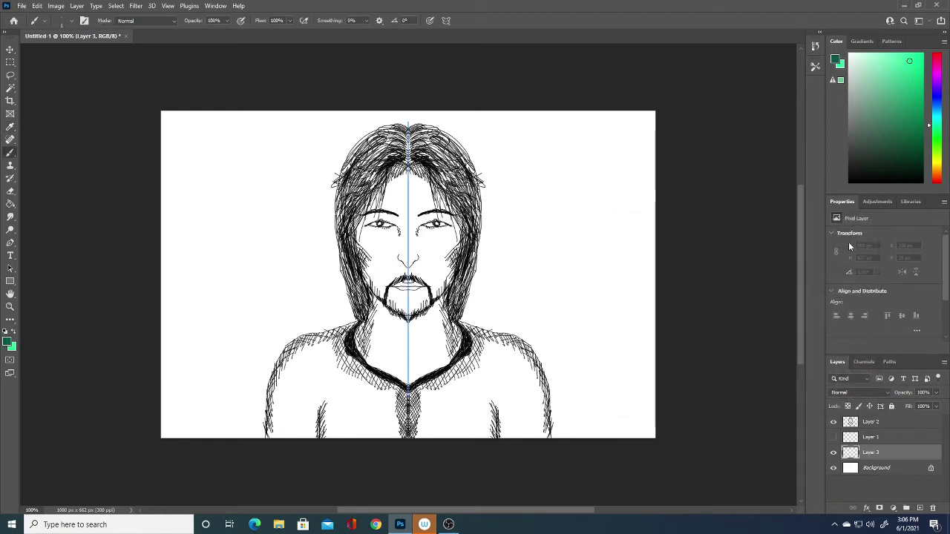
# Paint mirrored soft teal strokes beside both shoulders, then hide Layer 3
pyautogui.moveTo(231, 427); pyautogui.dragTo(254, 378)
pyautogui.moveTo(248, 420); pyautogui.dragTo(272, 360)
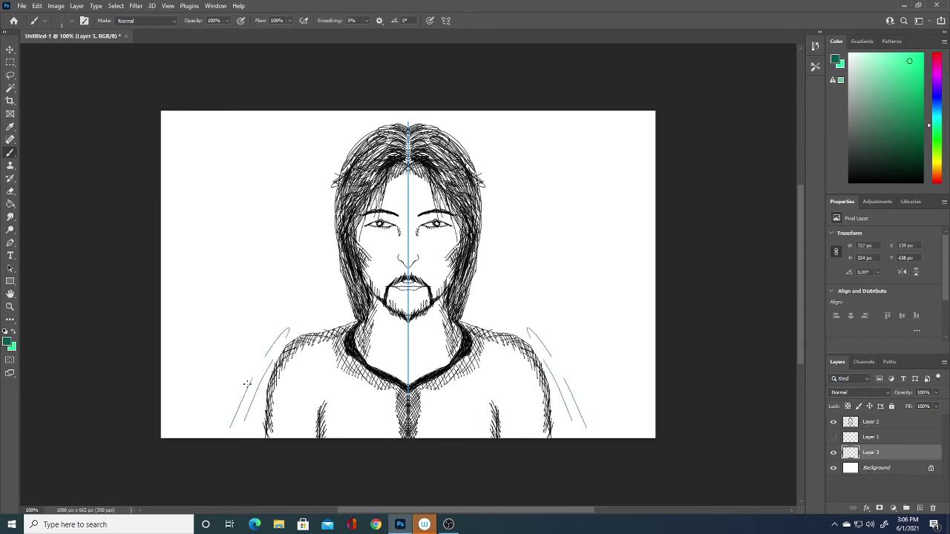
pyautogui.click(72, 20)
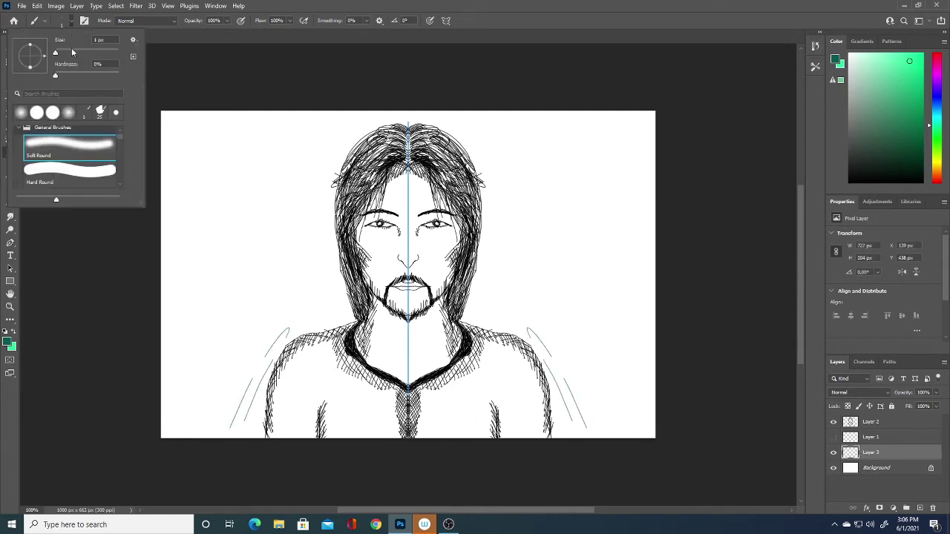
pyautogui.moveTo(60, 54); pyautogui.dragTo(73, 52)
pyautogui.moveTo(275, 362)
pyautogui.mouseDown()
pyautogui.moveTo(247, 419)
pyautogui.moveTo(255, 382)
pyautogui.moveTo(245, 414)
pyautogui.mouseUp()
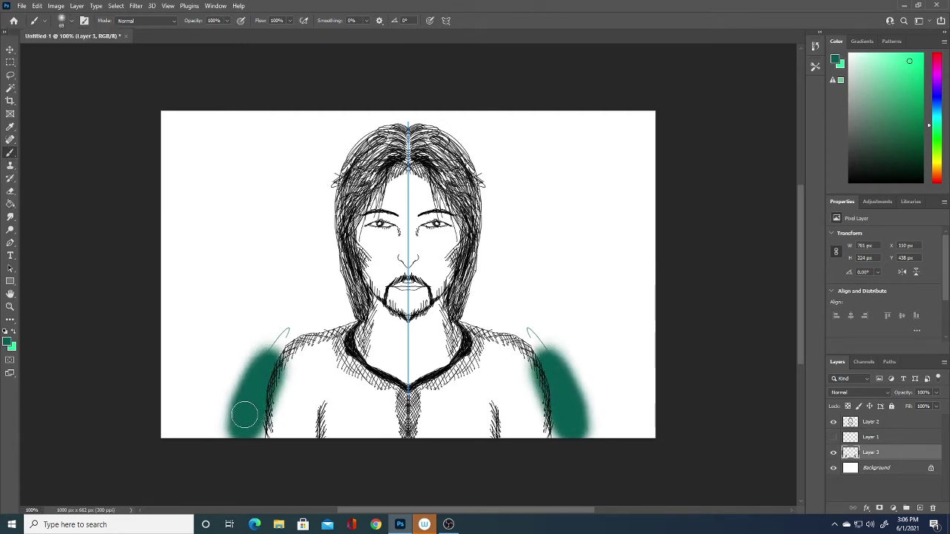
pyautogui.click(832, 453)
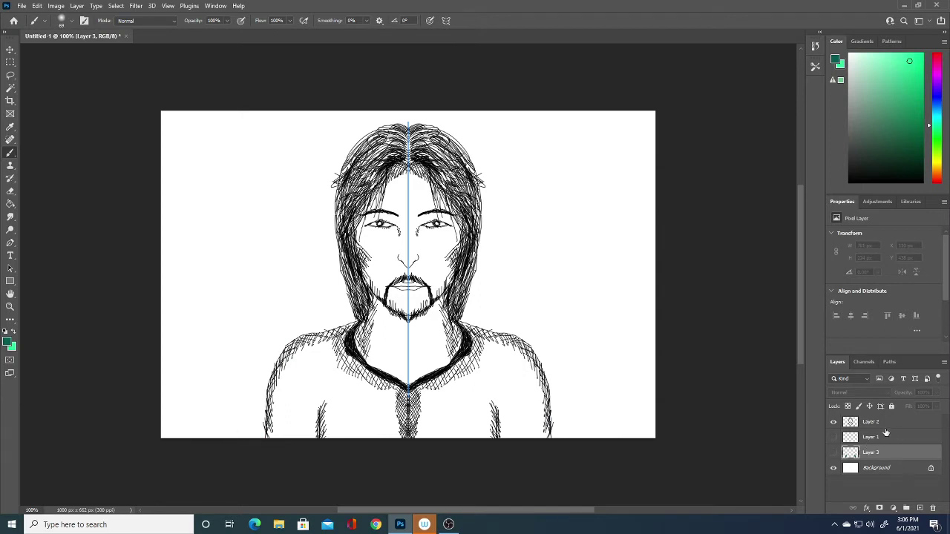
# Add Layer 4 above Layer 1 and fill it with white
pyautogui.click(888, 440)
pyautogui.click(920, 506)
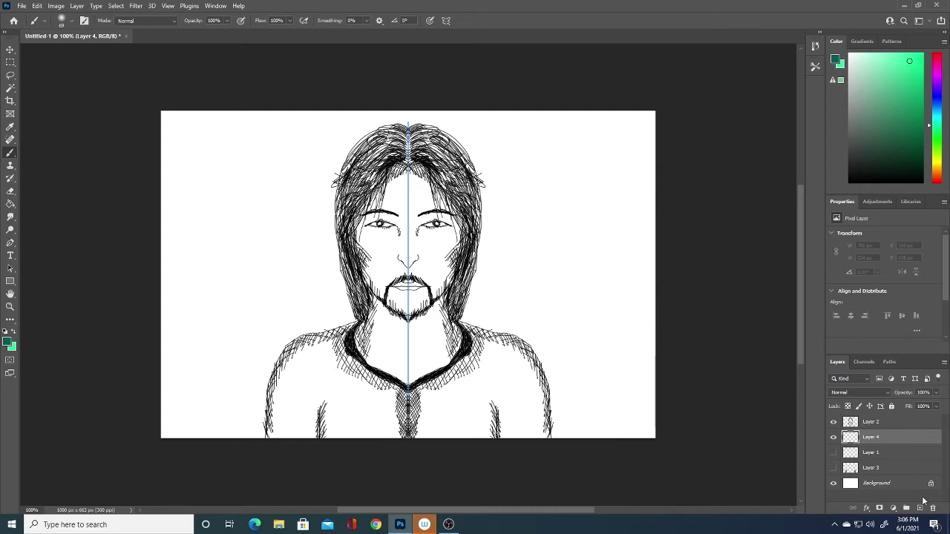
pyautogui.click(8, 341)
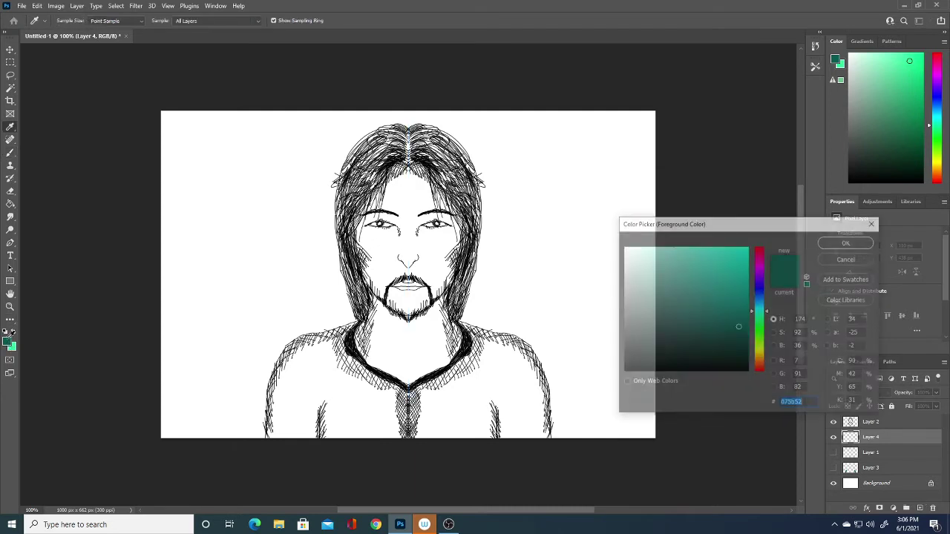
pyautogui.click(249, 298)
pyautogui.click(847, 242)
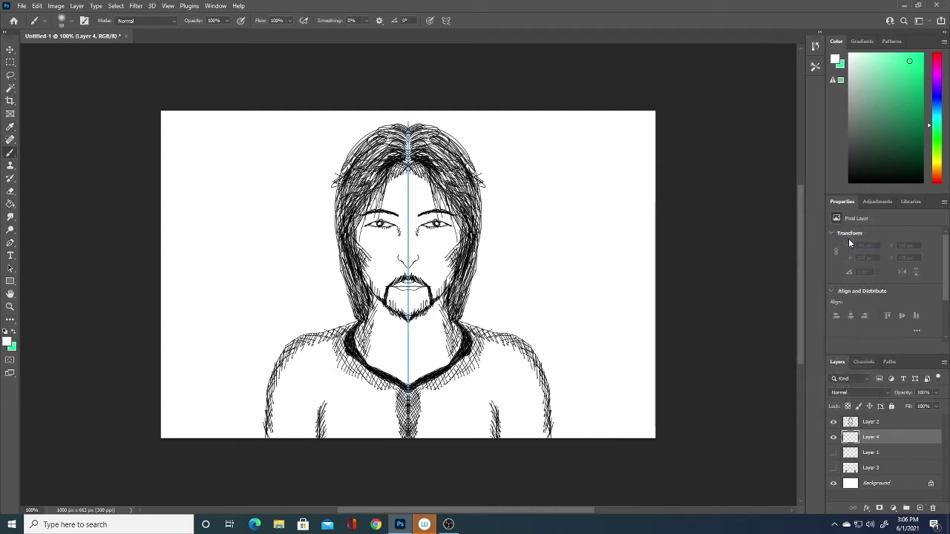
pyautogui.click(10, 206)
pyautogui.click(249, 331)
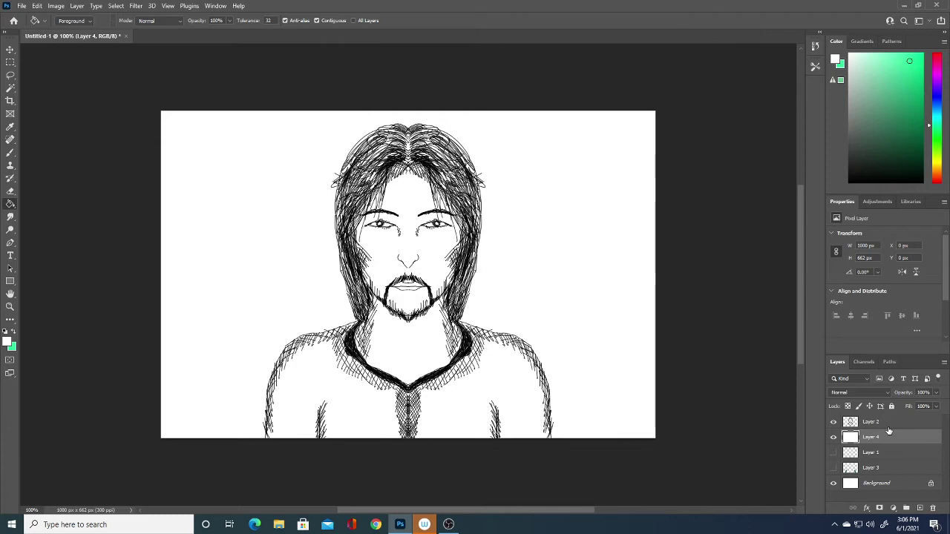
# Set the foreground to bright green (10b776) and Paint Bucket-fill Layer 4
pyautogui.click(9, 342)
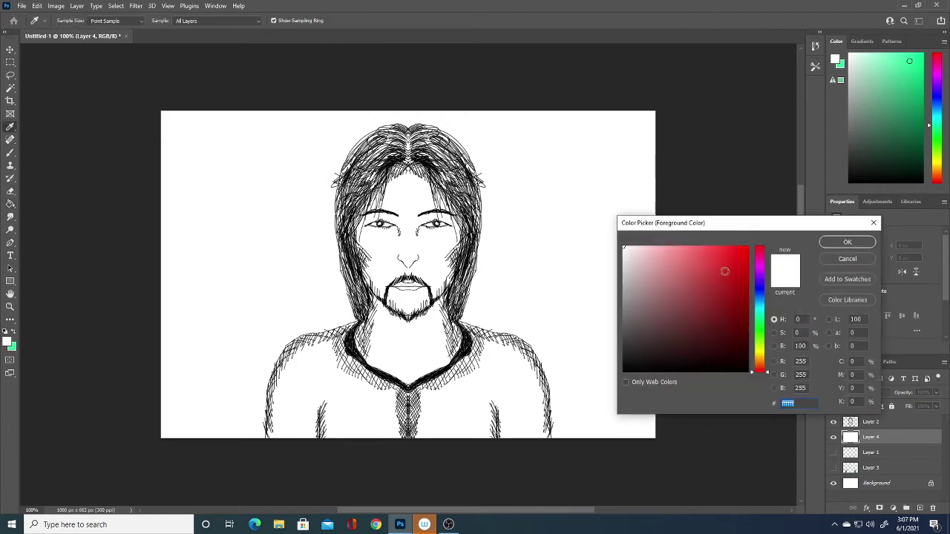
pyautogui.write('da6e6e')
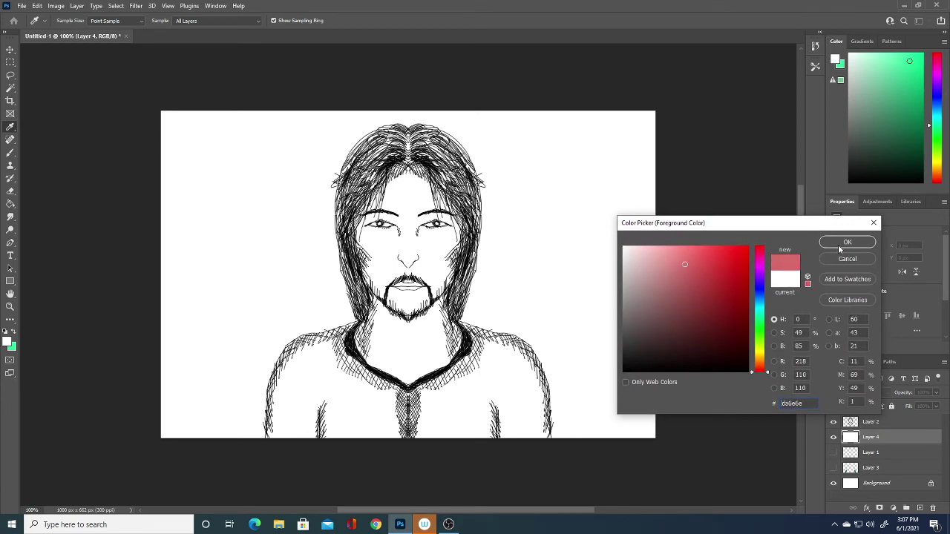
pyautogui.moveTo(720, 321); pyautogui.dragTo(730, 266)
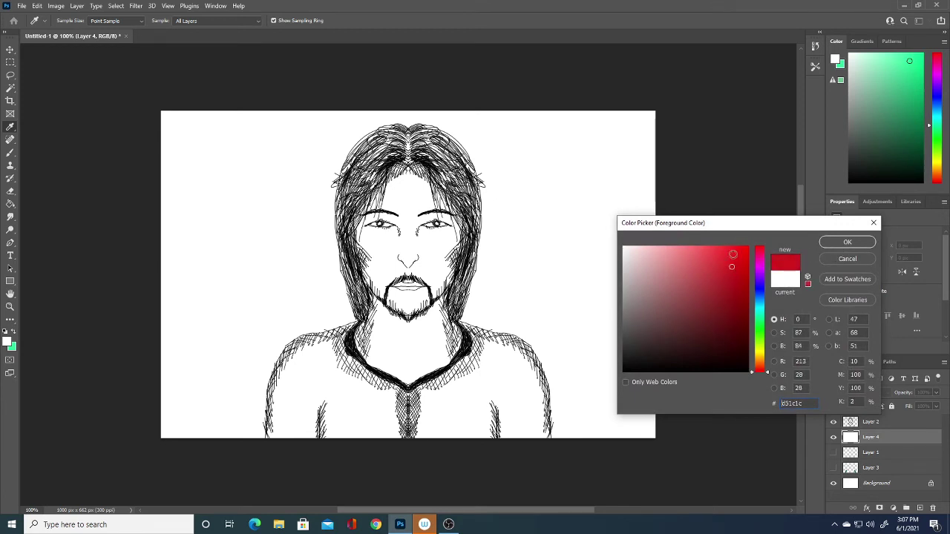
pyautogui.click(715, 301)
pyautogui.click(759, 347)
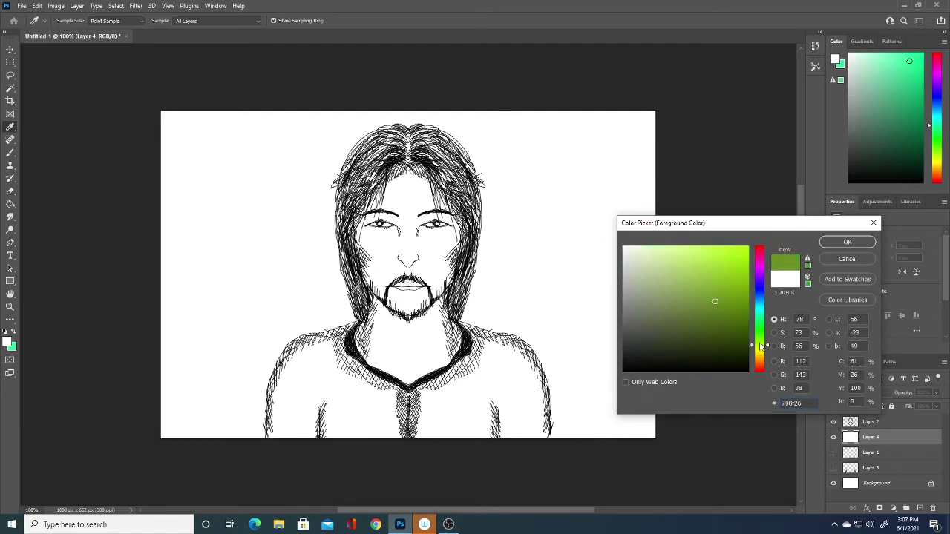
pyautogui.moveTo(761, 347); pyautogui.dragTo(754, 338)
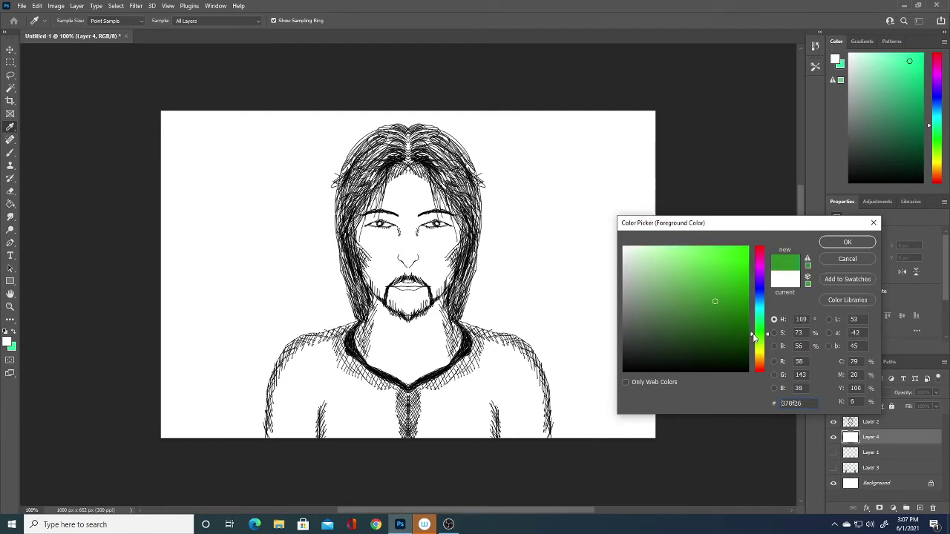
pyautogui.moveTo(754, 338)
pyautogui.mouseDown()
pyautogui.moveTo(754, 352)
pyautogui.moveTo(759, 317)
pyautogui.moveTo(756, 333)
pyautogui.mouseUp()
pyautogui.click(758, 319)
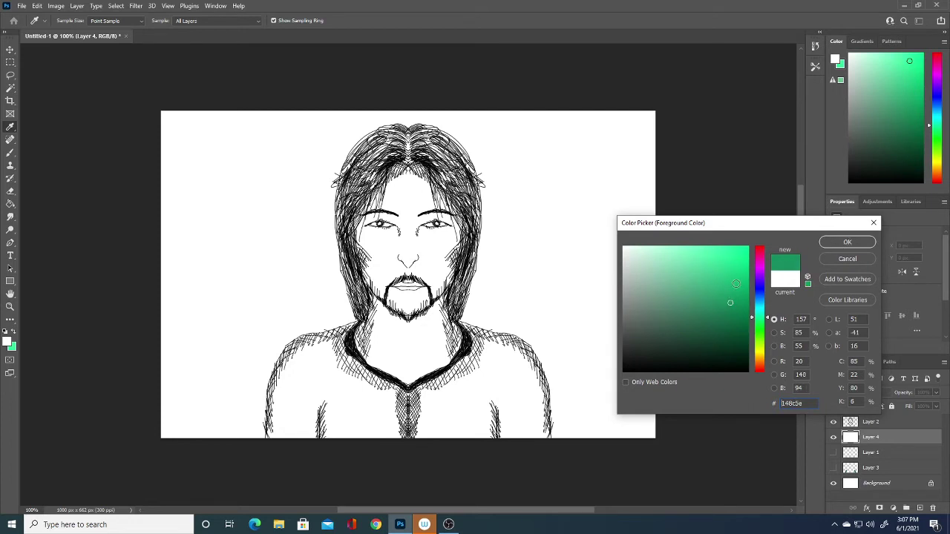
pyautogui.click(737, 281)
pyautogui.click(848, 244)
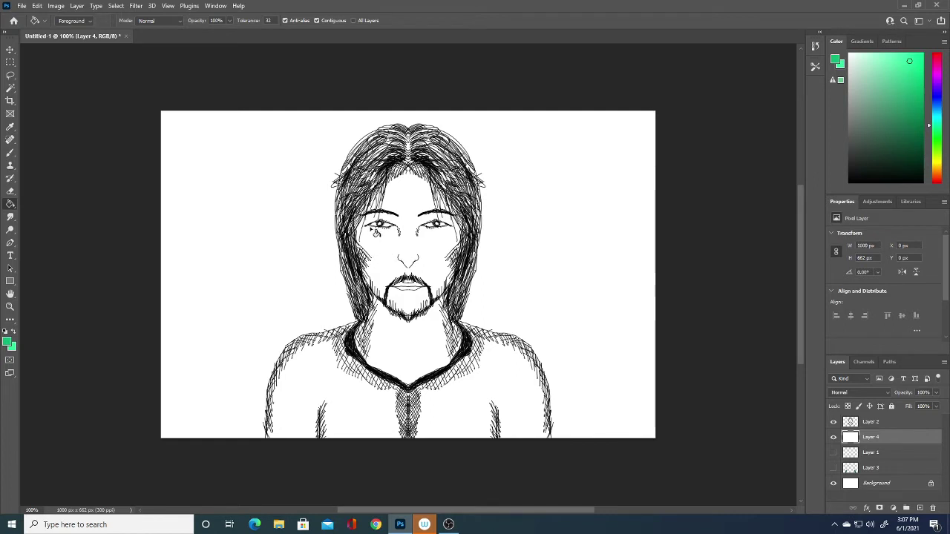
pyautogui.click(266, 318)
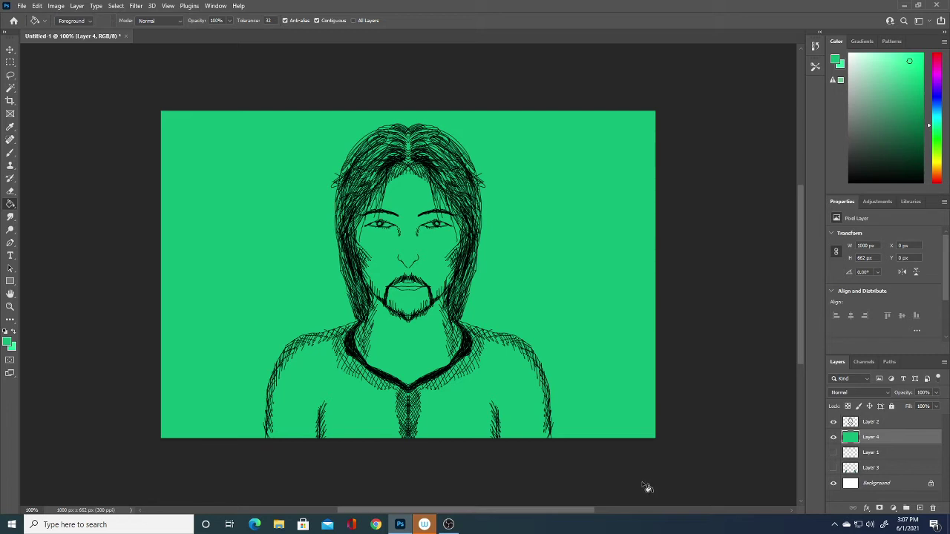
# Erase the green around the figure with a mirrored eraser, enlarged to 91 px for the upper area
pyautogui.click(10, 191)
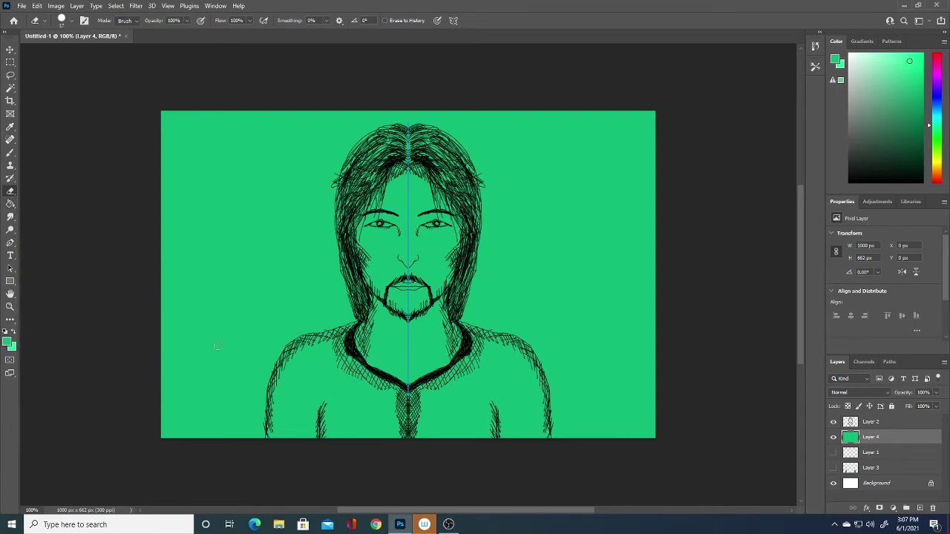
pyautogui.moveTo(198, 365); pyautogui.dragTo(252, 230)
pyautogui.moveTo(195, 341); pyautogui.dragTo(271, 156)
pyautogui.moveTo(246, 229); pyautogui.dragTo(223, 322)
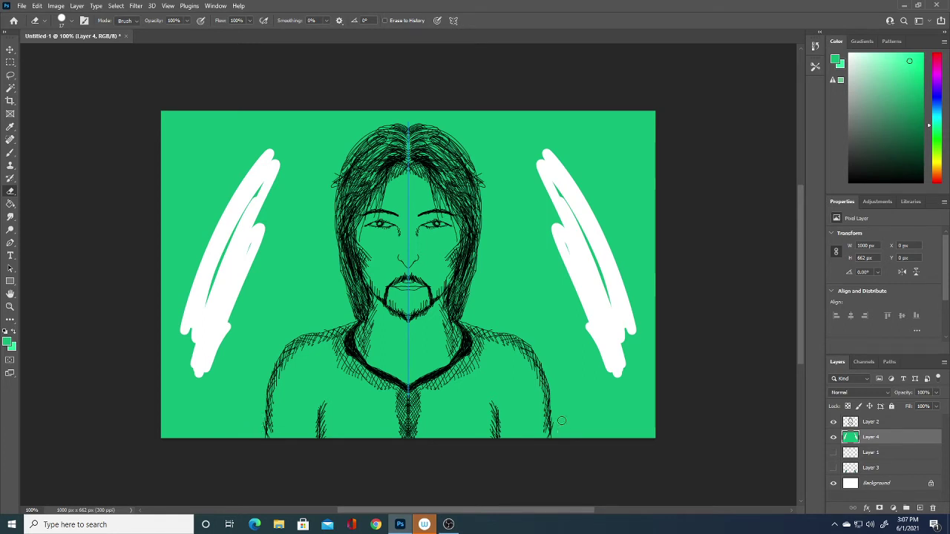
pyautogui.moveTo(562, 436)
pyautogui.mouseDown()
pyautogui.moveTo(555, 405)
pyautogui.moveTo(567, 439)
pyautogui.moveTo(588, 371)
pyautogui.moveTo(605, 368)
pyautogui.moveTo(636, 406)
pyautogui.mouseUp()
pyautogui.moveTo(650, 369)
pyautogui.mouseDown()
pyautogui.moveTo(631, 416)
pyautogui.moveTo(611, 417)
pyautogui.moveTo(636, 326)
pyautogui.moveTo(641, 337)
pyautogui.moveTo(649, 333)
pyautogui.moveTo(653, 259)
pyautogui.mouseUp()
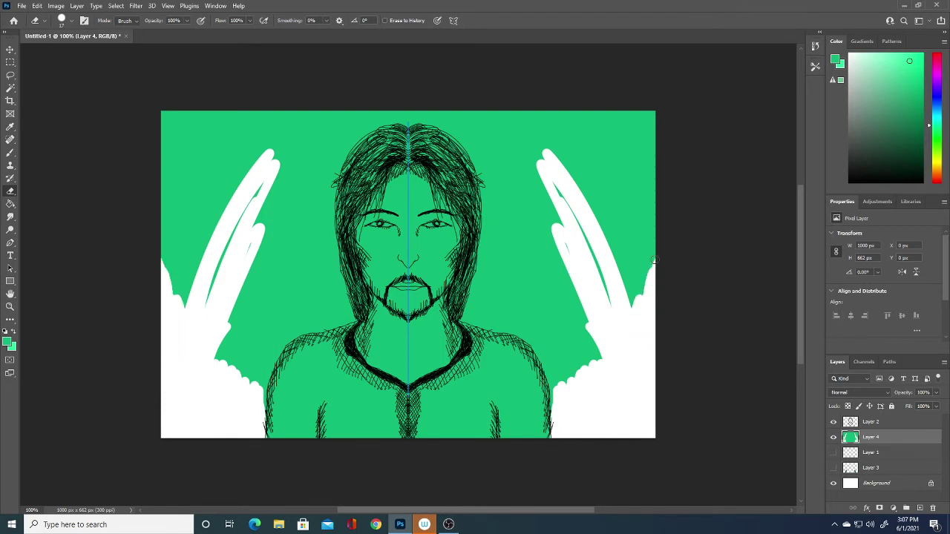
pyautogui.click(71, 21)
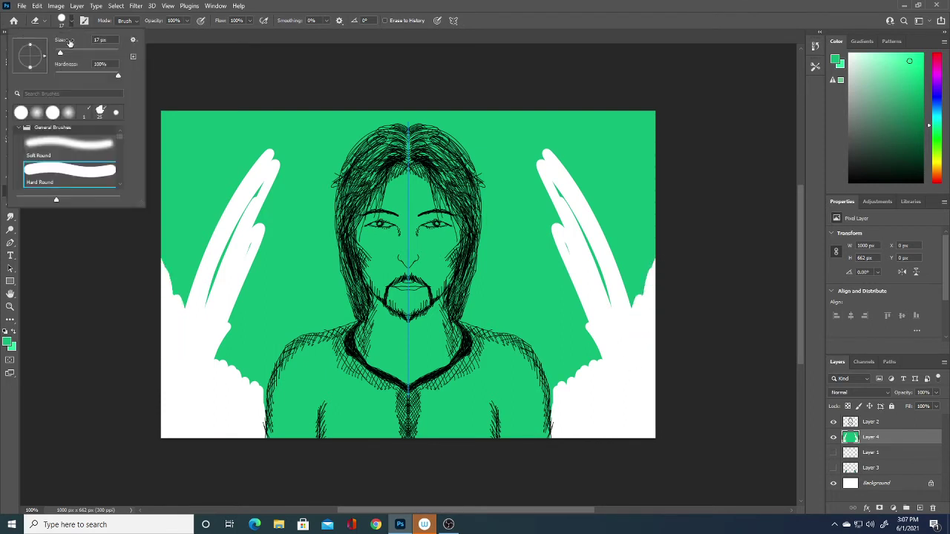
pyautogui.moveTo(61, 52); pyautogui.dragTo(83, 54)
pyautogui.moveTo(612, 297)
pyautogui.mouseDown()
pyautogui.moveTo(587, 153)
pyautogui.moveTo(545, 104)
pyautogui.moveTo(523, 100)
pyautogui.moveTo(640, 106)
pyautogui.moveTo(630, 259)
pyautogui.moveTo(606, 313)
pyautogui.moveTo(532, 142)
pyautogui.moveTo(509, 159)
pyautogui.moveTo(572, 320)
pyautogui.moveTo(579, 403)
pyautogui.moveTo(519, 253)
pyautogui.moveTo(515, 157)
pyautogui.moveTo(462, 93)
pyautogui.moveTo(409, 91)
pyautogui.moveTo(424, 87)
pyautogui.moveTo(492, 128)
pyautogui.mouseUp()
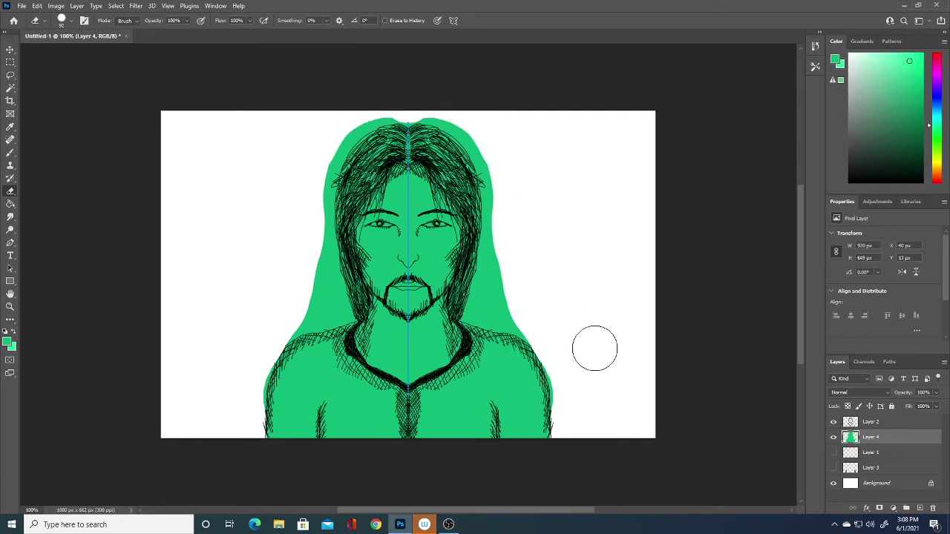
# Shrink the eraser to 18 px and trim green fringe along the shoulder and hair edges
pyautogui.click(72, 20)
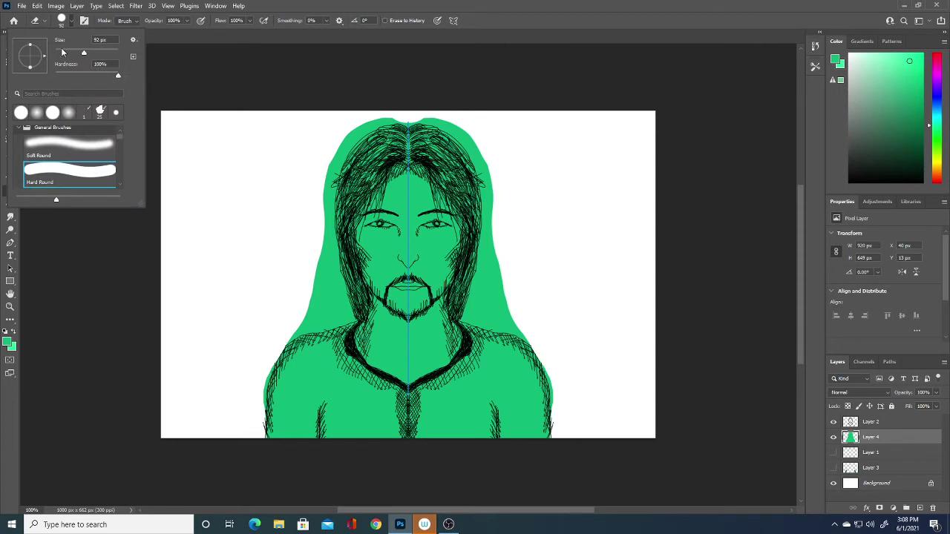
pyautogui.click(60, 53)
pyautogui.click(252, 420)
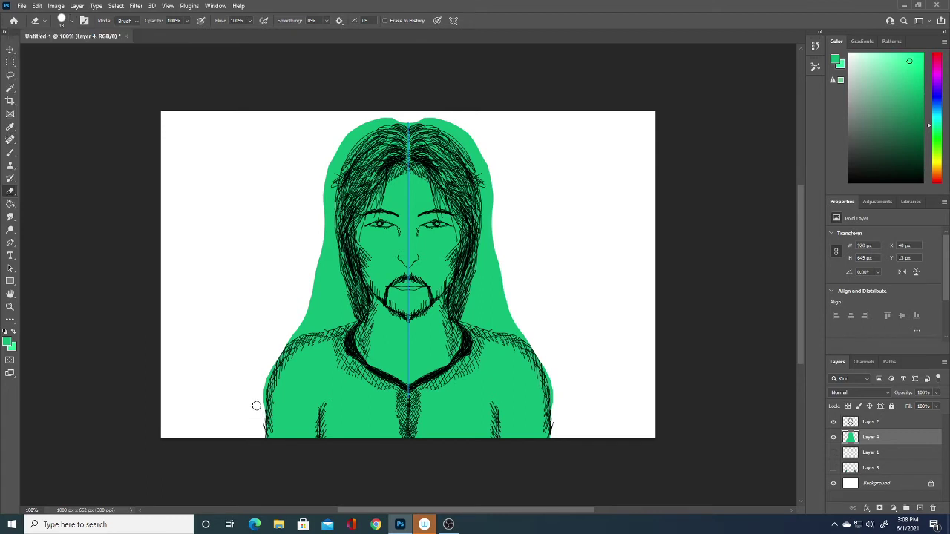
pyautogui.moveTo(476, 312)
pyautogui.mouseDown()
pyautogui.moveTo(531, 339)
pyautogui.moveTo(554, 406)
pyautogui.mouseUp()
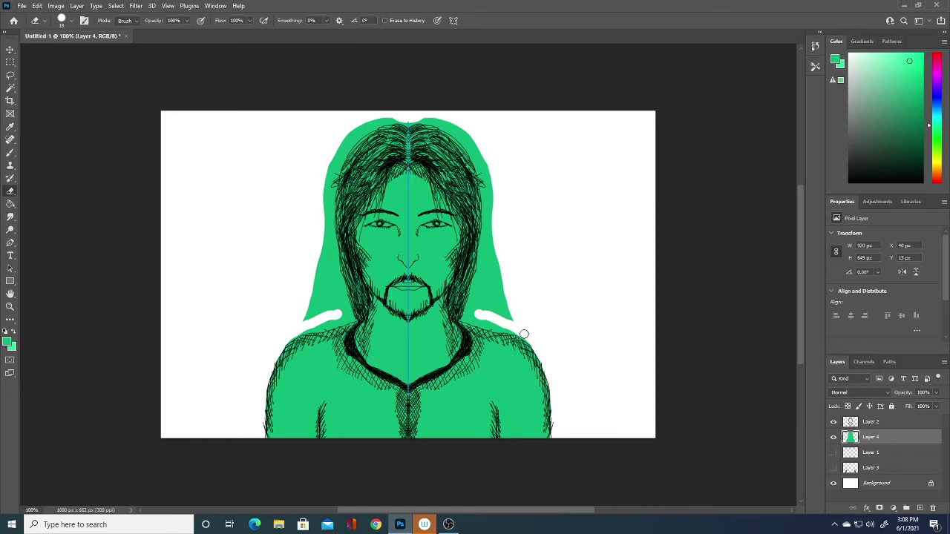
pyautogui.moveTo(526, 333)
pyautogui.mouseDown()
pyautogui.moveTo(478, 323)
pyautogui.moveTo(475, 301)
pyautogui.moveTo(503, 304)
pyautogui.moveTo(493, 286)
pyautogui.moveTo(474, 320)
pyautogui.moveTo(493, 326)
pyautogui.mouseUp()
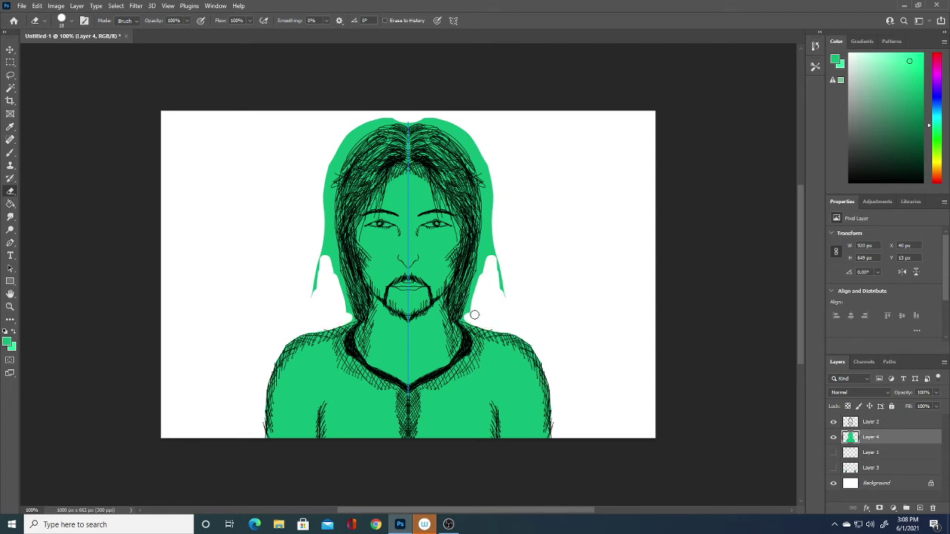
pyautogui.moveTo(474, 314)
pyautogui.mouseDown()
pyautogui.moveTo(465, 318)
pyautogui.moveTo(486, 239)
pyautogui.moveTo(505, 293)
pyautogui.mouseUp()
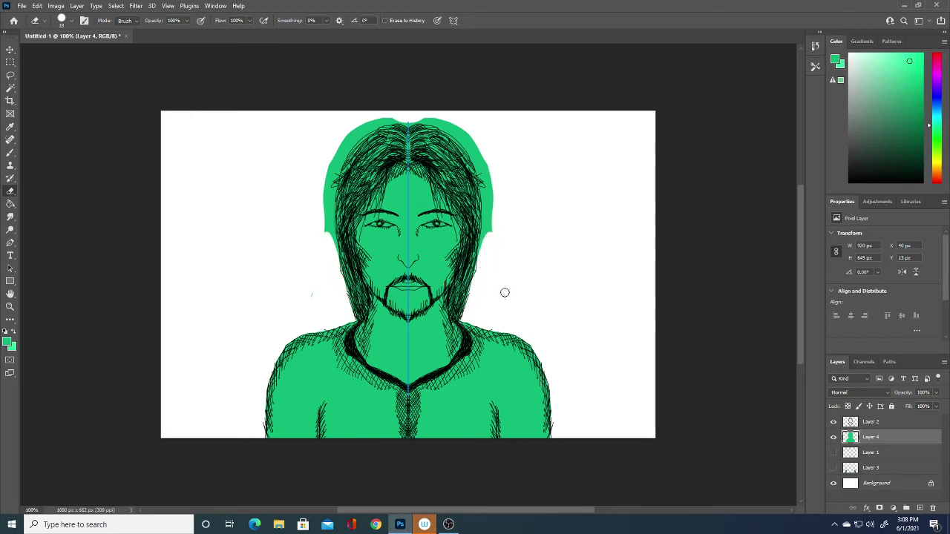
pyautogui.moveTo(482, 249)
pyautogui.mouseDown()
pyautogui.moveTo(497, 204)
pyautogui.moveTo(486, 215)
pyautogui.moveTo(493, 170)
pyautogui.mouseUp()
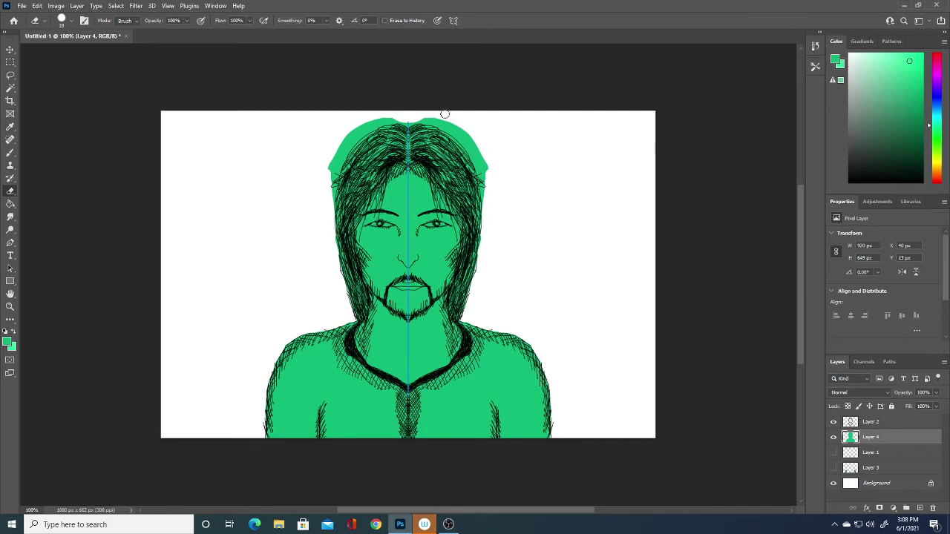
pyautogui.moveTo(410, 121)
pyautogui.mouseDown()
pyautogui.moveTo(447, 131)
pyautogui.moveTo(487, 189)
pyautogui.moveTo(478, 151)
pyautogui.moveTo(437, 114)
pyautogui.mouseUp()
pyautogui.moveTo(474, 160); pyautogui.dragTo(486, 212)
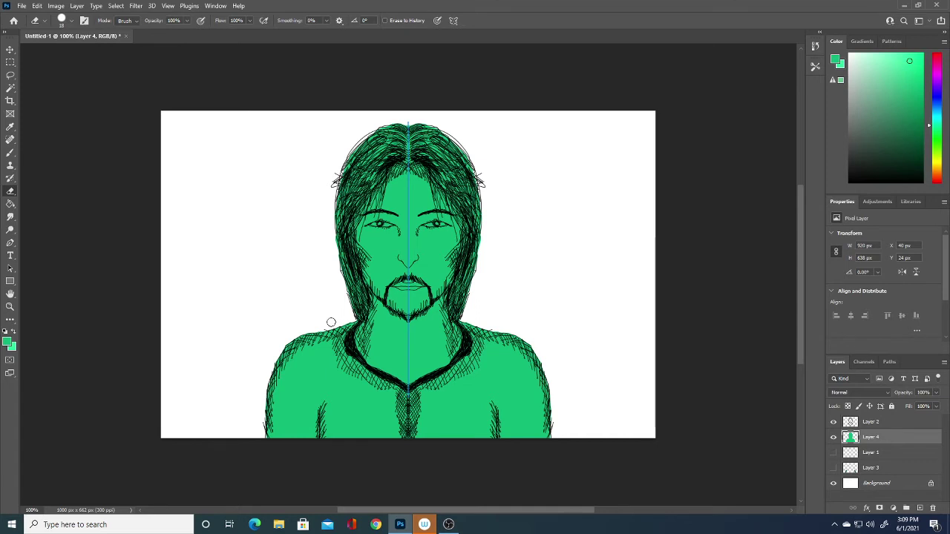
# Set the foreground to dark teal and add an empty Layer 5 above Layer 4
pyautogui.click(8, 343)
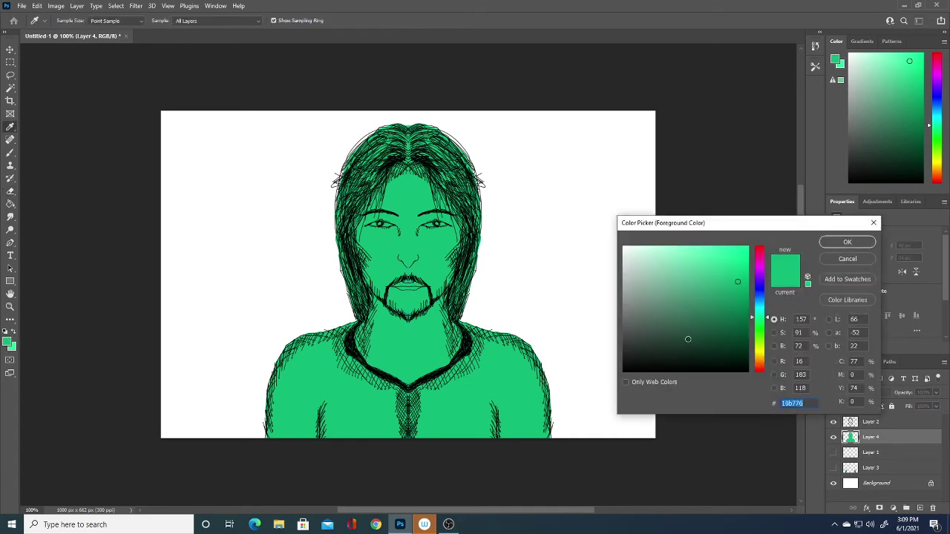
pyautogui.click(687, 339)
pyautogui.click(705, 287)
pyautogui.click(726, 316)
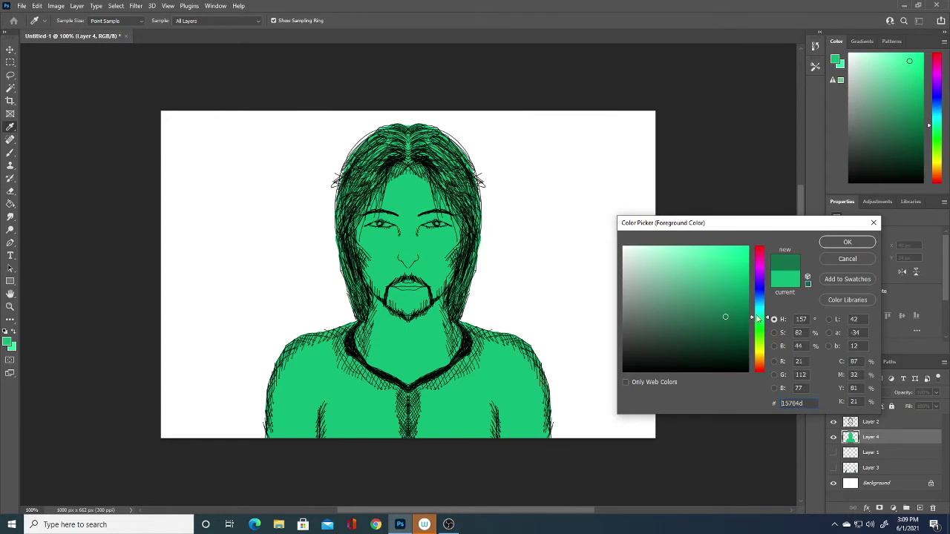
pyautogui.click(759, 343)
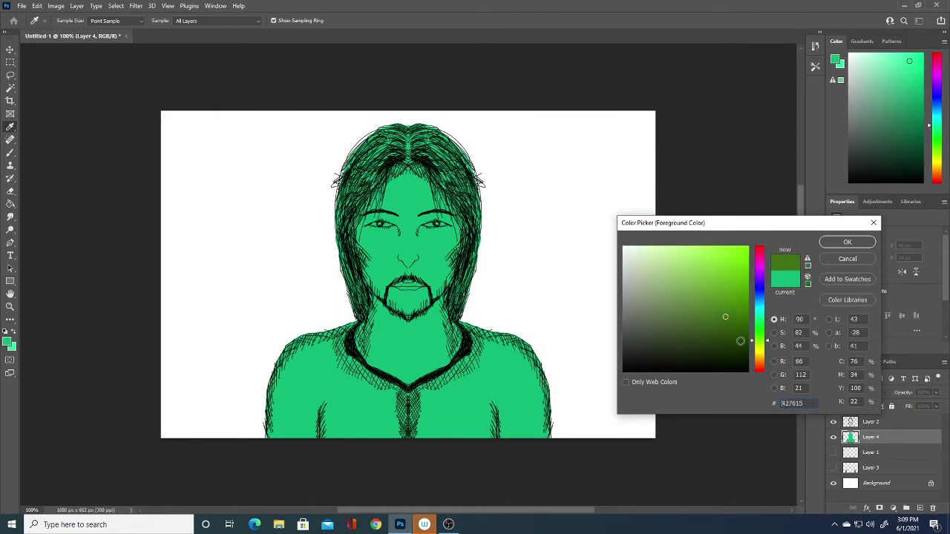
pyautogui.moveTo(757, 332); pyautogui.dragTo(760, 310)
pyautogui.click(845, 242)
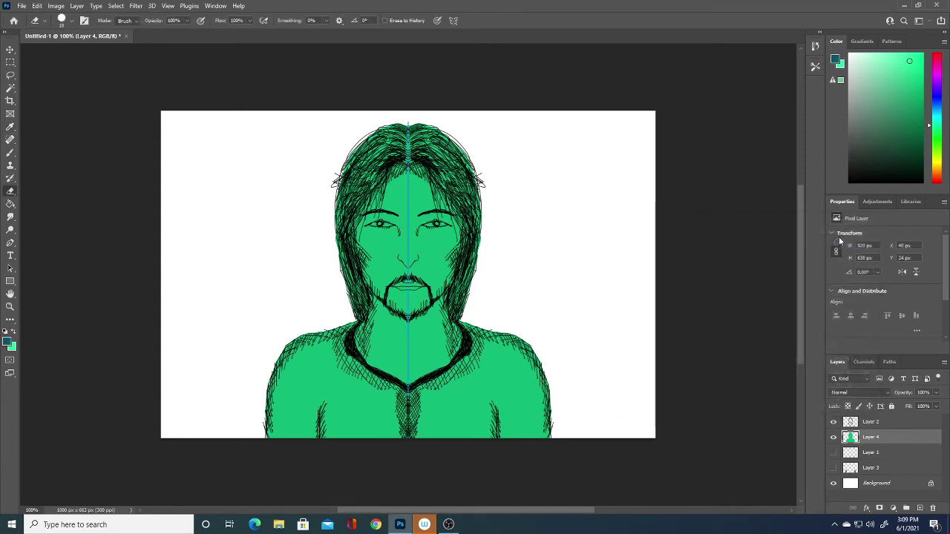
pyautogui.click(919, 506)
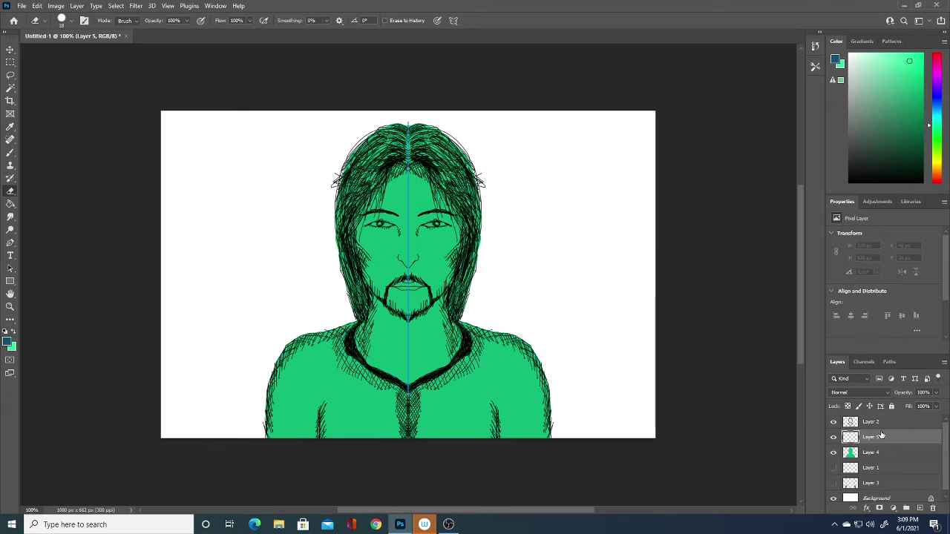
# Dab mirrored dark blue onto both shoulders with a smaller soft brush
pyautogui.click(10, 152)
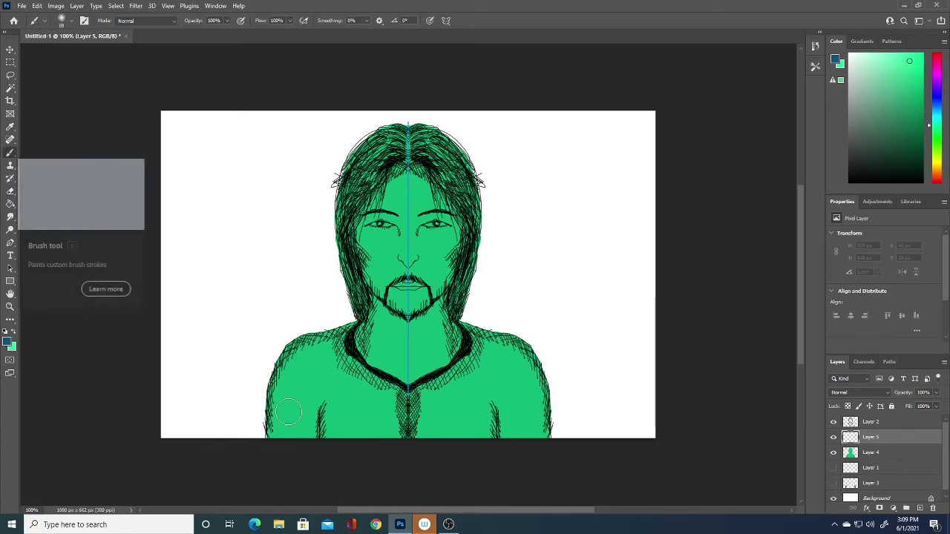
pyautogui.click(526, 408)
pyautogui.click(290, 409)
pyautogui.click(285, 408)
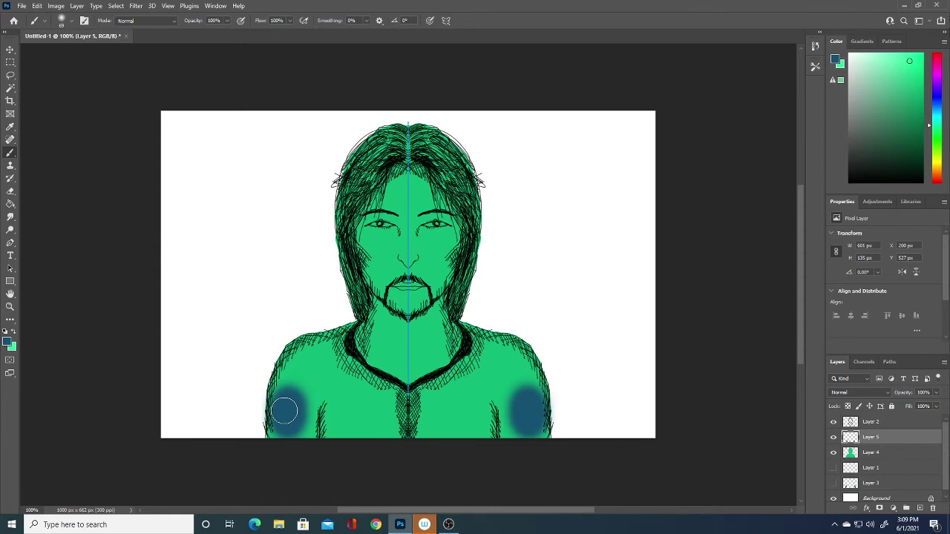
pyautogui.click(70, 21)
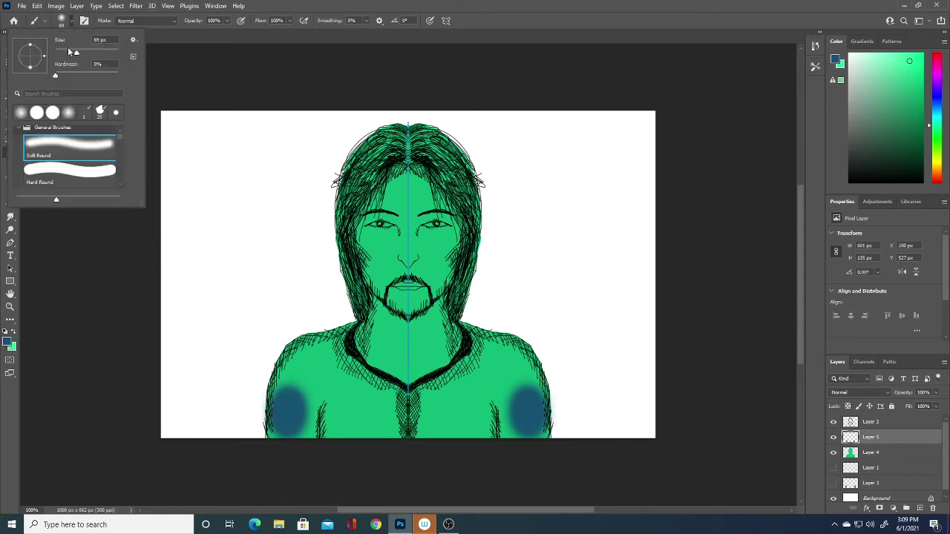
pyautogui.moveTo(68, 47); pyautogui.dragTo(59, 51)
pyautogui.click(293, 420)
pyautogui.moveTo(290, 386)
pyautogui.mouseDown()
pyautogui.moveTo(275, 390)
pyautogui.moveTo(305, 412)
pyautogui.moveTo(295, 386)
pyautogui.moveTo(270, 385)
pyautogui.moveTo(269, 412)
pyautogui.moveTo(298, 370)
pyautogui.moveTo(314, 380)
pyautogui.moveTo(325, 438)
pyautogui.moveTo(309, 410)
pyautogui.mouseUp()
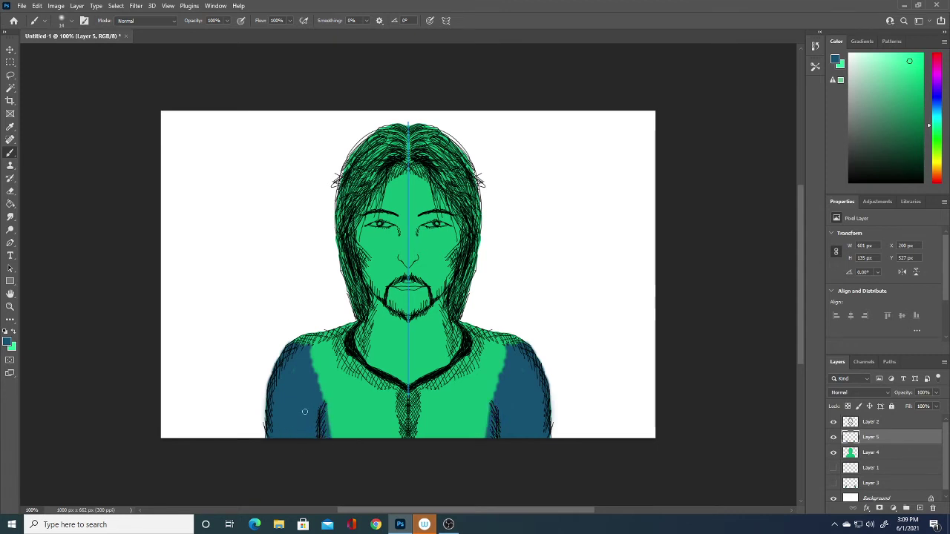
# Cover the upper and lower chest in dark blue up to the neckline
pyautogui.moveTo(301, 362)
pyautogui.mouseDown()
pyautogui.moveTo(297, 373)
pyautogui.moveTo(317, 382)
pyautogui.moveTo(329, 423)
pyautogui.moveTo(339, 387)
pyautogui.moveTo(325, 343)
pyautogui.moveTo(321, 351)
pyautogui.moveTo(333, 340)
pyautogui.moveTo(297, 340)
pyautogui.moveTo(353, 325)
pyautogui.moveTo(340, 357)
pyautogui.moveTo(351, 427)
pyautogui.moveTo(390, 423)
pyautogui.moveTo(398, 439)
pyautogui.moveTo(396, 393)
pyautogui.moveTo(407, 401)
pyautogui.moveTo(385, 381)
pyautogui.mouseUp()
pyautogui.moveTo(385, 388); pyautogui.dragTo(360, 369)
pyautogui.moveTo(380, 392); pyautogui.dragTo(356, 365)
pyautogui.moveTo(471, 357)
pyautogui.mouseDown()
pyautogui.moveTo(454, 371)
pyautogui.moveTo(467, 376)
pyautogui.moveTo(469, 404)
pyautogui.moveTo(456, 399)
pyautogui.mouseUp()
pyautogui.moveTo(458, 388); pyautogui.dragTo(432, 411)
pyautogui.moveTo(455, 374); pyautogui.dragTo(429, 405)
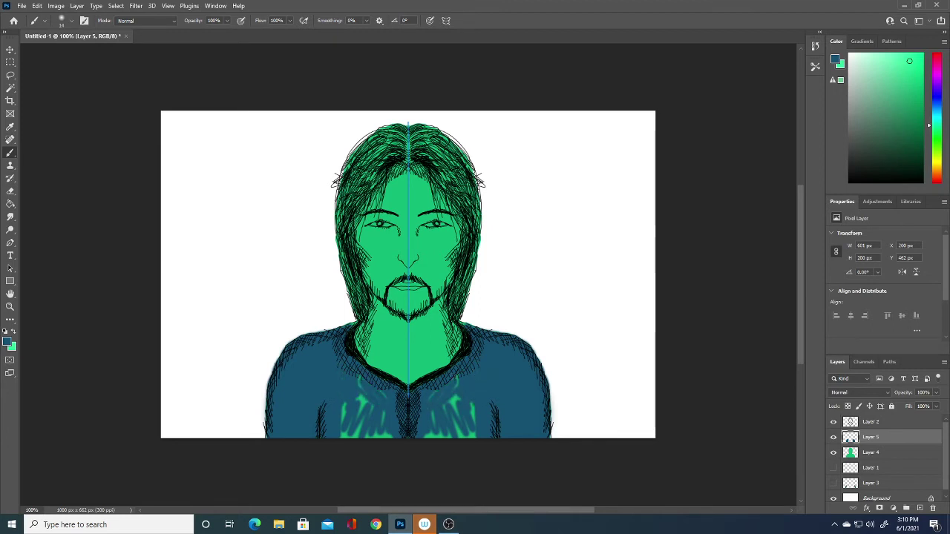
pyautogui.moveTo(463, 375)
pyautogui.mouseDown()
pyautogui.moveTo(431, 436)
pyautogui.moveTo(458, 439)
pyautogui.mouseUp()
pyautogui.moveTo(475, 407)
pyautogui.mouseDown()
pyautogui.moveTo(474, 435)
pyautogui.moveTo(435, 442)
pyautogui.mouseUp()
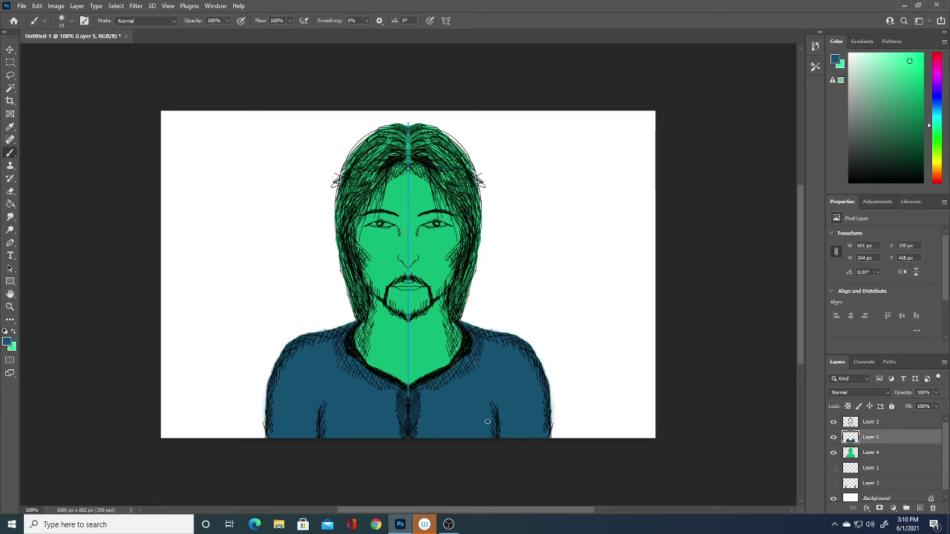
# Add a new layer, choose a lighter blue, and undo a trial shoulder stroke
pyautogui.click(890, 469)
pyautogui.click(919, 508)
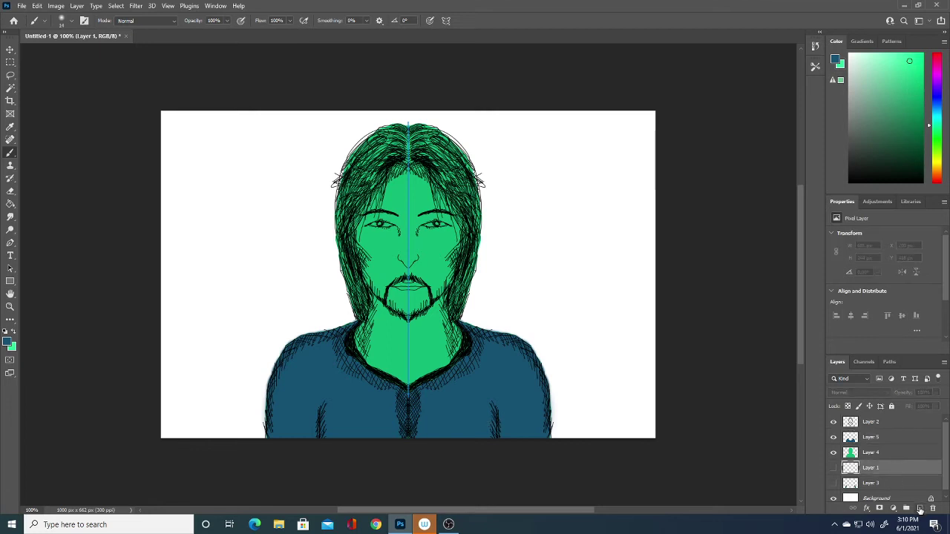
pyautogui.click(6, 342)
pyautogui.click(717, 278)
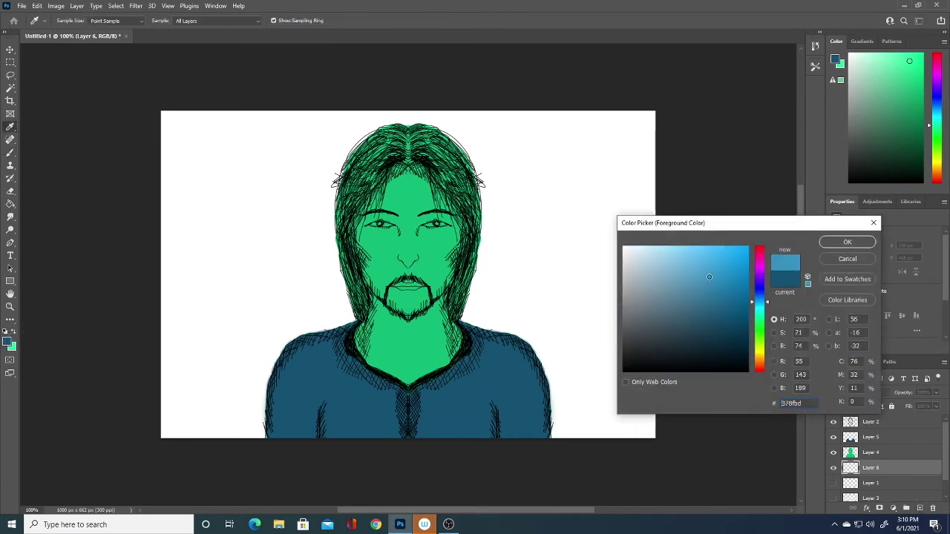
pyautogui.click(847, 242)
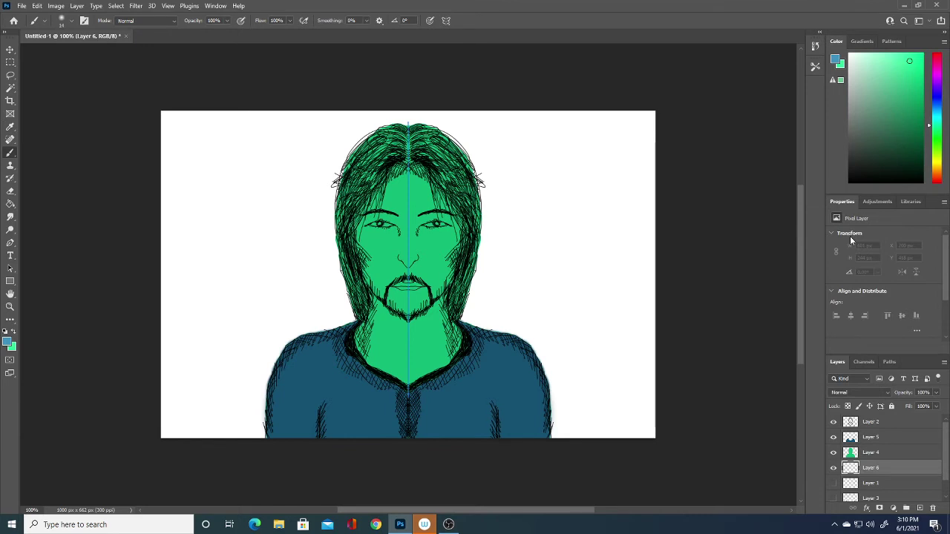
pyautogui.moveTo(257, 436); pyautogui.dragTo(250, 399)
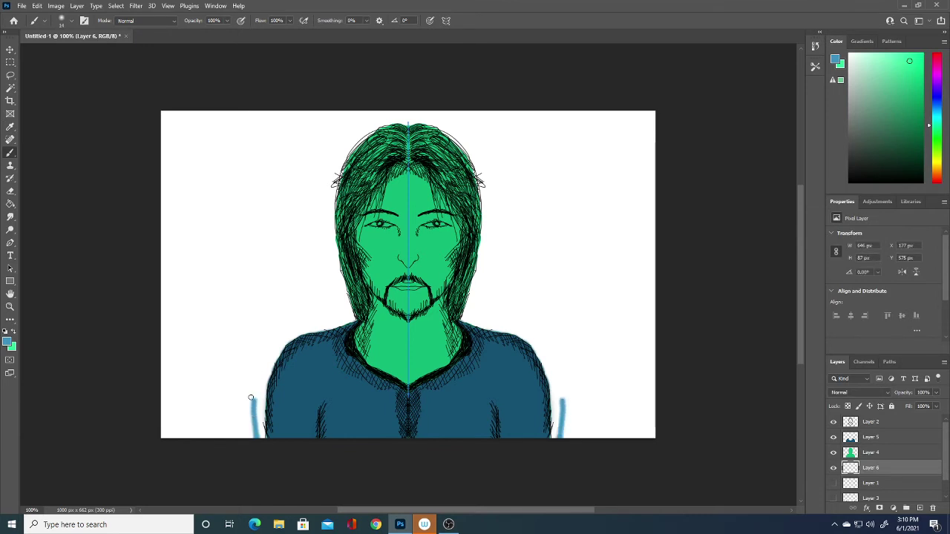
pyautogui.hotkey('ctrl', 'z')
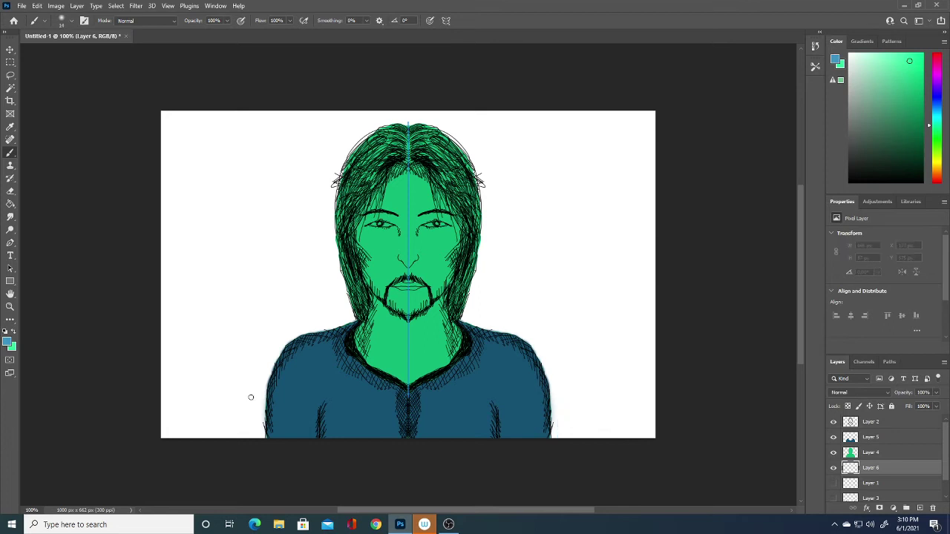
# With a different brush preset, paint two mirrored light-blue arcs beside the shoulders
pyautogui.click(71, 25)
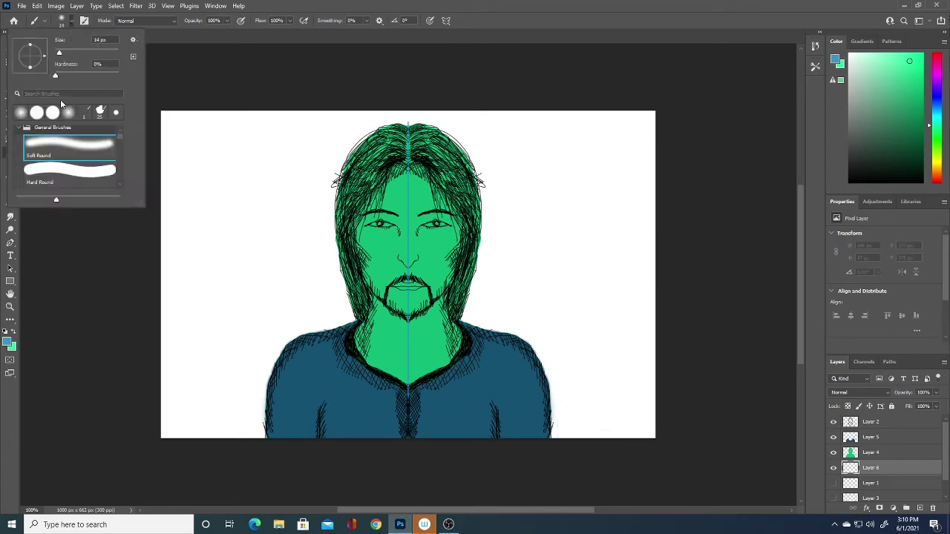
pyautogui.moveTo(121, 138)
pyautogui.mouseDown()
pyautogui.moveTo(122, 148)
pyautogui.moveTo(122, 140)
pyautogui.mouseUp()
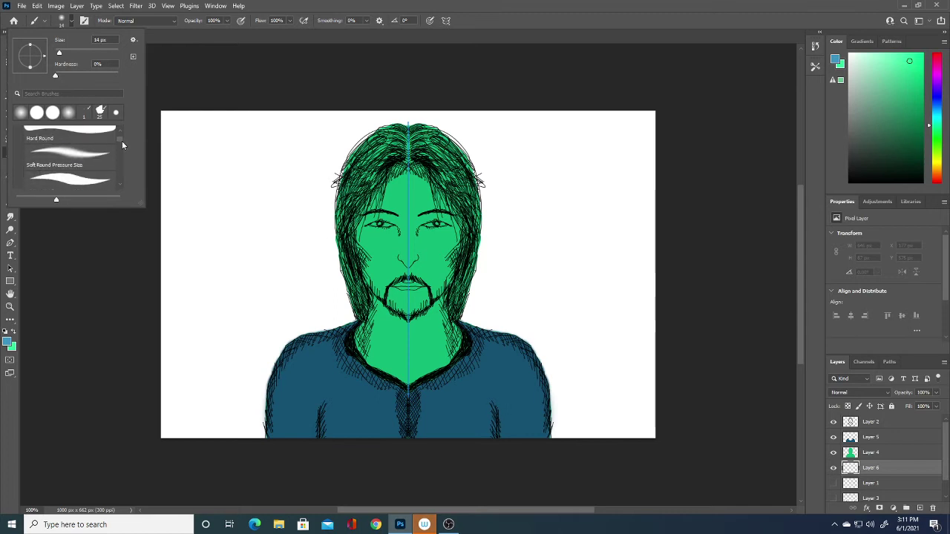
pyautogui.click(91, 179)
pyautogui.click(254, 440)
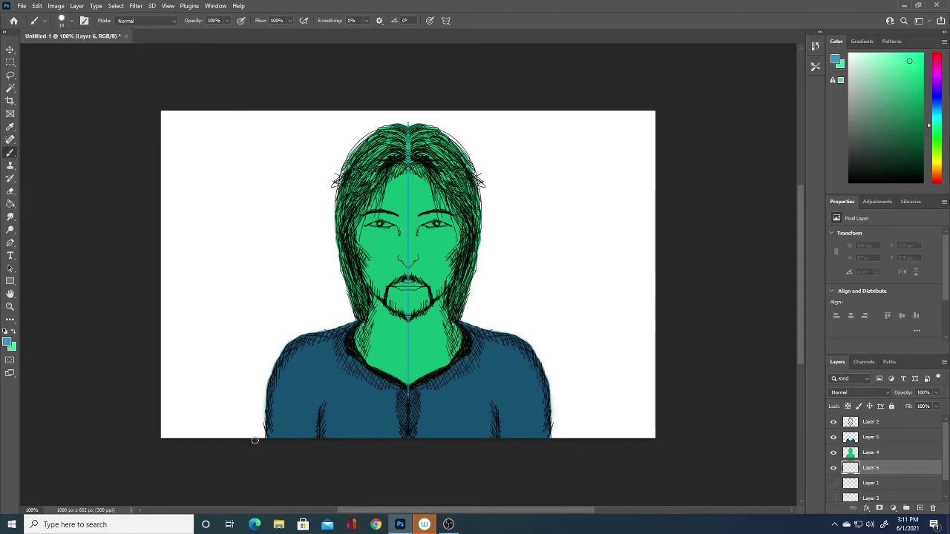
pyautogui.moveTo(255, 440)
pyautogui.mouseDown()
pyautogui.moveTo(251, 401)
pyautogui.moveTo(267, 358)
pyautogui.mouseUp()
pyautogui.moveTo(296, 326); pyautogui.dragTo(306, 312)
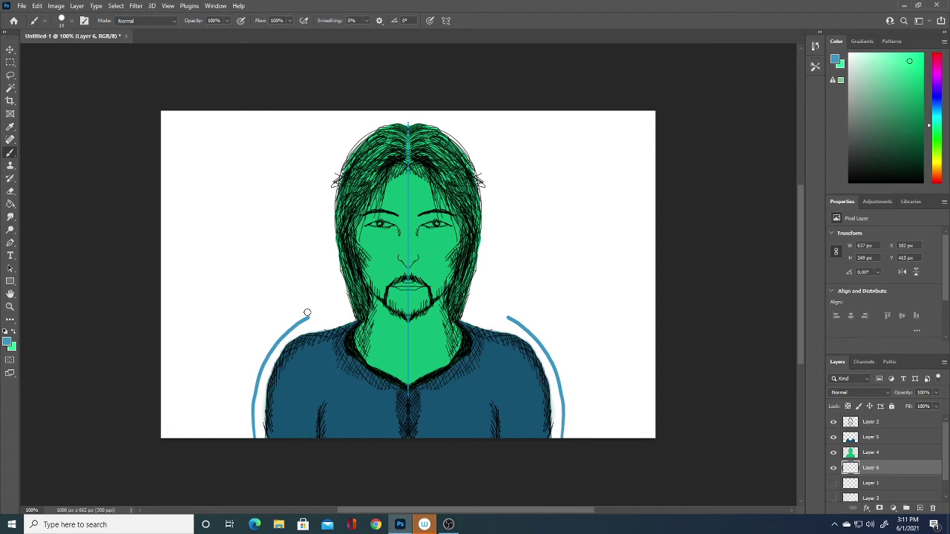
pyautogui.moveTo(244, 438)
pyautogui.mouseDown()
pyautogui.moveTo(243, 402)
pyautogui.moveTo(287, 308)
pyautogui.mouseUp()
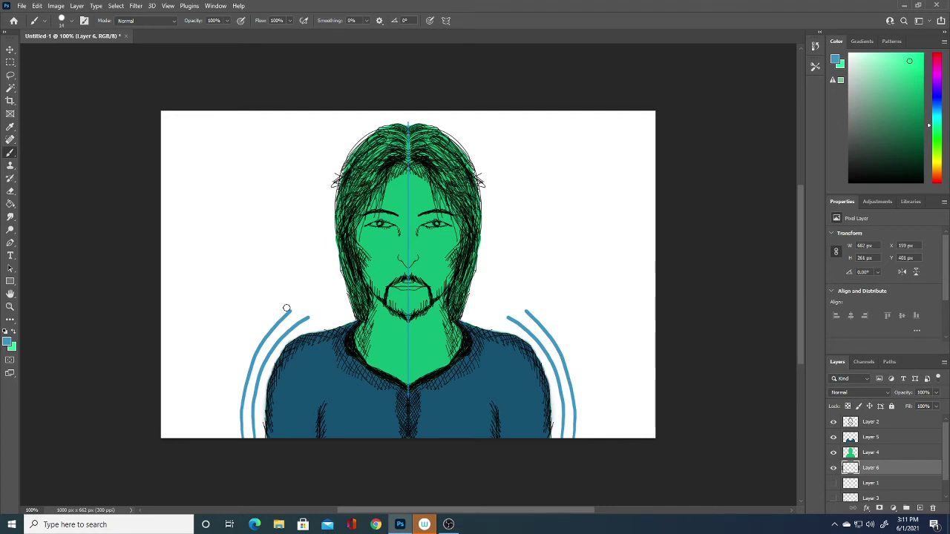
# Switch to a darker blue and paint three mirrored dark arcs outside the light-blue ones
pyautogui.click(8, 342)
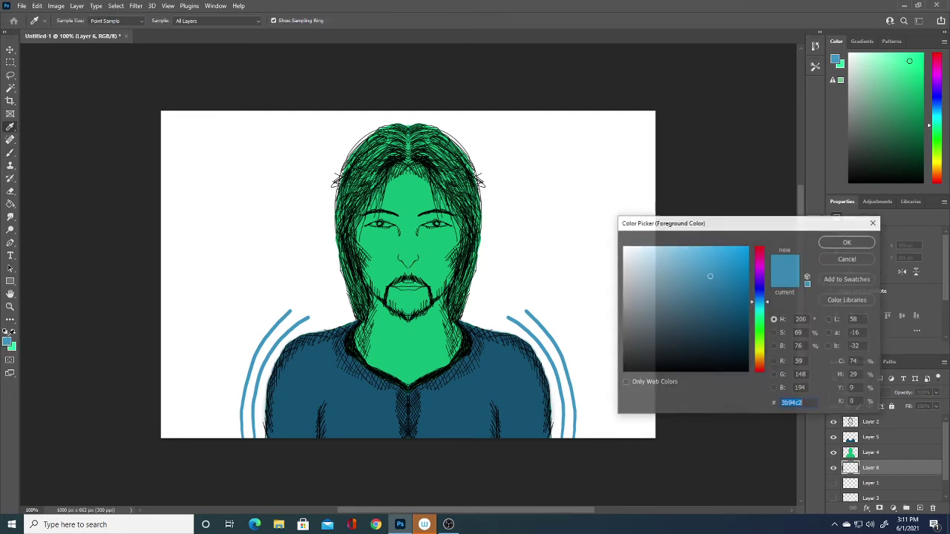
pyautogui.click(830, 246)
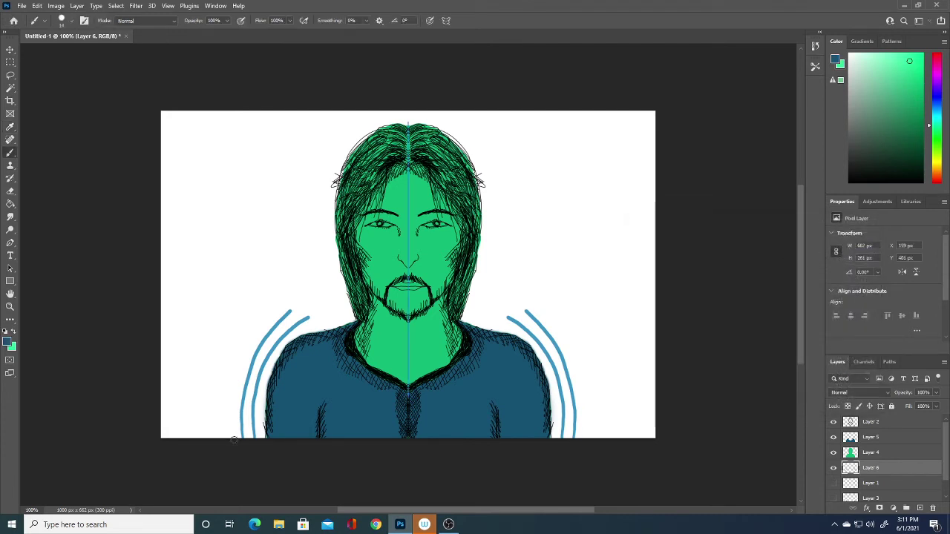
pyautogui.moveTo(233, 440)
pyautogui.mouseDown()
pyautogui.moveTo(235, 393)
pyautogui.moveTo(282, 310)
pyautogui.mouseUp()
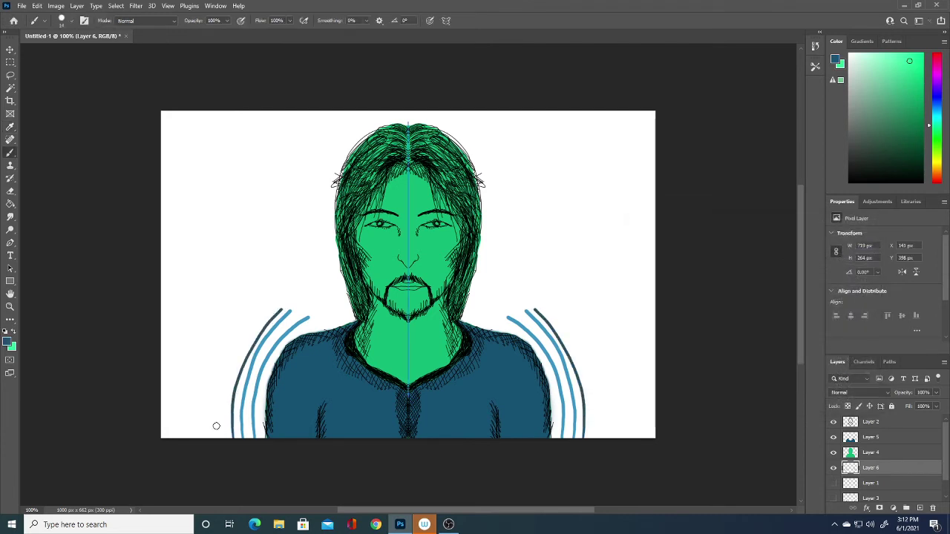
pyautogui.moveTo(225, 437)
pyautogui.mouseDown()
pyautogui.moveTo(223, 396)
pyautogui.moveTo(259, 310)
pyautogui.mouseUp()
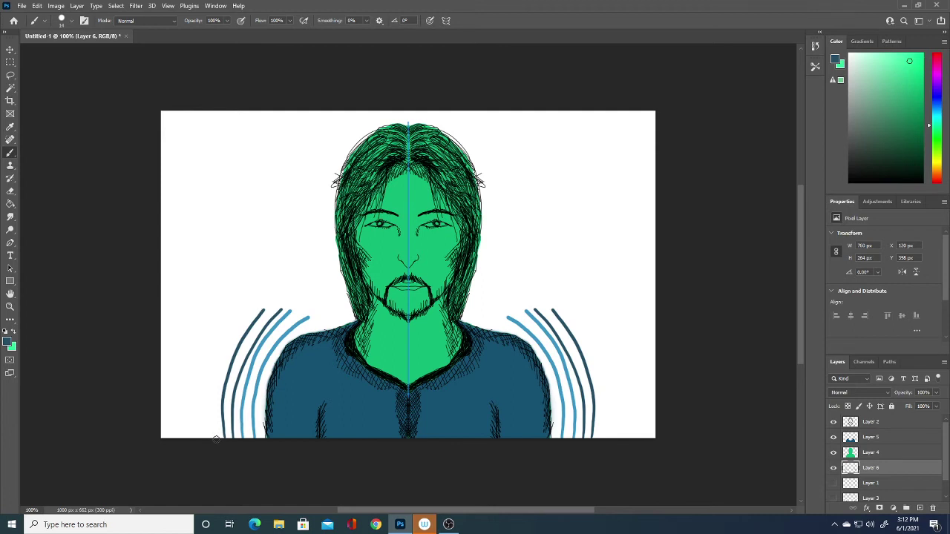
pyautogui.moveTo(215, 444)
pyautogui.mouseDown()
pyautogui.moveTo(222, 360)
pyautogui.moveTo(246, 308)
pyautogui.mouseUp()
# Set a new blue and paint mirrored diagonal strokes sweeping from the arcs toward the head
pyautogui.click(8, 341)
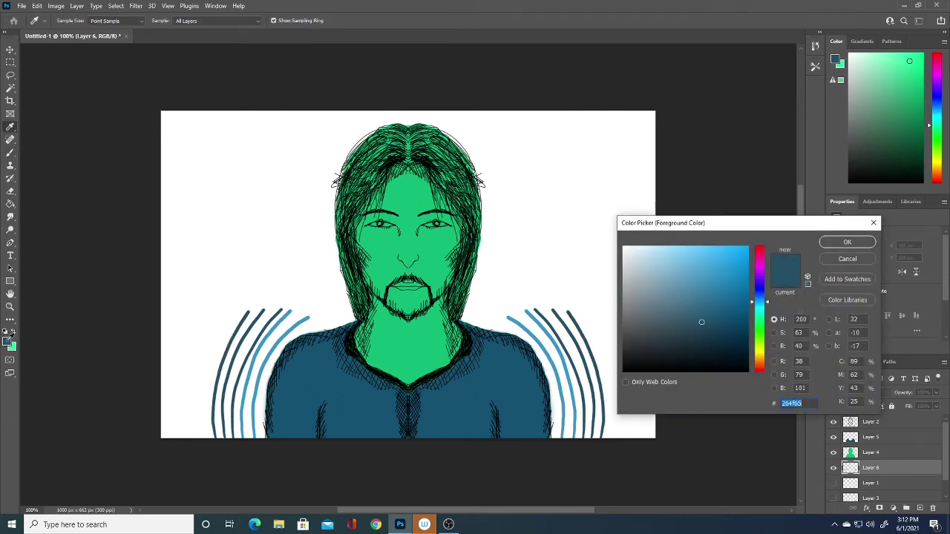
pyautogui.click(825, 243)
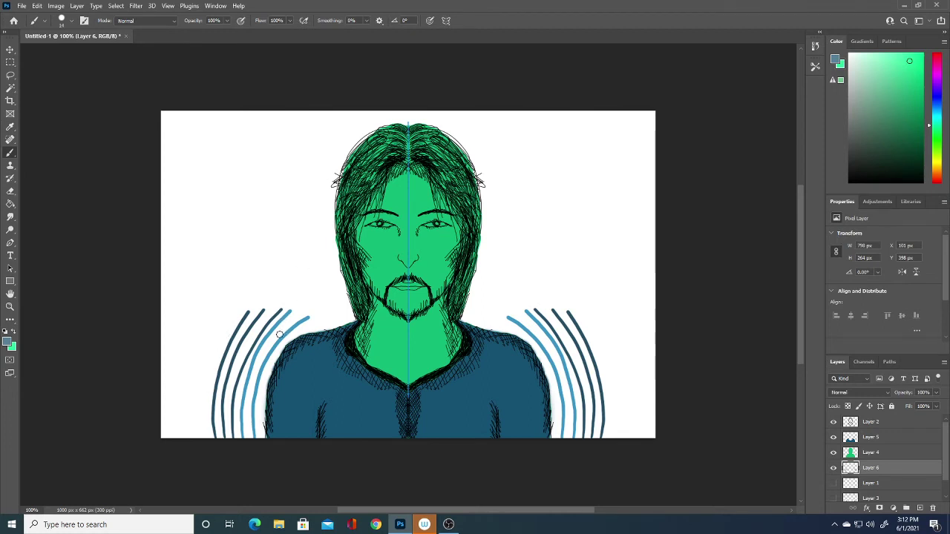
pyautogui.moveTo(270, 344); pyautogui.dragTo(330, 280)
pyautogui.moveTo(249, 343); pyautogui.dragTo(311, 263)
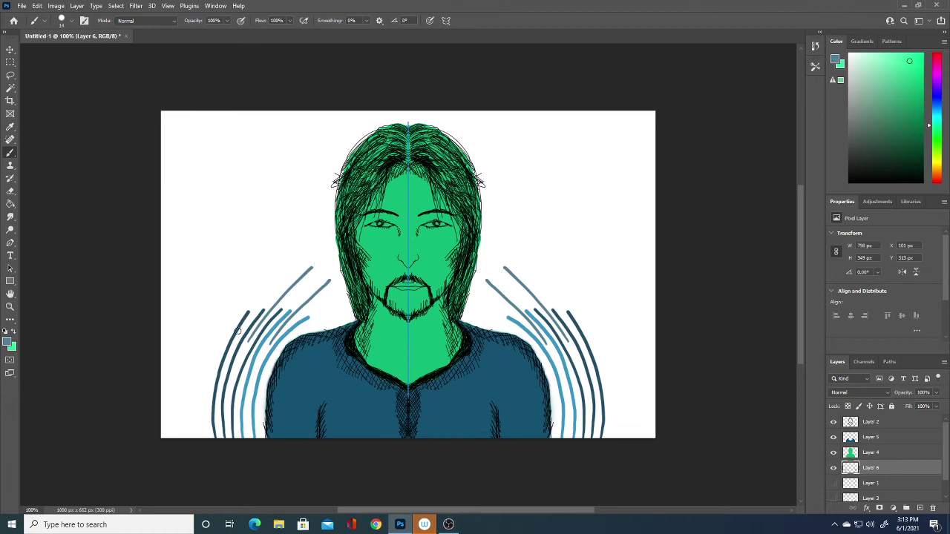
pyautogui.moveTo(236, 338); pyautogui.dragTo(306, 253)
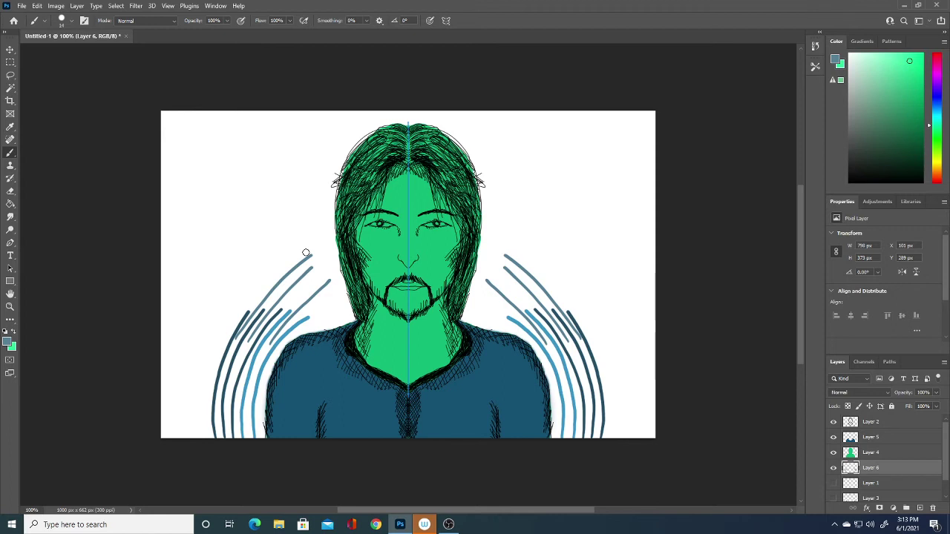
# Pick light blue 75b7d9 and add mirrored hatching strokes along the arcs
pyautogui.click(7, 341)
pyautogui.click(679, 264)
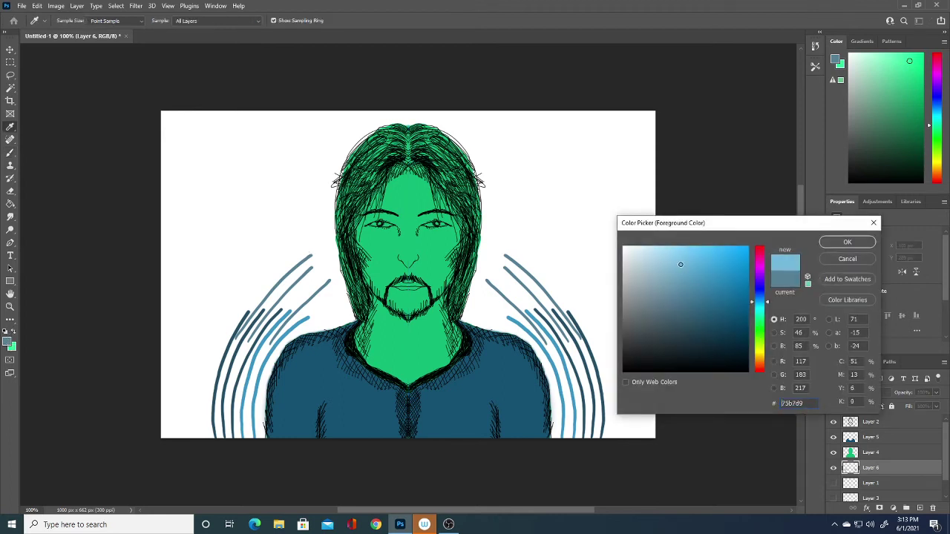
pyautogui.click(845, 242)
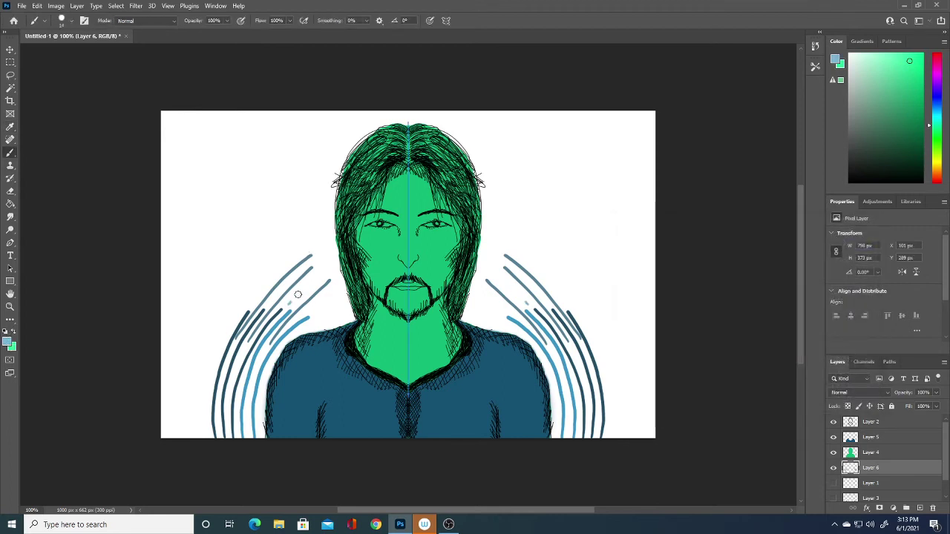
pyautogui.moveTo(298, 295); pyautogui.dragTo(330, 265)
pyautogui.moveTo(269, 304); pyautogui.dragTo(312, 256)
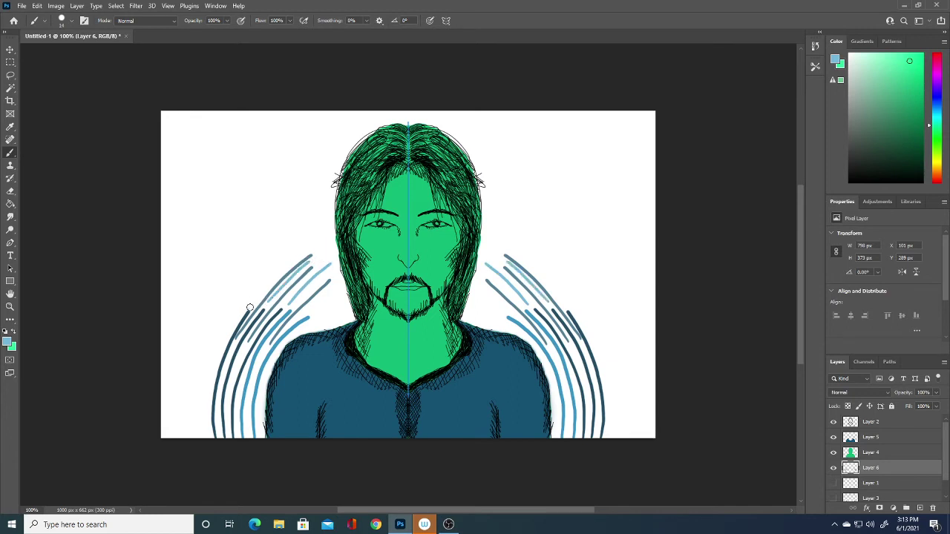
pyautogui.moveTo(250, 308); pyautogui.dragTo(312, 247)
pyautogui.moveTo(297, 336); pyautogui.dragTo(332, 305)
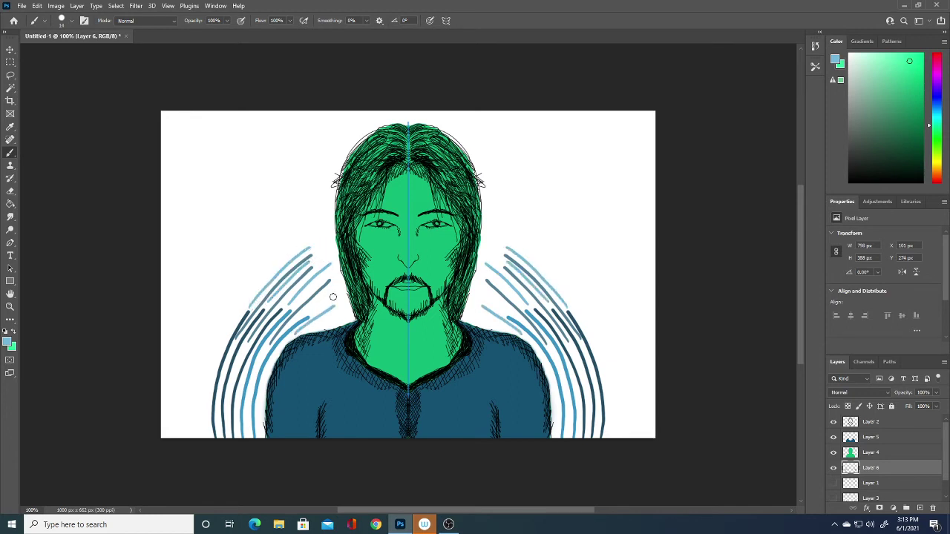
pyautogui.moveTo(233, 374); pyautogui.dragTo(224, 410)
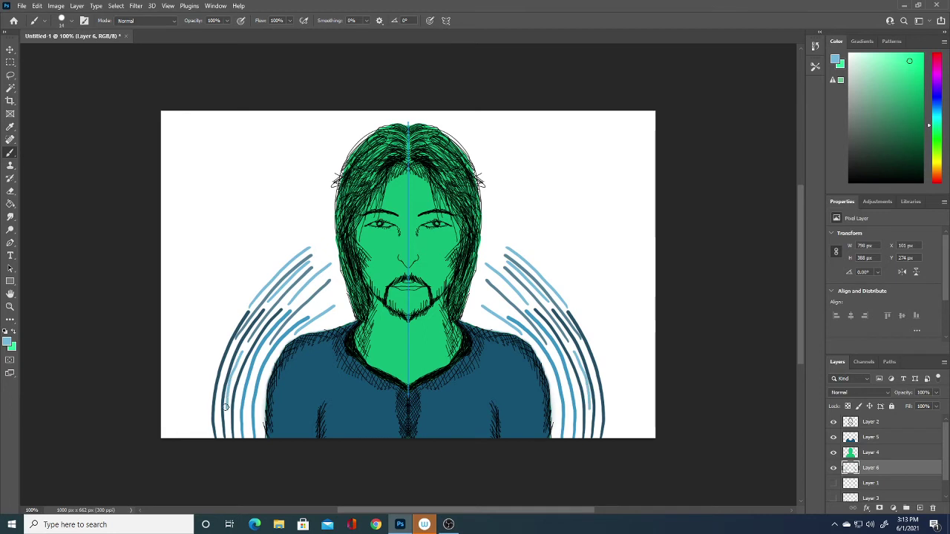
pyautogui.moveTo(467, 306); pyautogui.dragTo(497, 326)
pyautogui.moveTo(479, 285); pyautogui.dragTo(505, 300)
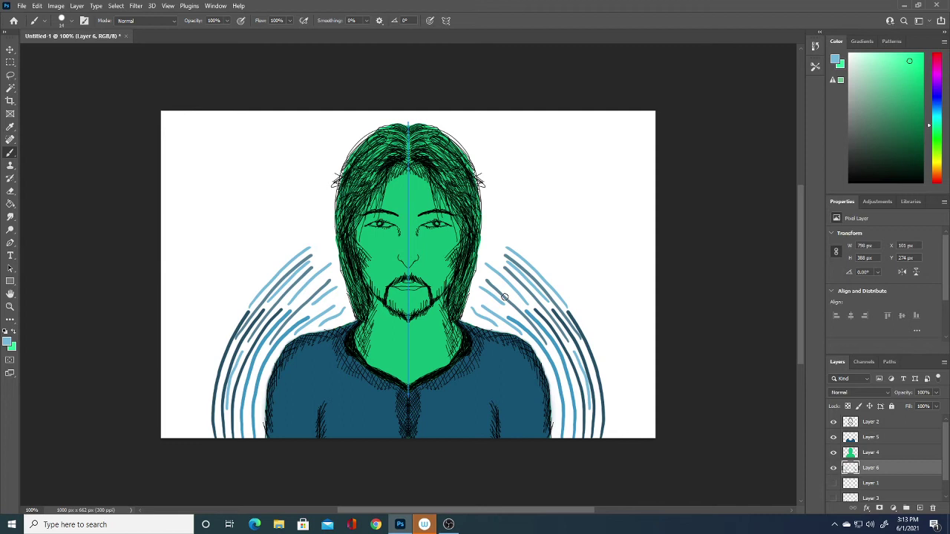
# Switch to a darker blue and paint a long mirrored arc sweeping up beside the hair
pyautogui.click(8, 342)
pyautogui.click(678, 290)
pyautogui.click(844, 244)
pyautogui.moveTo(195, 421)
pyautogui.mouseDown()
pyautogui.moveTo(194, 371)
pyautogui.moveTo(306, 181)
pyautogui.mouseUp()
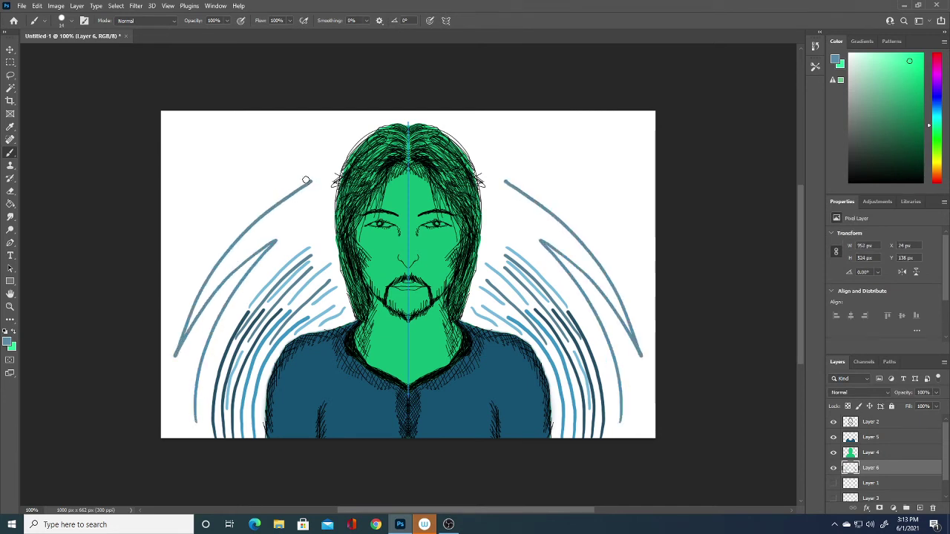
# Pick dark blue #245067 and paint mirrored strokes at the lower left and beside the hair
pyautogui.click(8, 341)
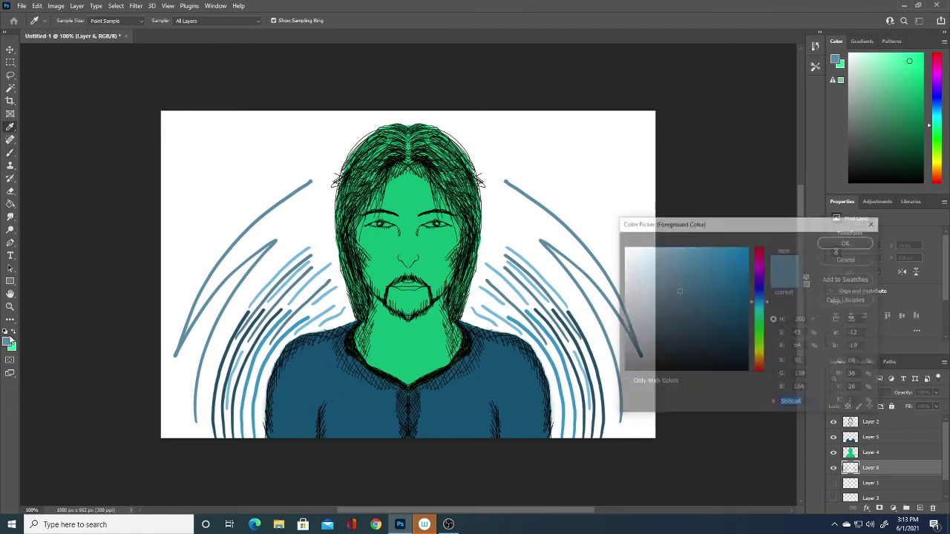
pyautogui.click(704, 321)
pyautogui.click(847, 242)
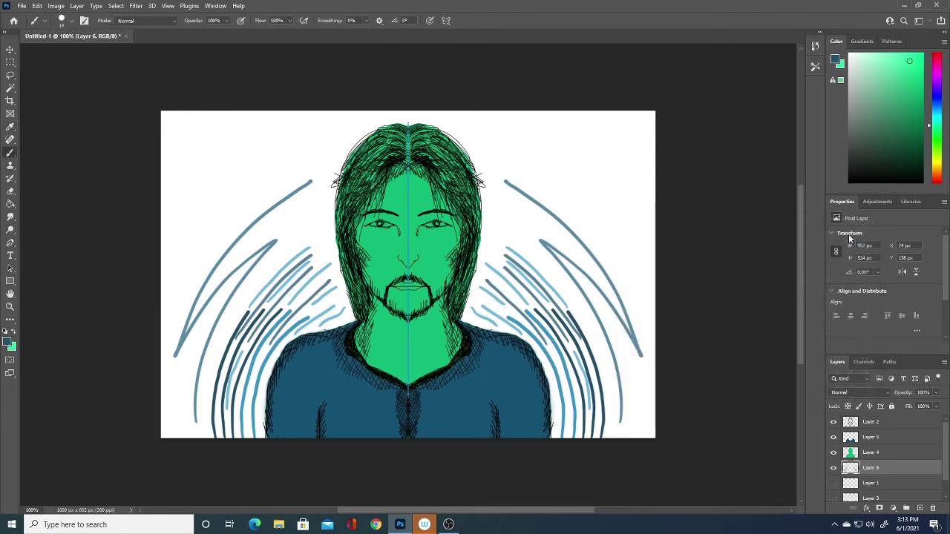
pyautogui.moveTo(213, 275); pyautogui.dragTo(306, 189)
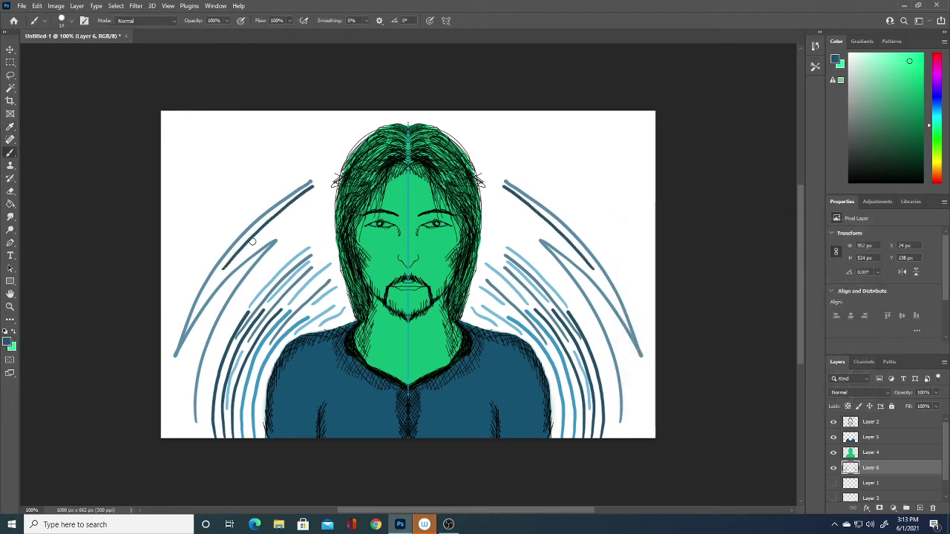
pyautogui.moveTo(226, 265); pyautogui.dragTo(307, 195)
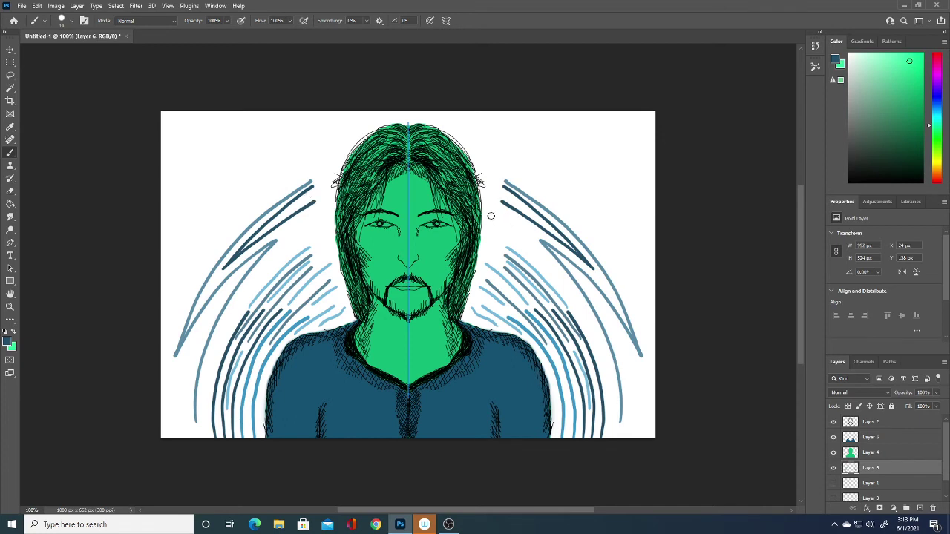
pyautogui.moveTo(491, 217)
pyautogui.mouseDown()
pyautogui.moveTo(537, 256)
pyautogui.moveTo(487, 231)
pyautogui.mouseUp()
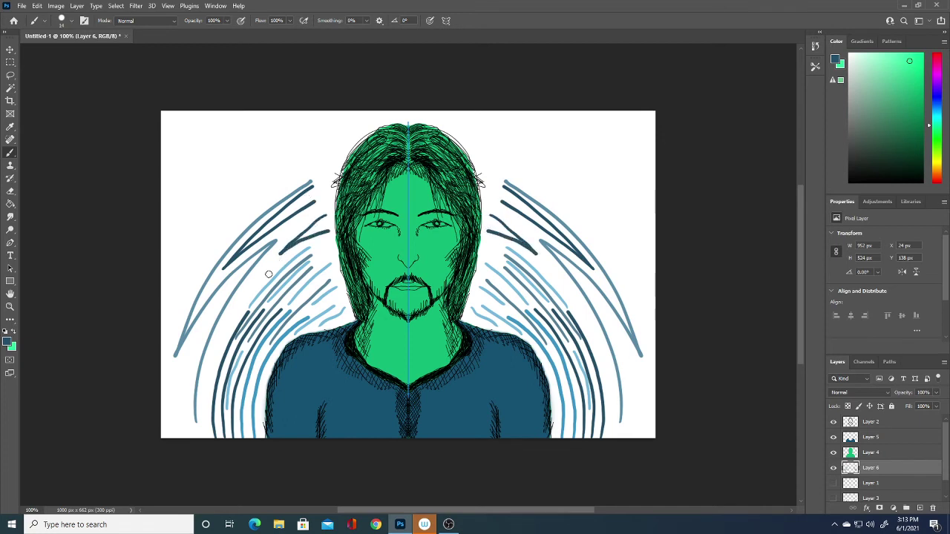
pyautogui.moveTo(202, 425)
pyautogui.mouseDown()
pyautogui.moveTo(206, 377)
pyautogui.moveTo(276, 252)
pyautogui.mouseUp()
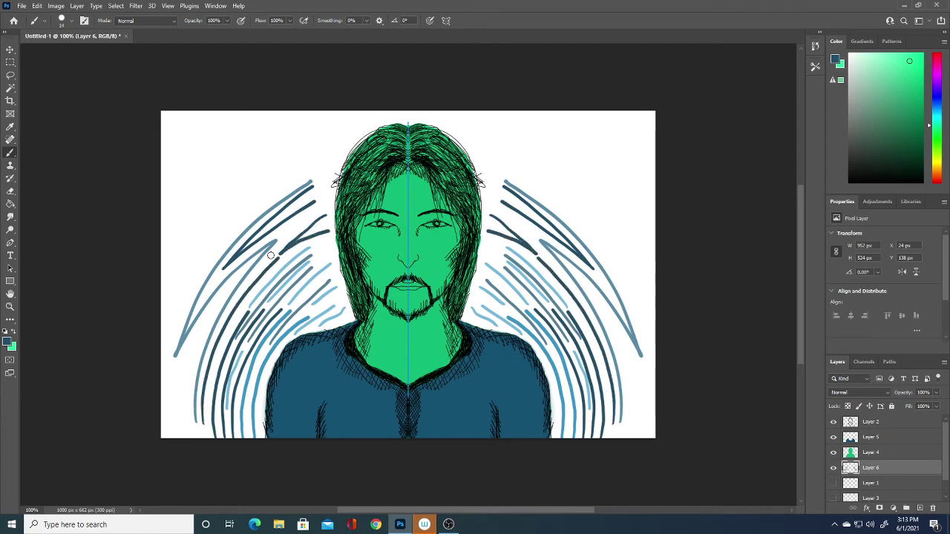
pyautogui.moveTo(171, 416); pyautogui.dragTo(226, 285)
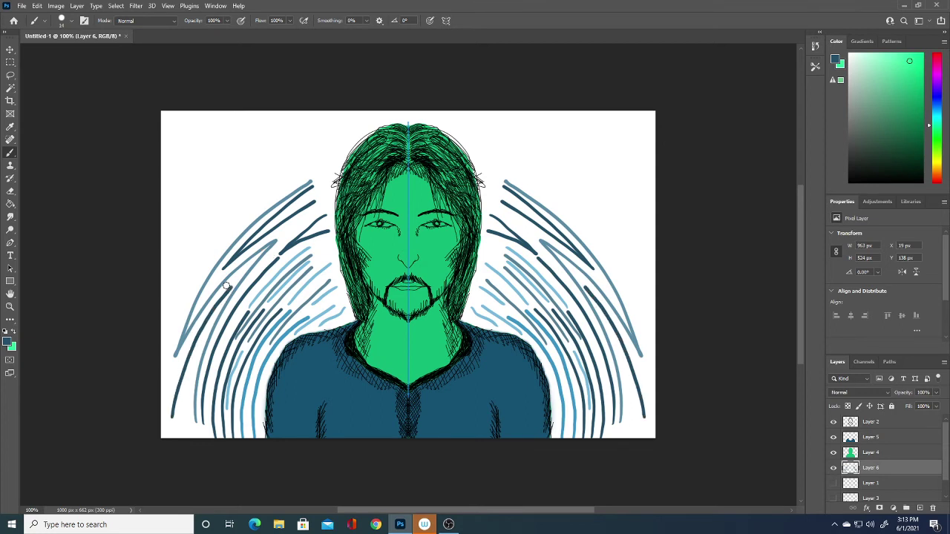
# Switch to a darker blue and paint mirrored strokes rising from the left edge
pyautogui.click(7, 341)
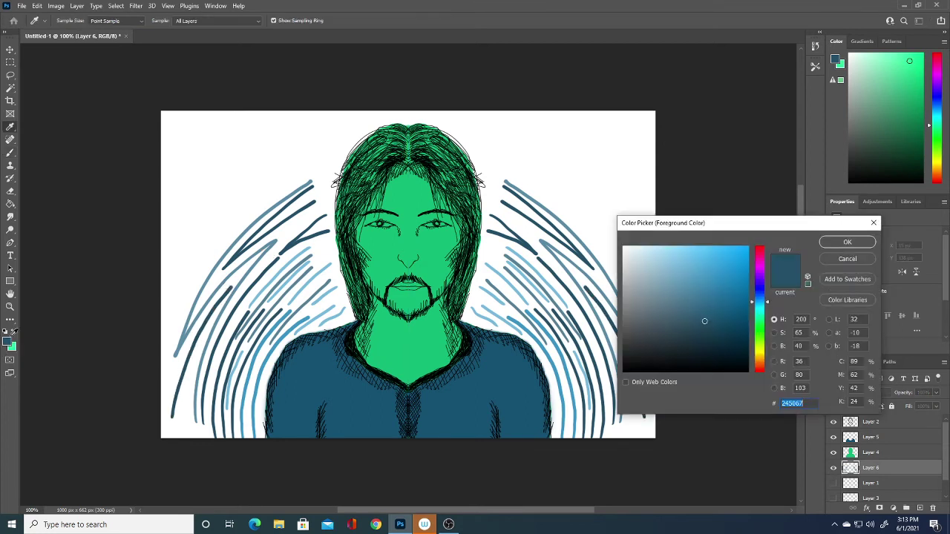
pyautogui.click(728, 346)
pyautogui.click(847, 243)
pyautogui.press('b')
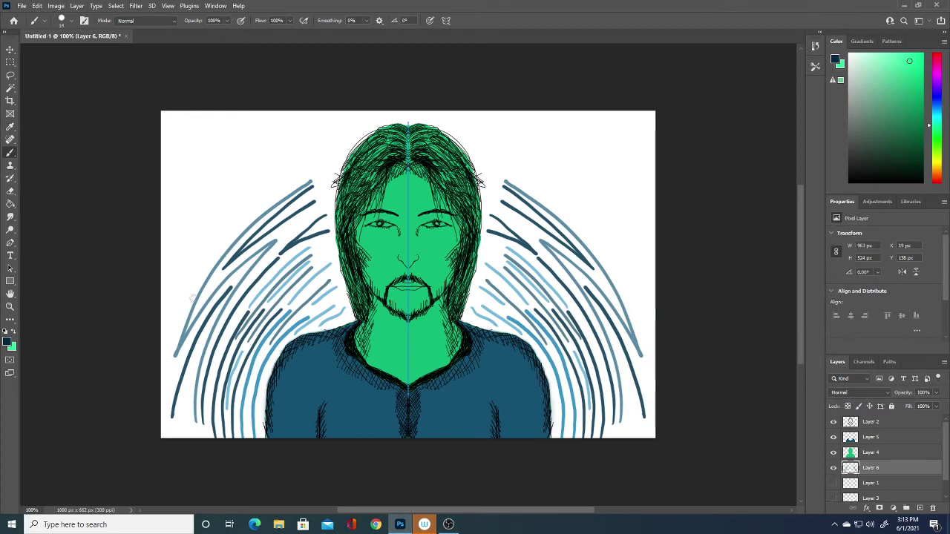
pyautogui.moveTo(171, 336); pyautogui.dragTo(259, 198)
pyautogui.moveTo(163, 314); pyautogui.dragTo(215, 208)
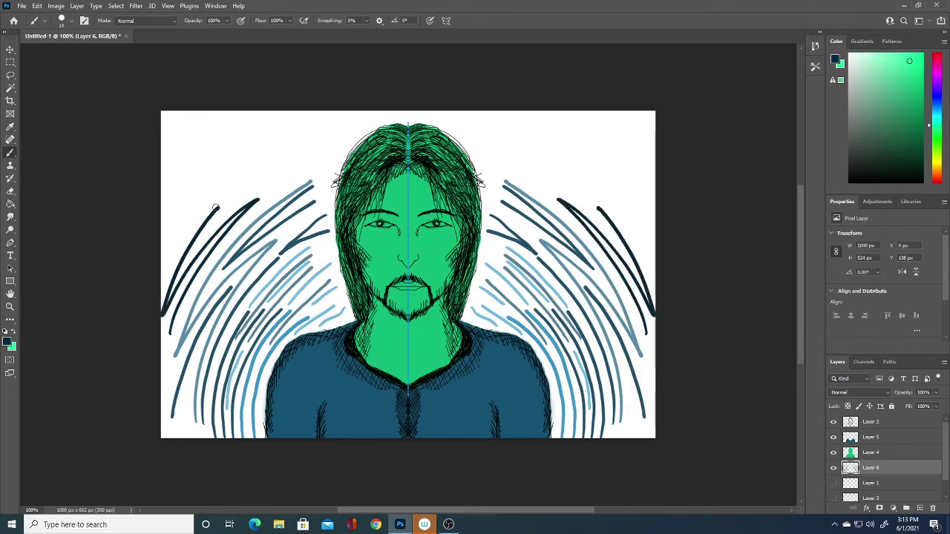
pyautogui.moveTo(162, 264); pyautogui.dragTo(198, 204)
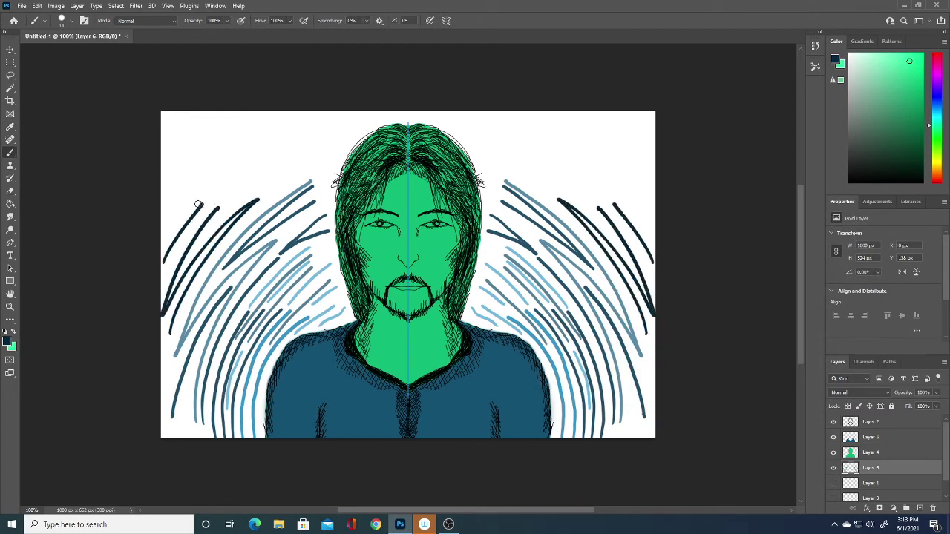
# Paint mid-blue #397594 and darker-blue mirrored strokes toward the top and upper left
pyautogui.click(6, 342)
pyautogui.click(699, 299)
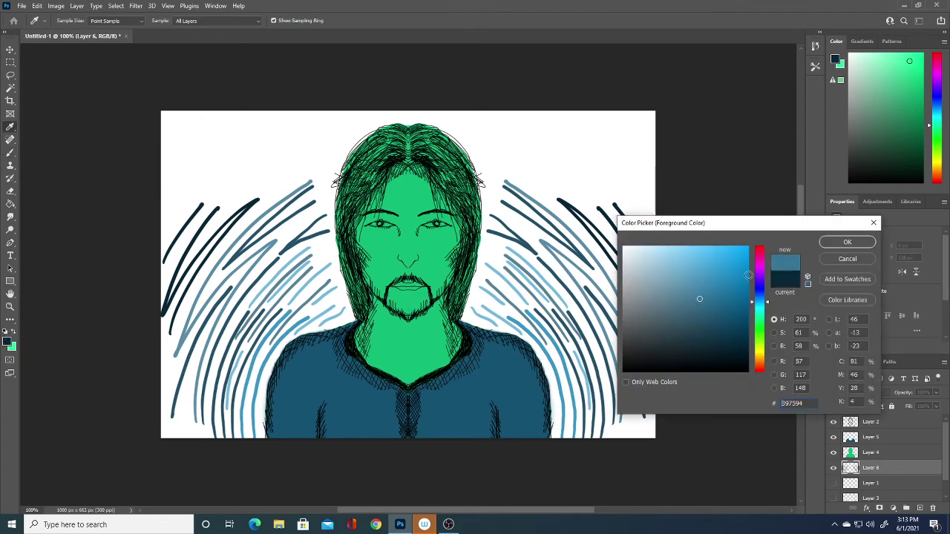
pyautogui.click(850, 242)
pyautogui.moveTo(231, 199)
pyautogui.mouseDown()
pyautogui.moveTo(263, 193)
pyautogui.moveTo(330, 147)
pyautogui.moveTo(305, 160)
pyautogui.mouseUp()
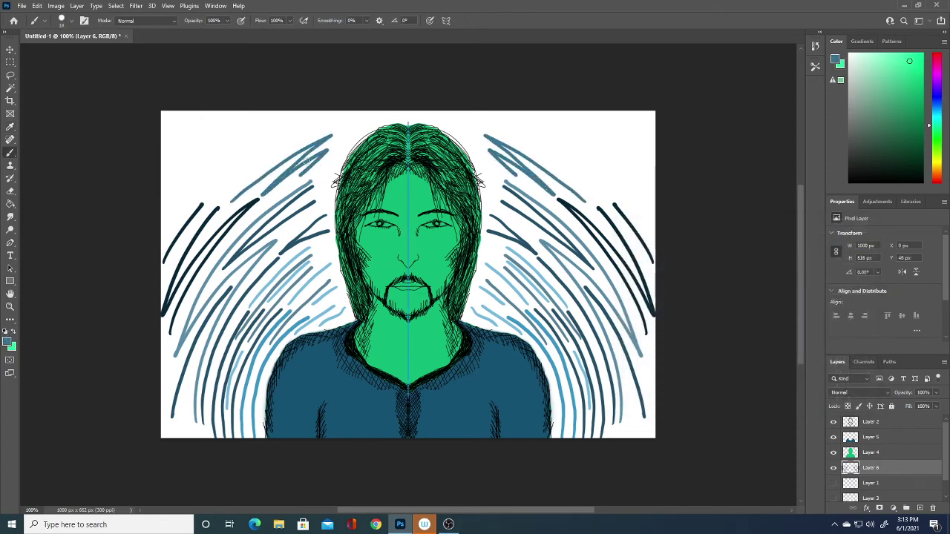
pyautogui.click(7, 342)
pyautogui.click(721, 320)
pyautogui.click(843, 236)
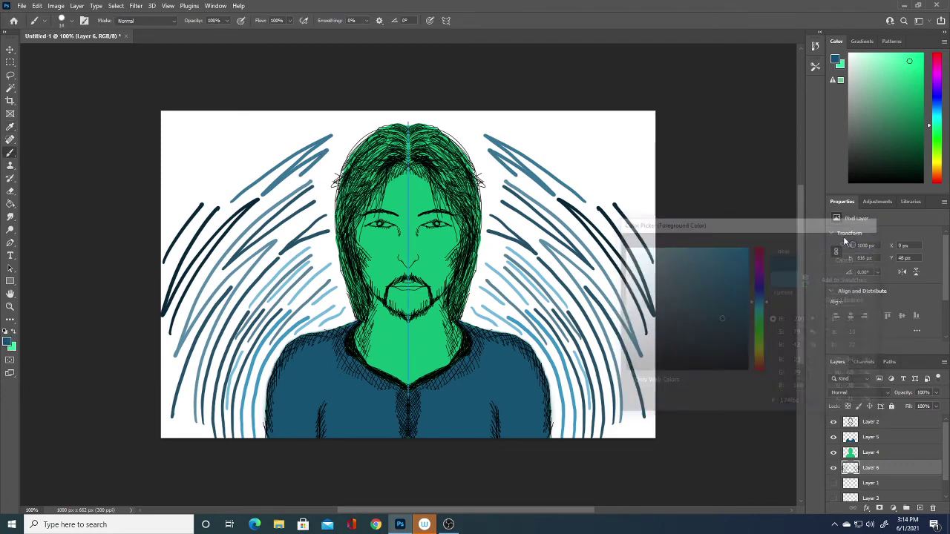
pyautogui.moveTo(213, 199); pyautogui.dragTo(312, 132)
pyautogui.moveTo(162, 221)
pyautogui.mouseDown()
pyautogui.moveTo(226, 145)
pyautogui.moveTo(167, 183)
pyautogui.mouseUp()
pyautogui.moveTo(523, 124)
pyautogui.mouseDown()
pyautogui.moveTo(559, 139)
pyautogui.moveTo(640, 144)
pyautogui.mouseUp()
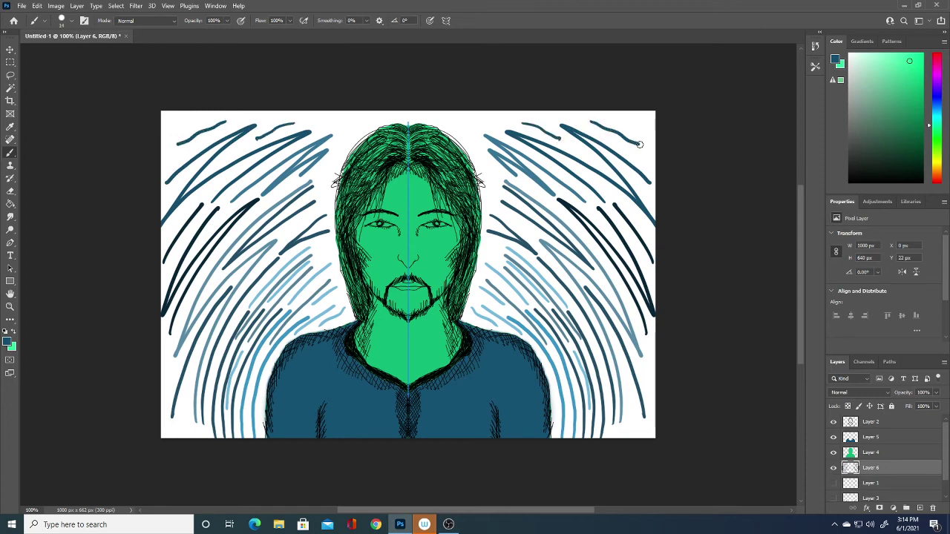
# Paint short mirrored strokes in an adjusted blue along the top edge and lower corners
pyautogui.click(9, 343)
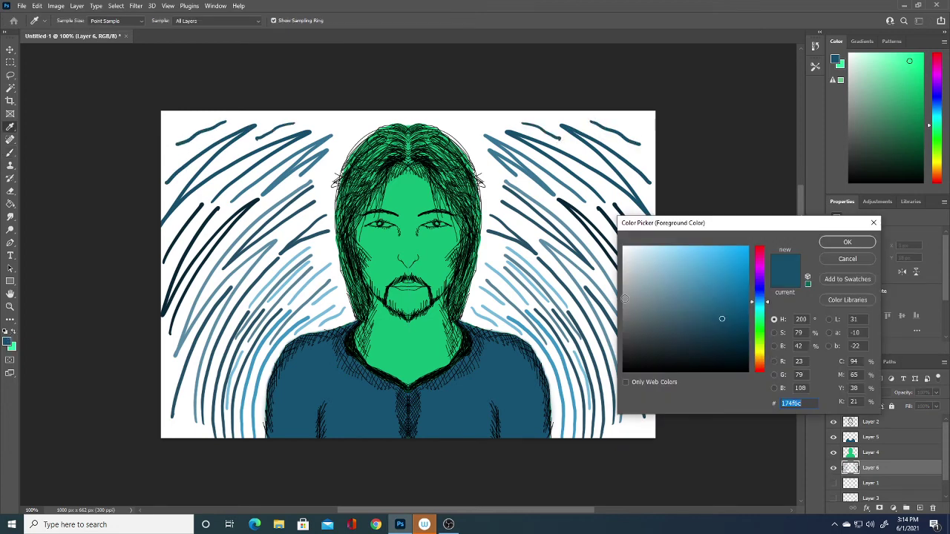
pyautogui.click(847, 242)
pyautogui.moveTo(605, 109)
pyautogui.mouseDown()
pyautogui.moveTo(653, 133)
pyautogui.moveTo(627, 106)
pyautogui.mouseUp()
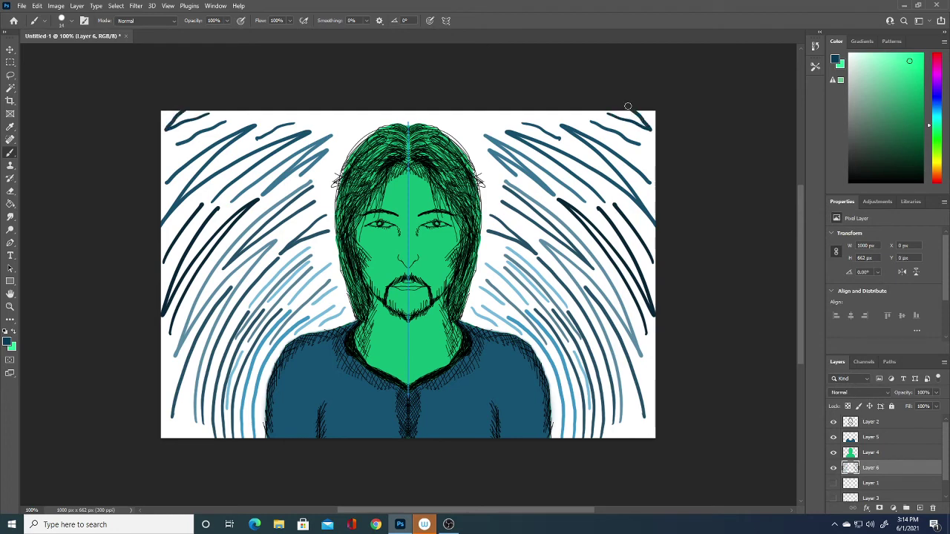
pyautogui.moveTo(430, 109)
pyautogui.mouseDown()
pyautogui.moveTo(475, 132)
pyautogui.moveTo(463, 108)
pyautogui.mouseUp()
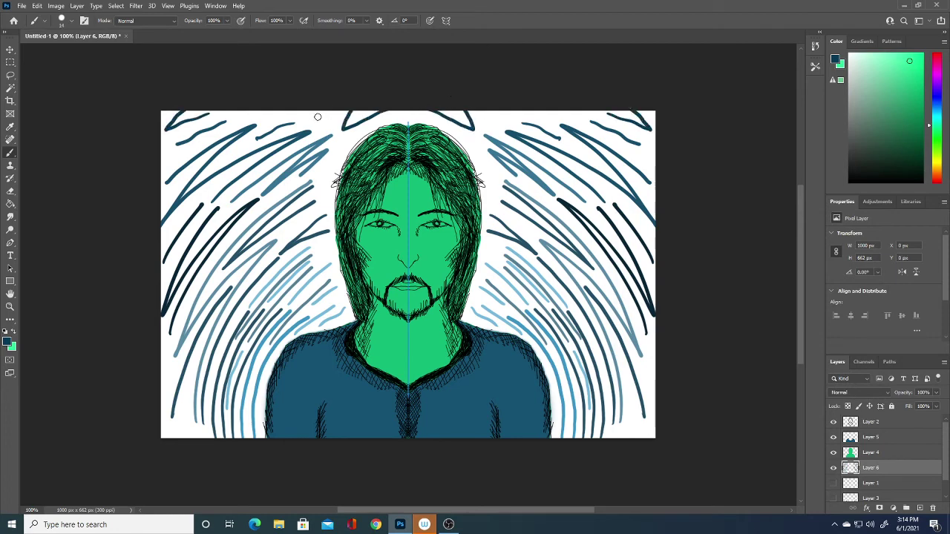
pyautogui.moveTo(266, 120); pyautogui.dragTo(288, 112)
pyautogui.moveTo(496, 111); pyautogui.dragTo(518, 131)
pyautogui.moveTo(178, 436)
pyautogui.mouseDown()
pyautogui.moveTo(187, 386)
pyautogui.moveTo(161, 394)
pyautogui.mouseUp()
pyautogui.moveTo(625, 423); pyautogui.dragTo(621, 443)
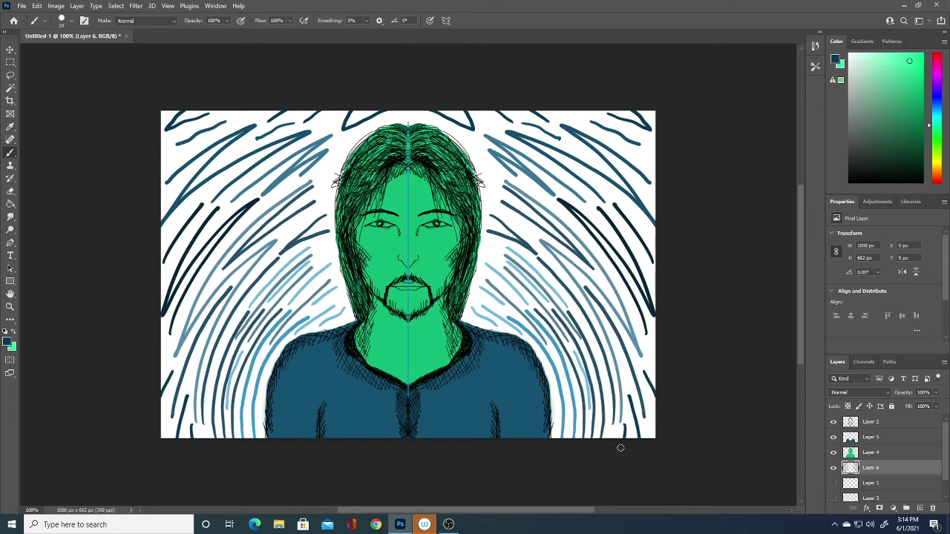
pyautogui.click(896, 484)
# On a new layer above Layer 1, fill the white background with dark navy
pyautogui.click(920, 509)
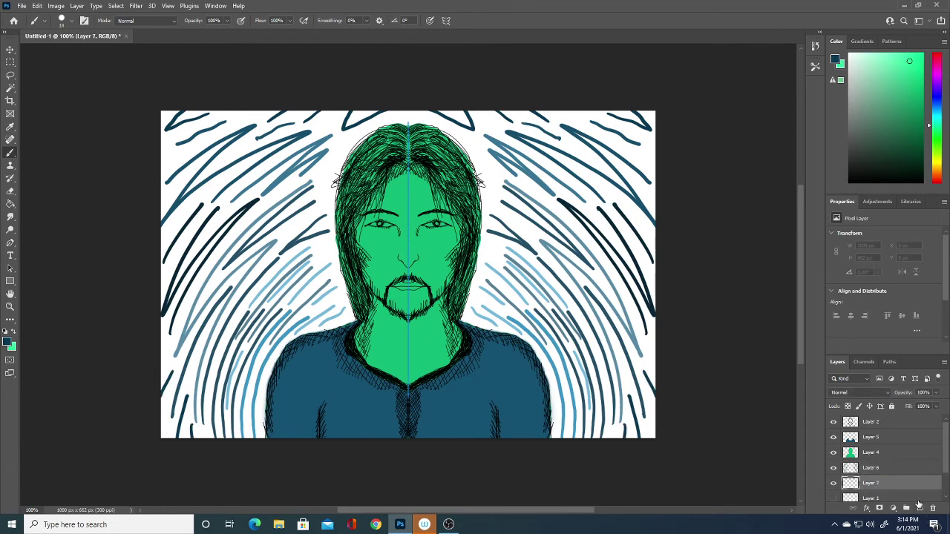
pyautogui.click(9, 343)
pyautogui.click(682, 342)
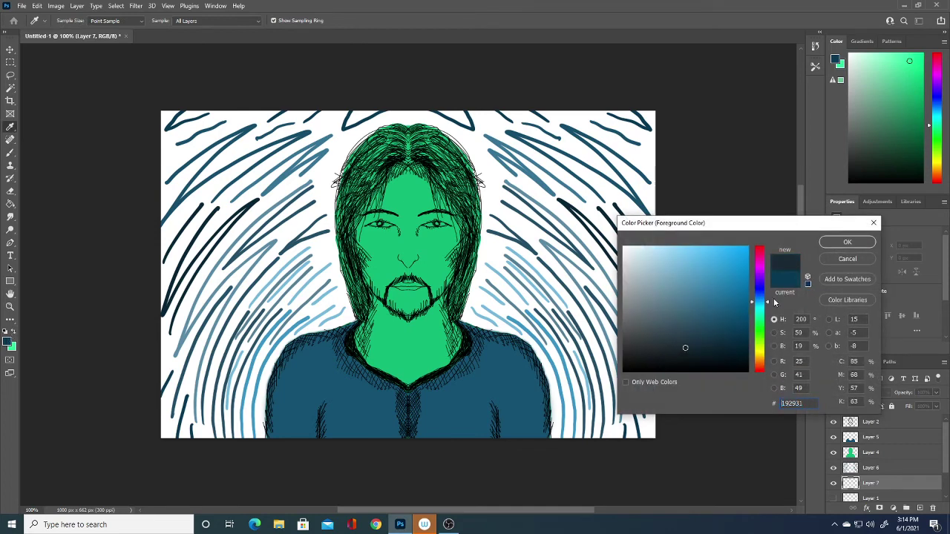
pyautogui.click(728, 310)
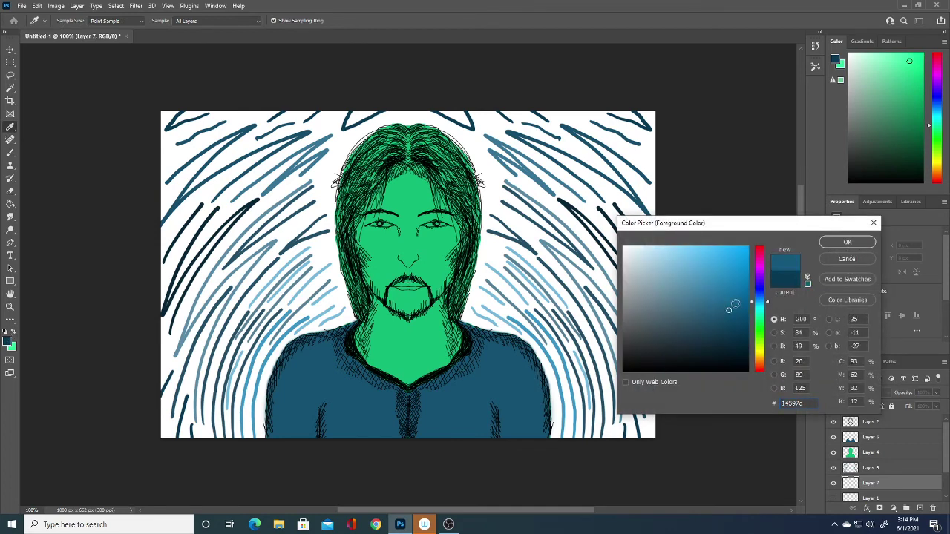
pyautogui.click(759, 294)
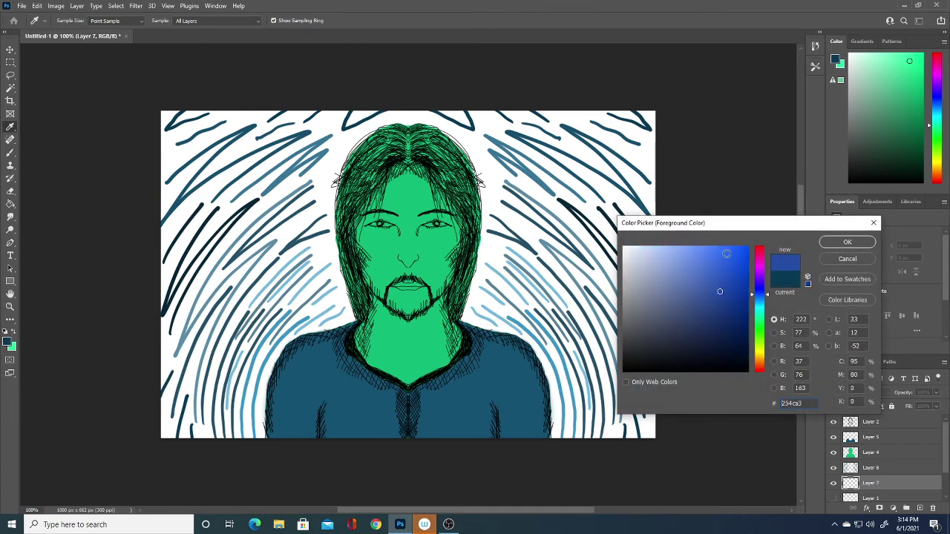
pyautogui.click(716, 262)
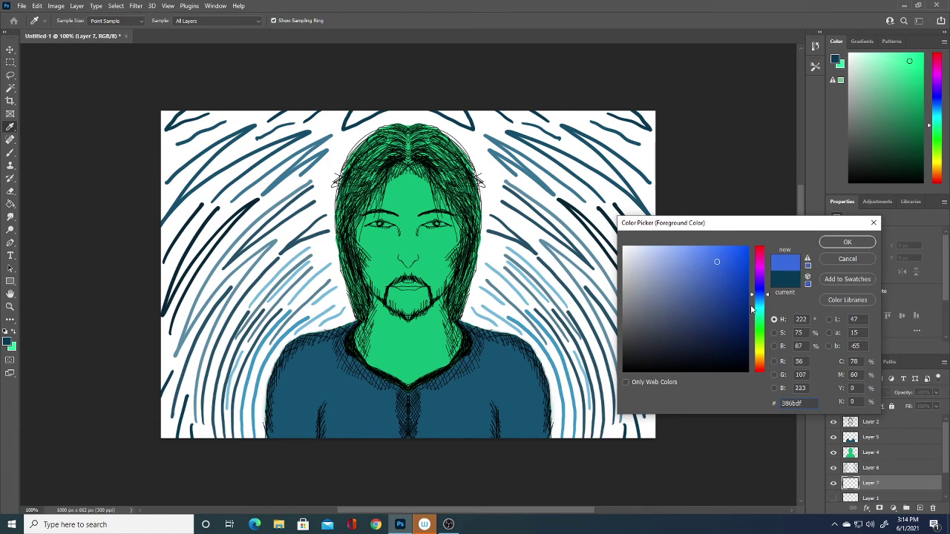
pyautogui.click(735, 324)
pyautogui.click(848, 243)
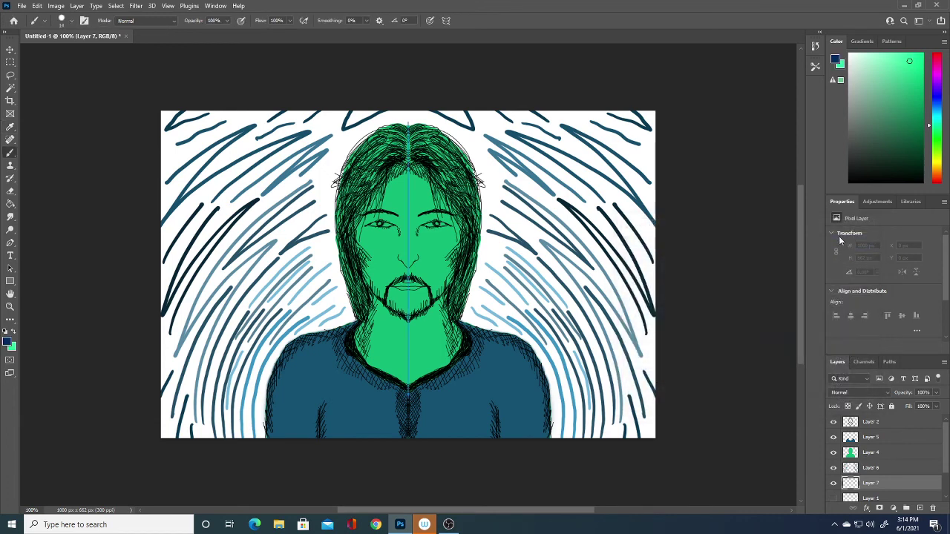
pyautogui.click(10, 204)
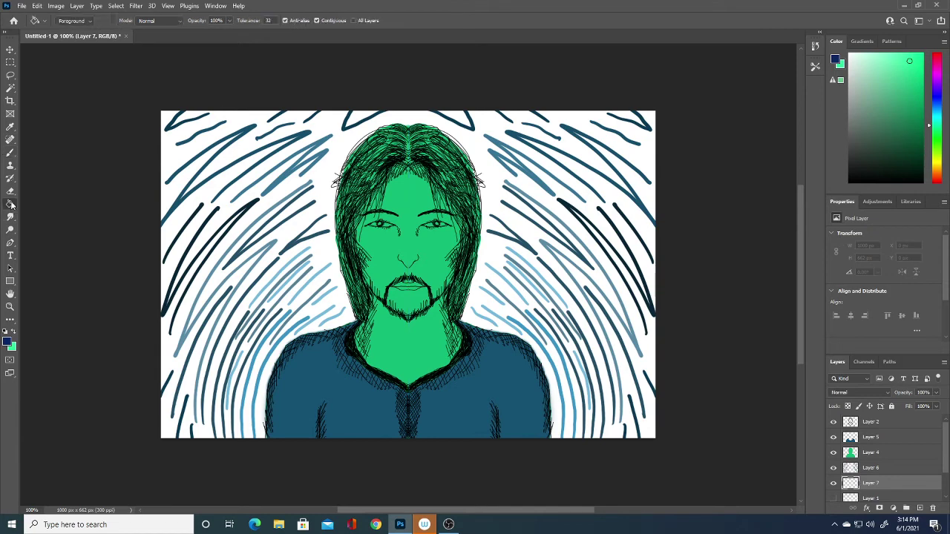
pyautogui.click(306, 260)
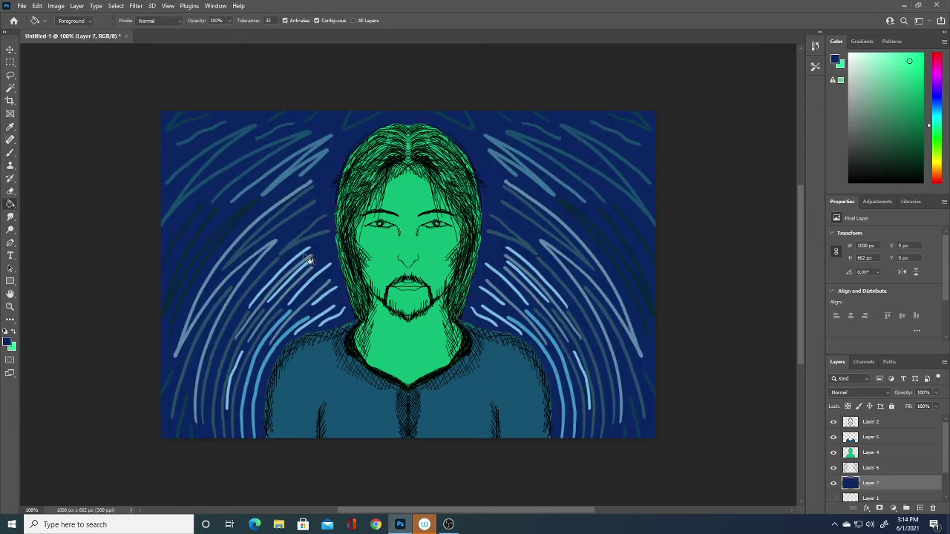
# Set the foreground colour to a pale greyish blue
pyautogui.click(7, 341)
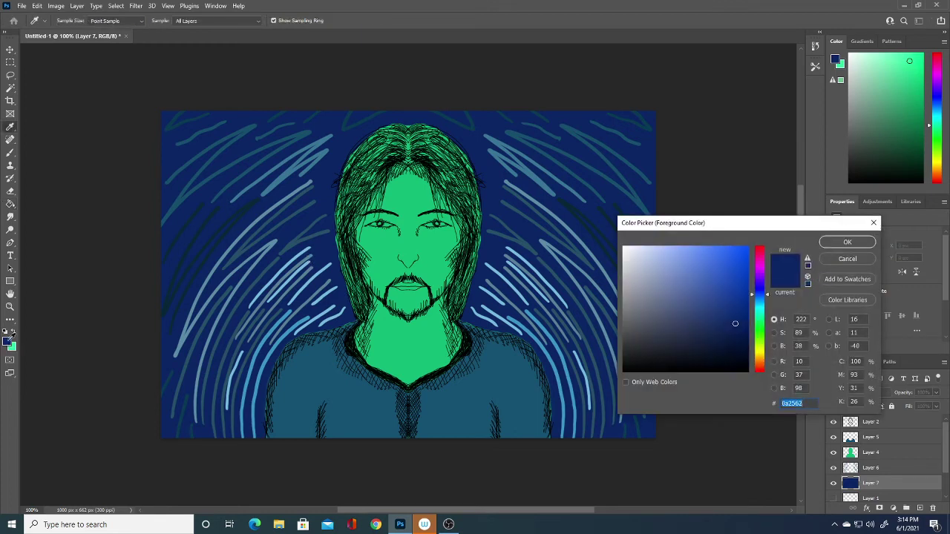
pyautogui.click(846, 243)
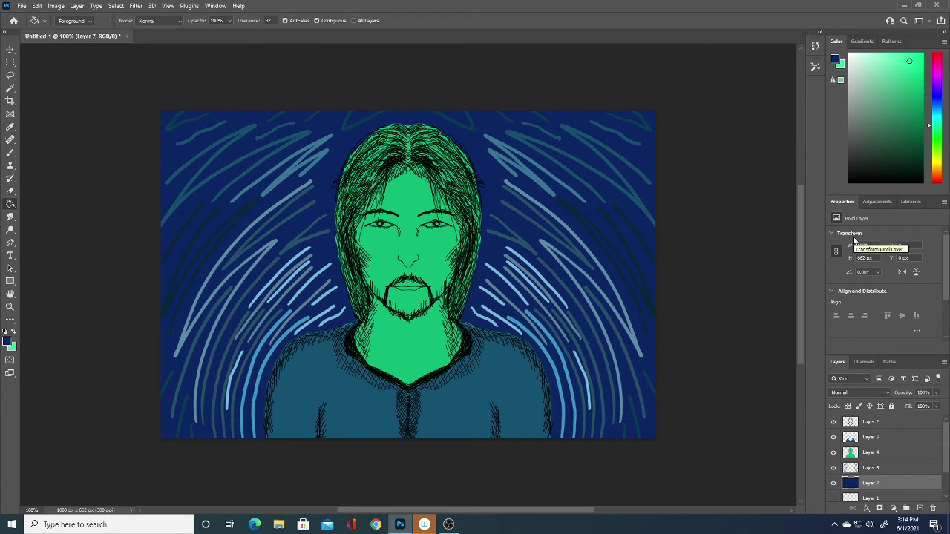
pyautogui.click(7, 342)
pyautogui.click(655, 277)
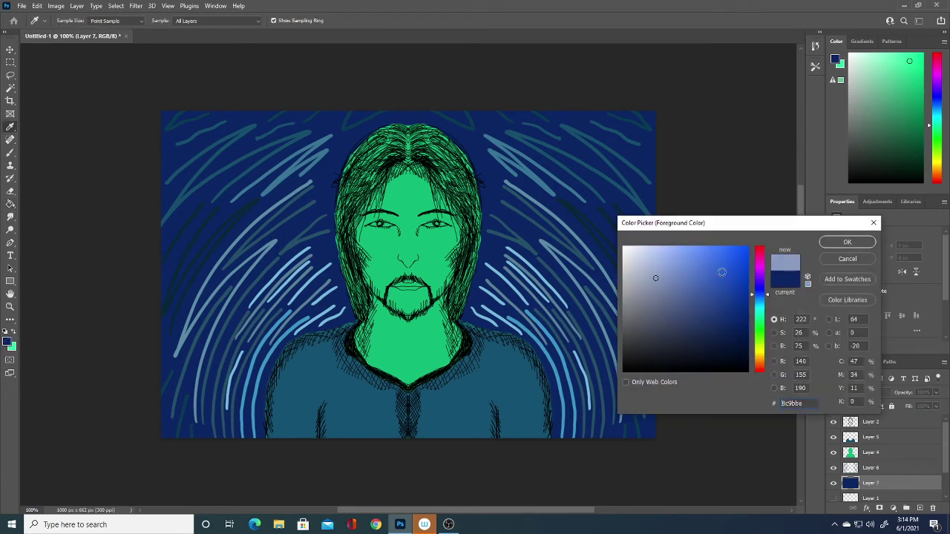
pyautogui.click(686, 306)
pyautogui.click(647, 301)
pyautogui.click(846, 242)
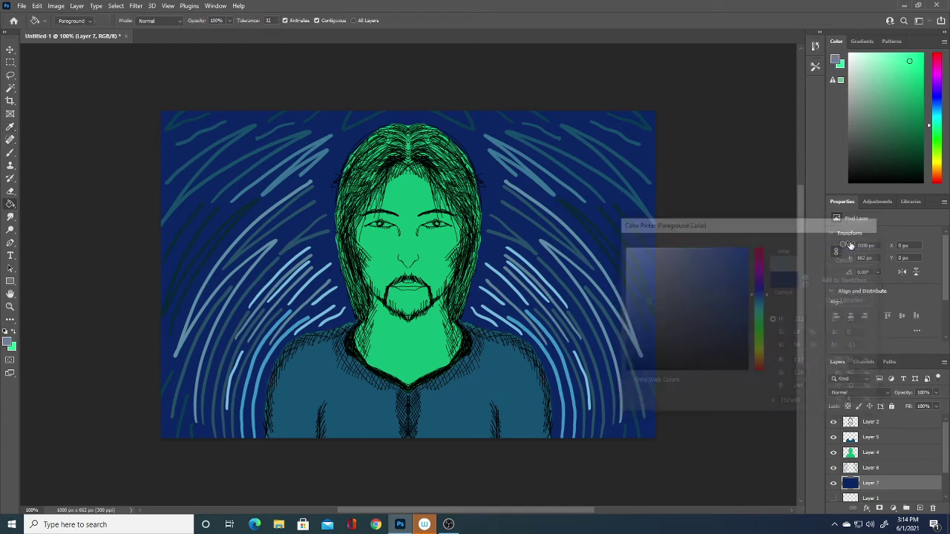
# On a new layer above Layer 6, brush pale grey-blue mirrored streaks along the left edge and top
pyautogui.click(907, 468)
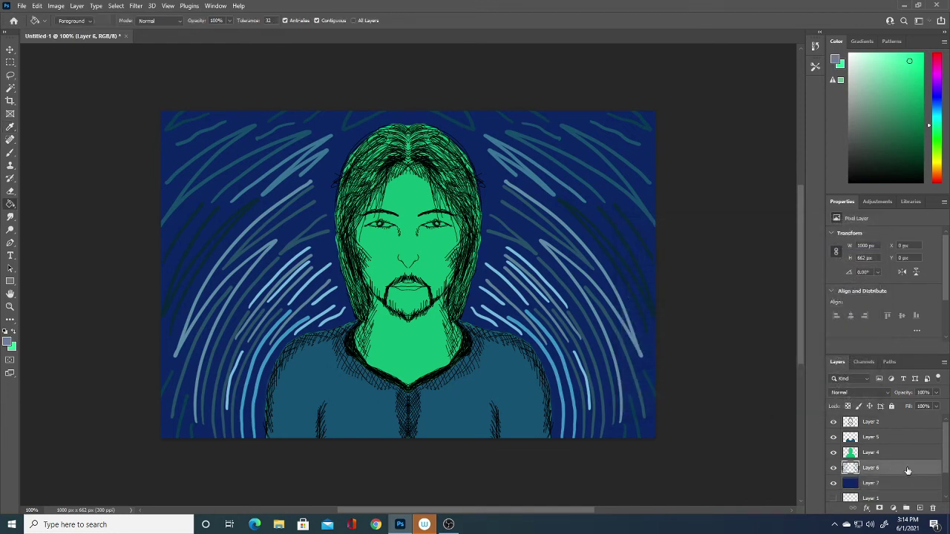
pyautogui.click(919, 507)
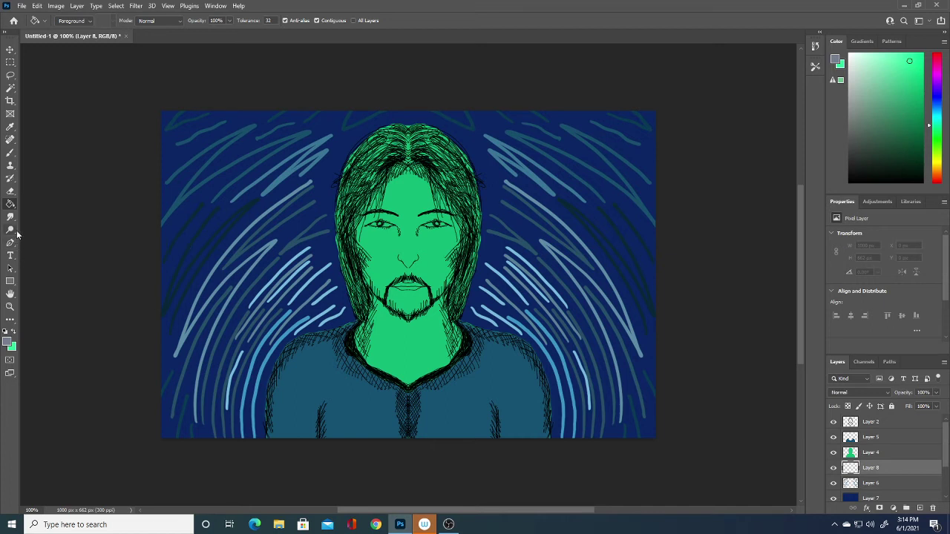
pyautogui.click(10, 153)
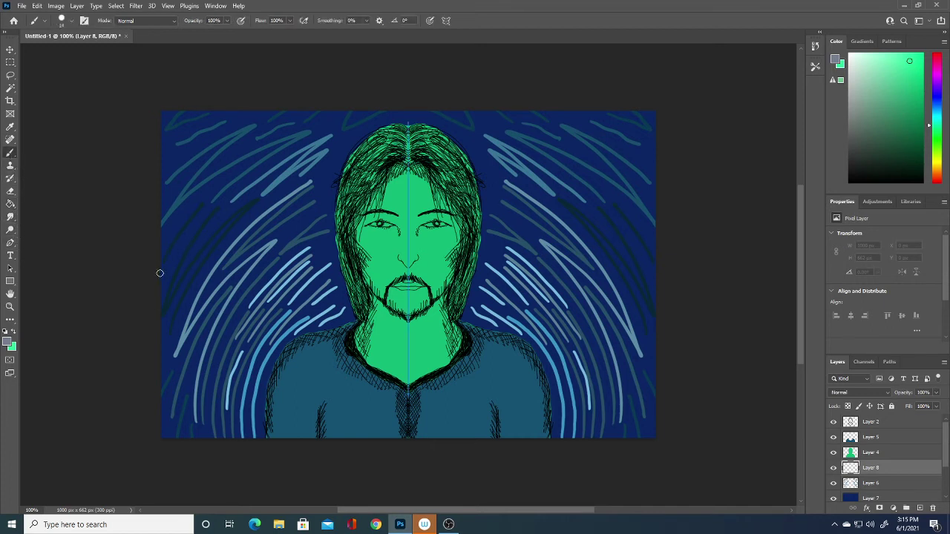
pyautogui.moveTo(165, 267); pyautogui.dragTo(200, 197)
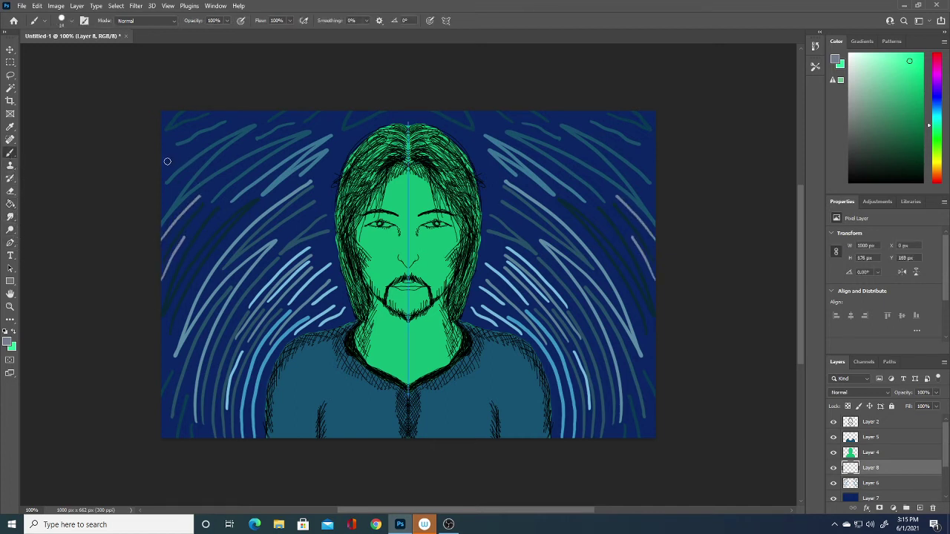
pyautogui.moveTo(163, 166); pyautogui.dragTo(212, 132)
pyautogui.moveTo(577, 120); pyautogui.dragTo(556, 112)
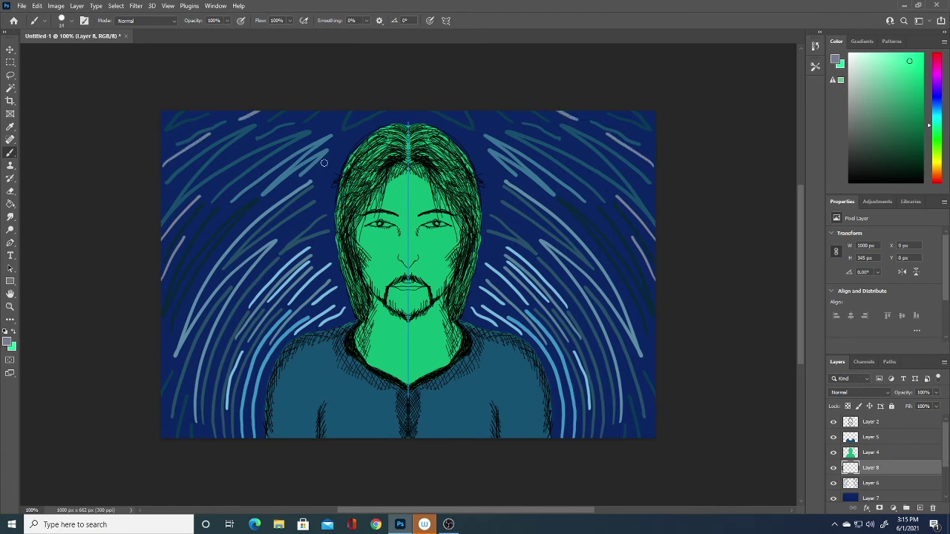
pyautogui.click(8, 342)
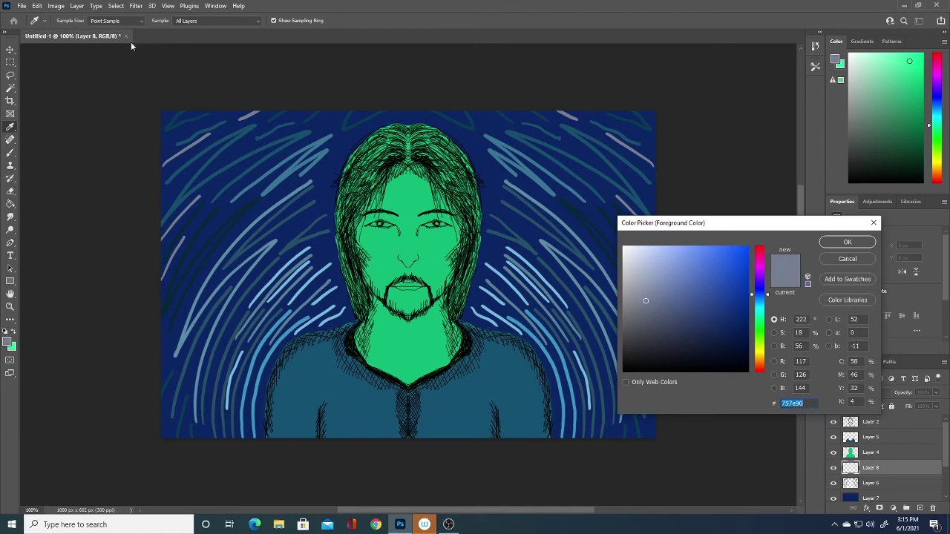
# On a new layer, dab white mirrored star dots along the bottom and left sky
pyautogui.click(842, 242)
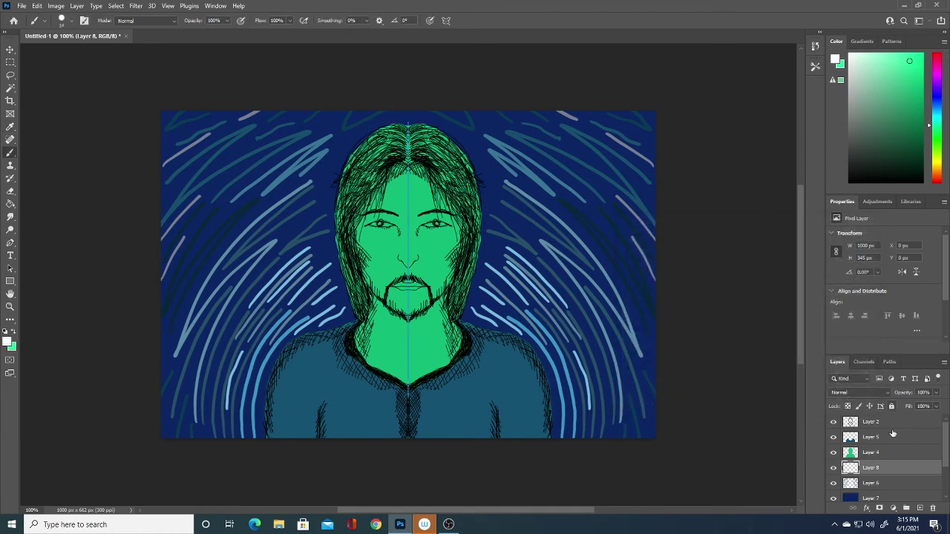
pyautogui.click(918, 508)
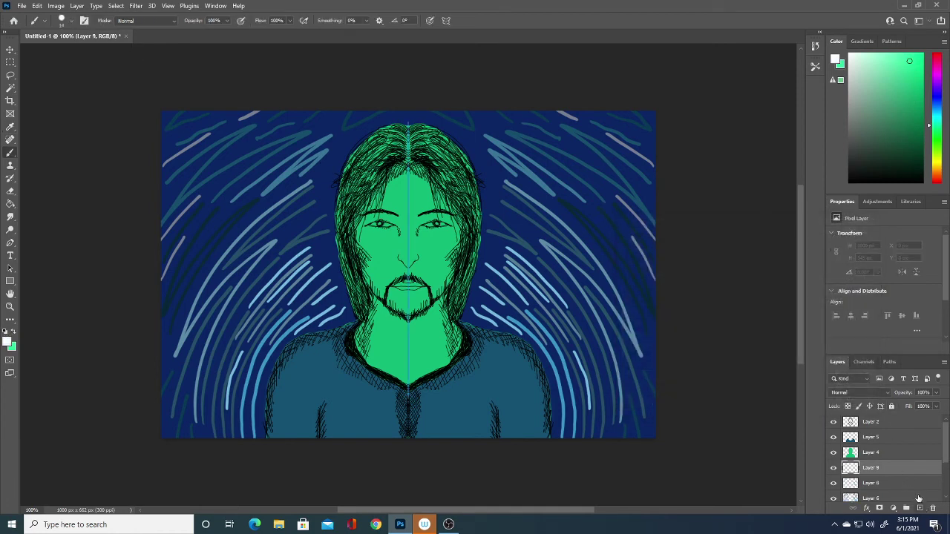
pyautogui.keyDown('shift'); pyautogui.click(204, 433); pyautogui.keyUp('shift')
pyautogui.keyDown('shift'); pyautogui.click(168, 433); pyautogui.keyUp('shift')
pyautogui.click(172, 361)
pyautogui.click(168, 351)
pyautogui.click(174, 328)
pyautogui.click(200, 271)
pyautogui.click(169, 193)
pyautogui.click(226, 177)
# Scatter more white mirrored star dots across the upper, right and lower sky
pyautogui.click(237, 148)
pyautogui.click(332, 158)
pyautogui.click(350, 137)
pyautogui.click(491, 194)
pyautogui.click(514, 223)
pyautogui.click(485, 117)
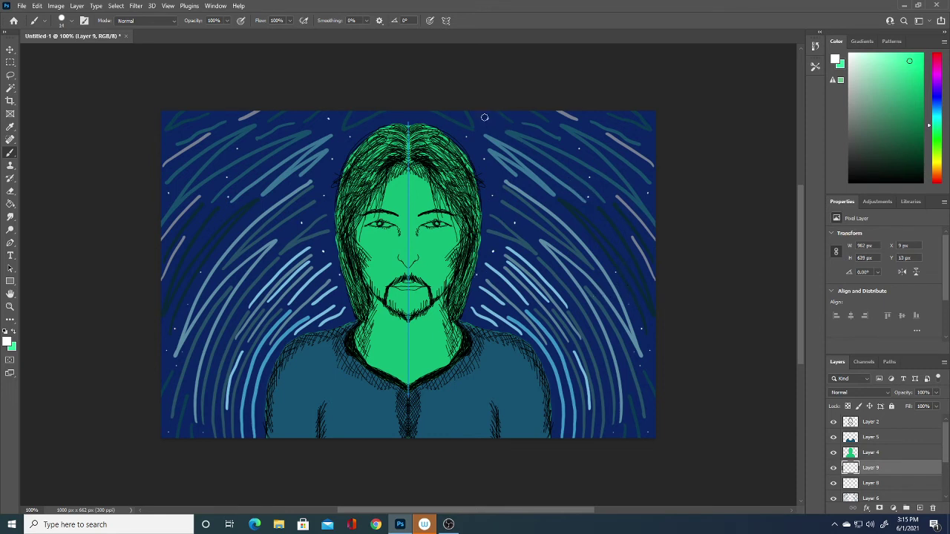
pyautogui.click(413, 118)
pyautogui.click(168, 391)
pyautogui.click(166, 149)
pyautogui.click(224, 113)
pyautogui.click(165, 116)
pyautogui.click(245, 420)
pyautogui.click(628, 432)
pyautogui.click(832, 453)
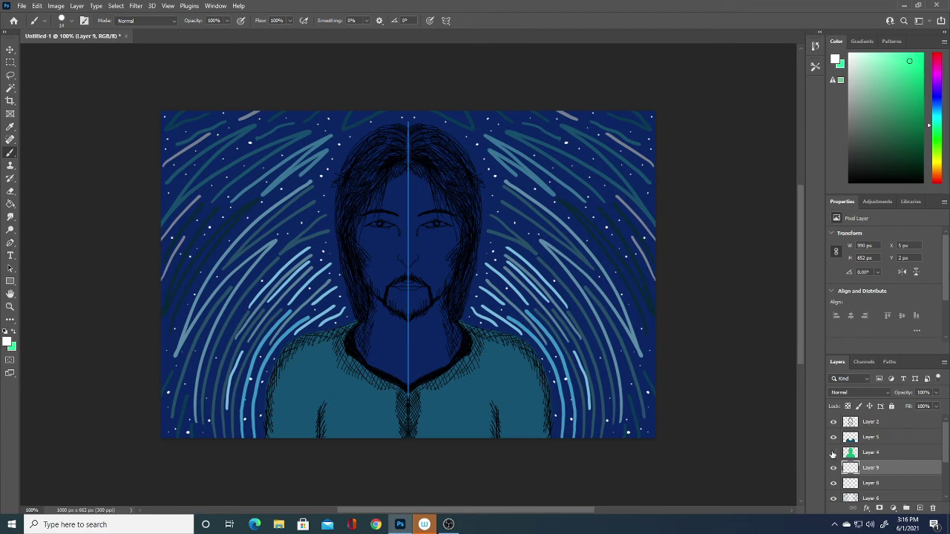
pyautogui.click(832, 452)
pyautogui.click(833, 453)
pyautogui.click(833, 453)
pyautogui.click(833, 453)
pyautogui.click(833, 452)
pyautogui.click(834, 452)
pyautogui.click(861, 452)
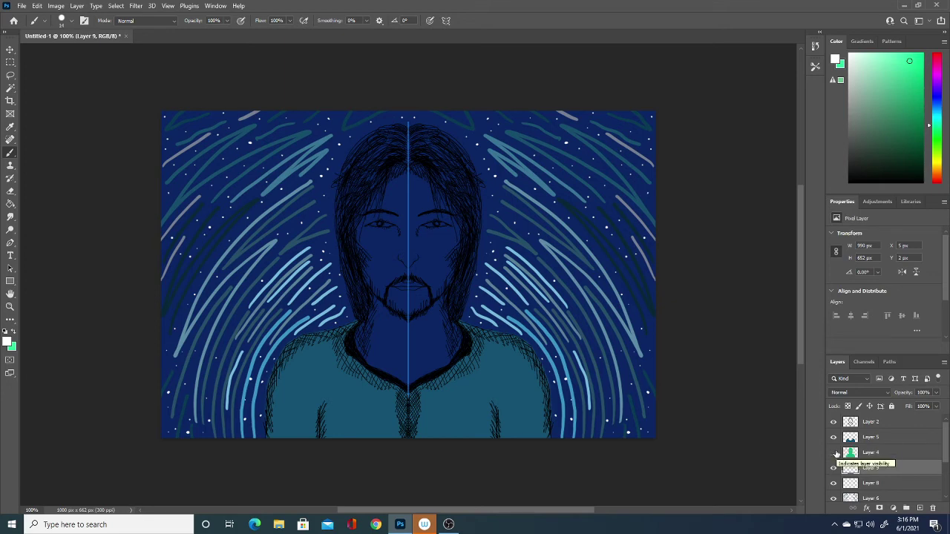
pyautogui.click(833, 453)
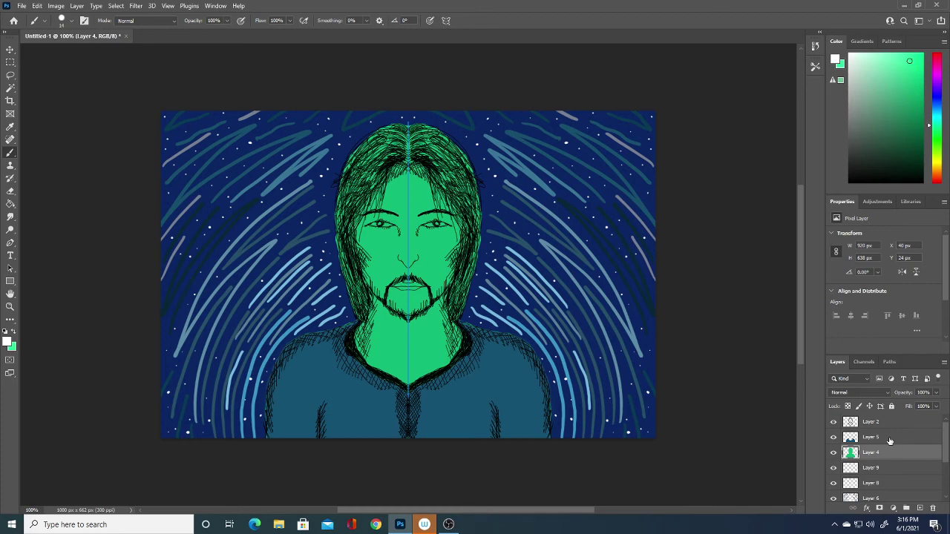
# Give Layer 4 a Color Overlay in teal-blue #397594 through Blending Options
pyautogui.rightClick(880, 455)
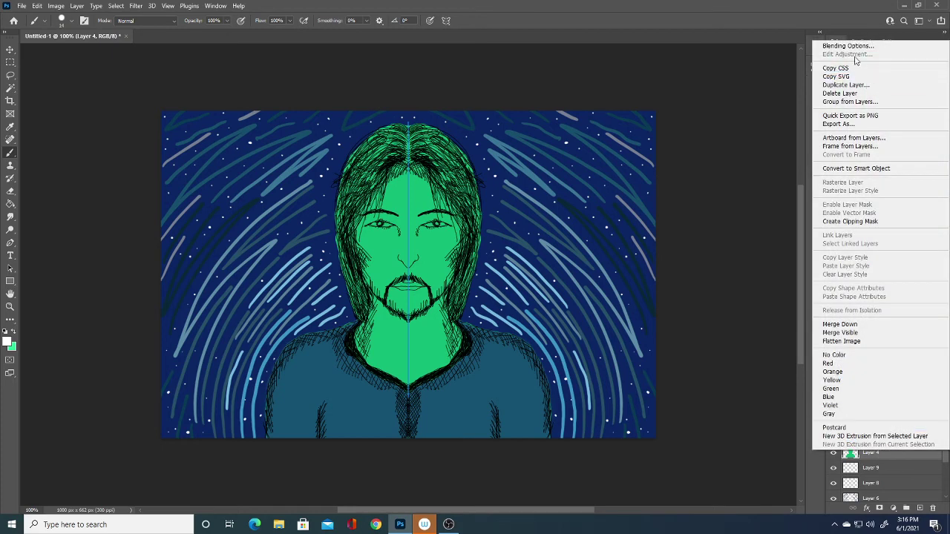
pyautogui.click(864, 47)
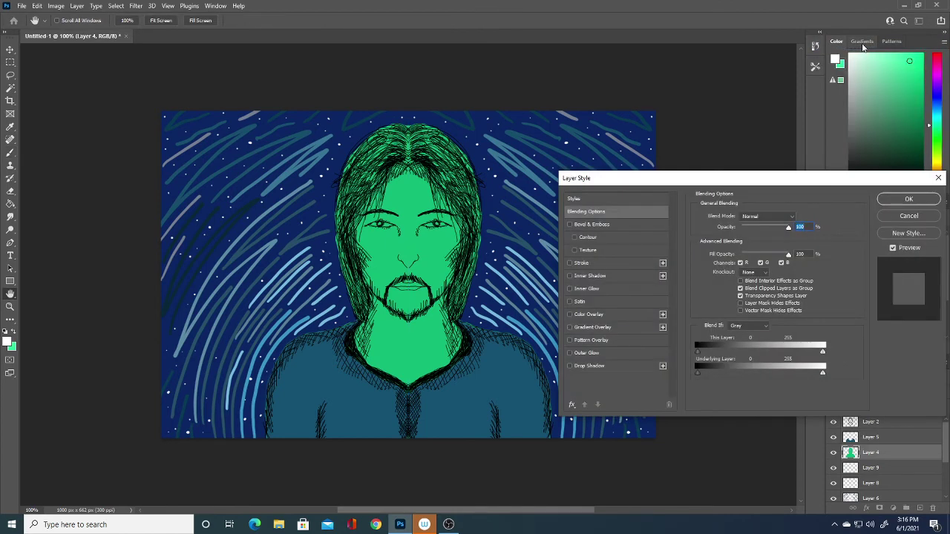
pyautogui.click(591, 314)
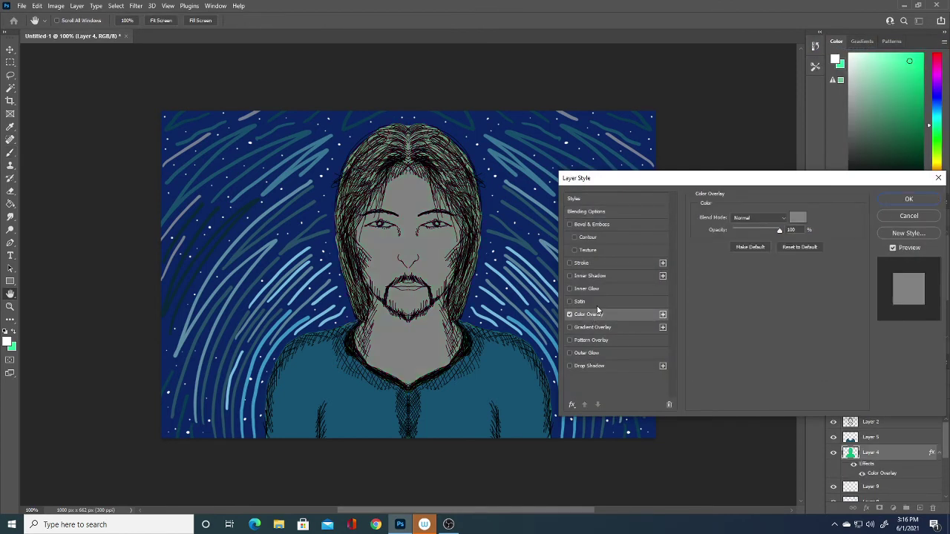
pyautogui.click(794, 218)
pyautogui.click(591, 147)
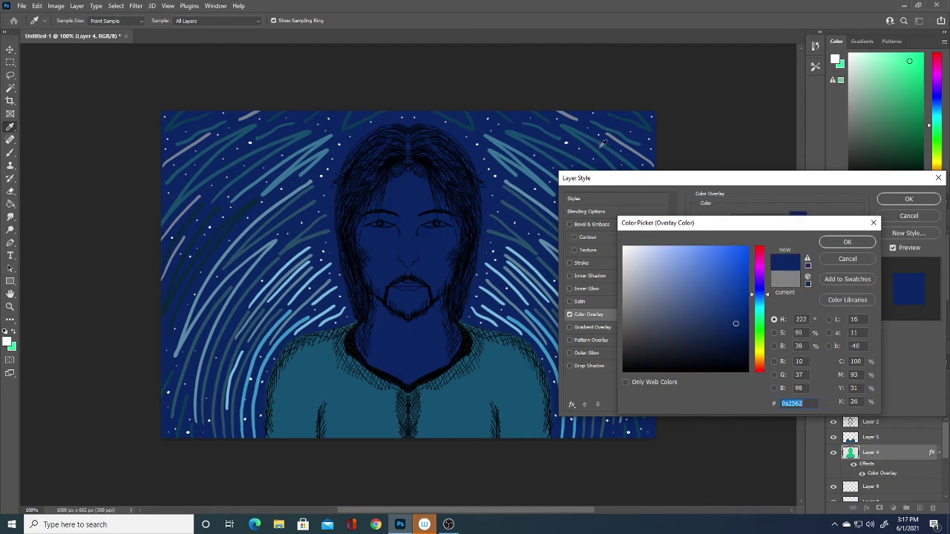
pyautogui.click(712, 299)
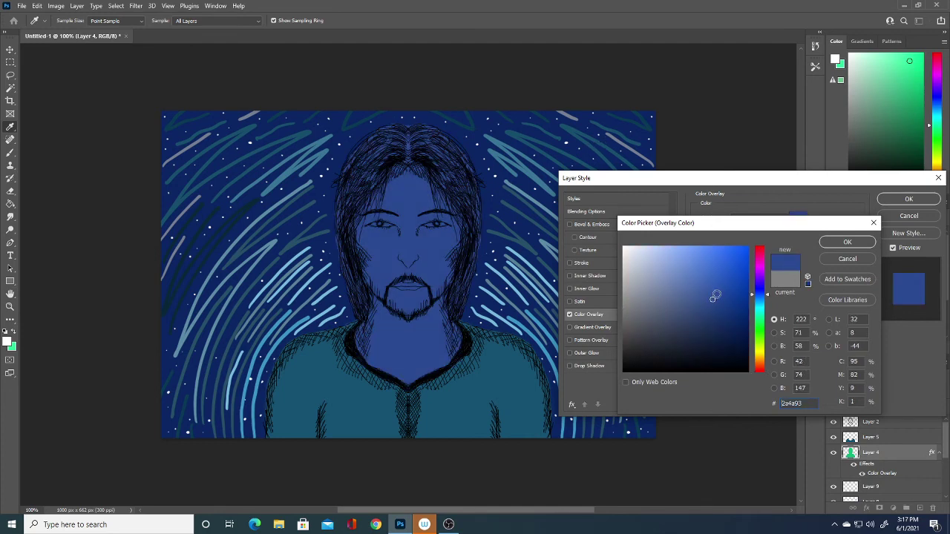
pyautogui.click(728, 278)
pyautogui.click(528, 162)
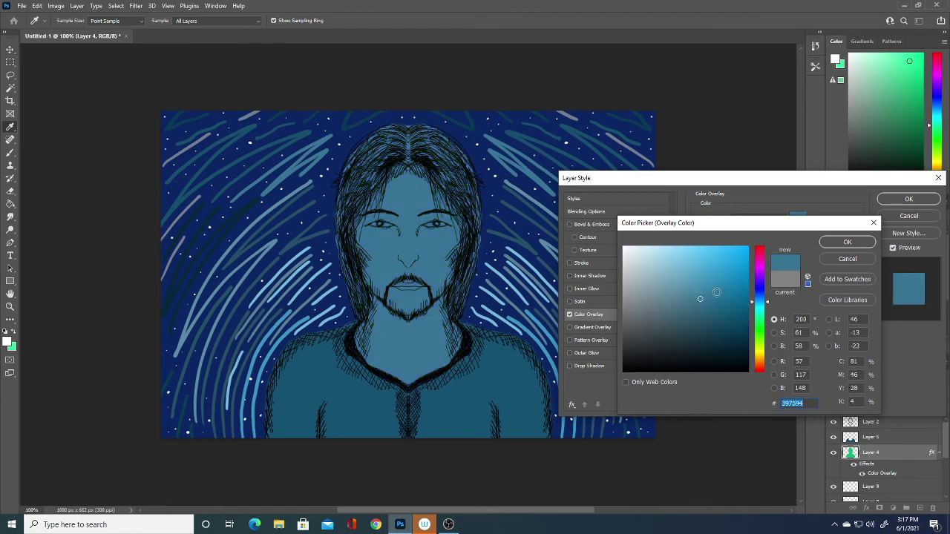
pyautogui.click(852, 242)
pyautogui.click(918, 202)
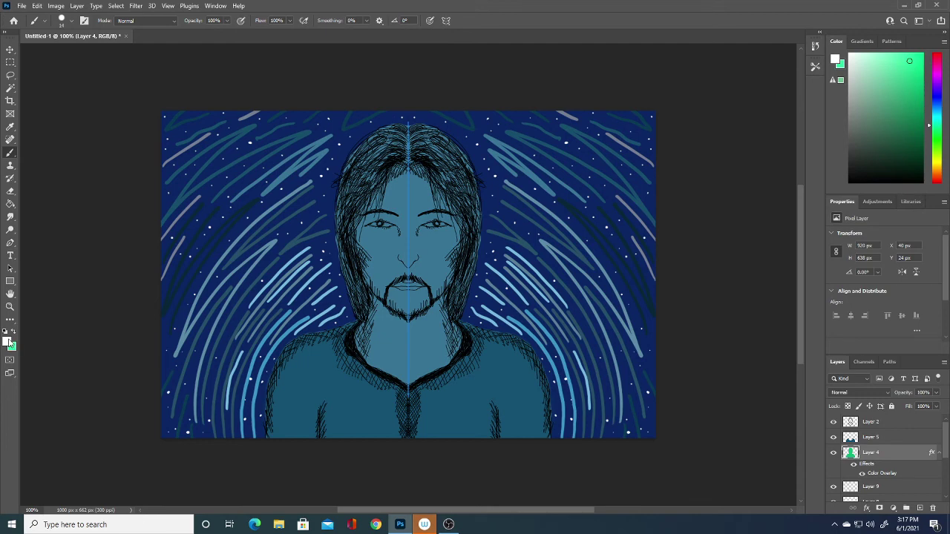
# Add a new top layer and set up a 1 px Hard Round brush
pyautogui.click(897, 424)
pyautogui.click(920, 507)
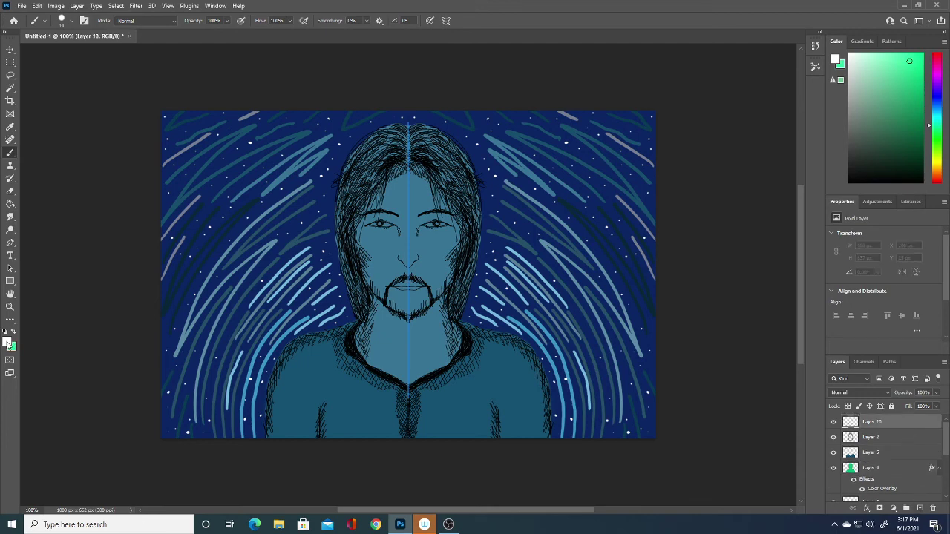
pyautogui.click(72, 21)
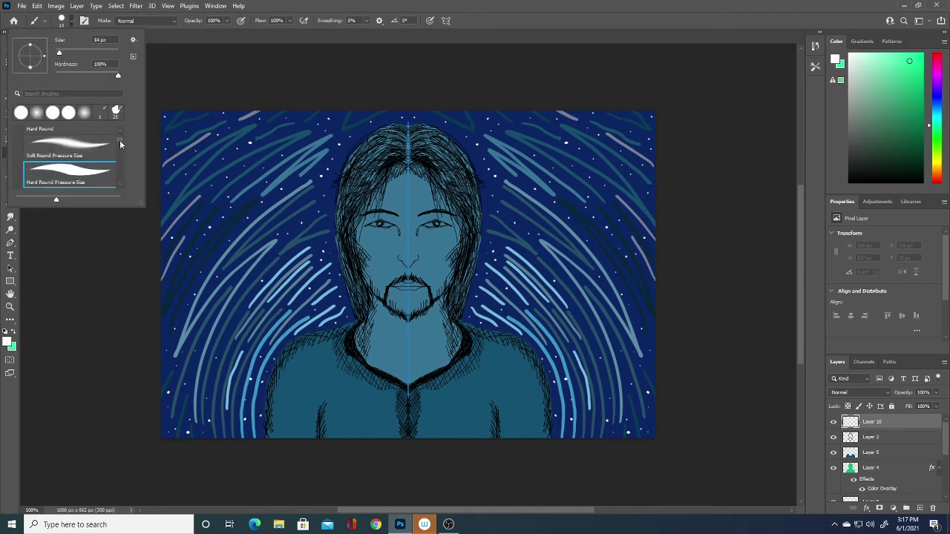
pyautogui.scroll(2, 115, 126)
pyautogui.scroll(2, 115, 126)
pyautogui.click(91, 172)
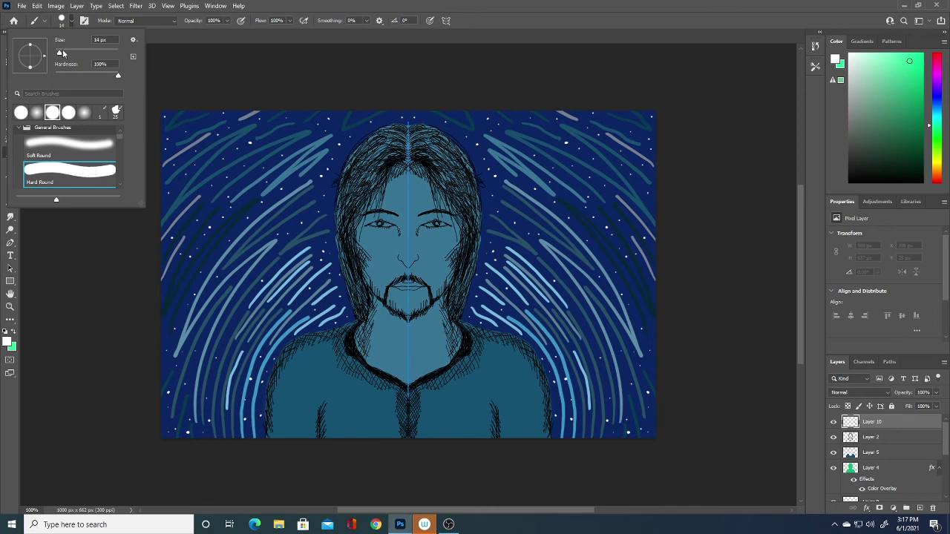
pyautogui.moveTo(60, 53); pyautogui.dragTo(57, 55)
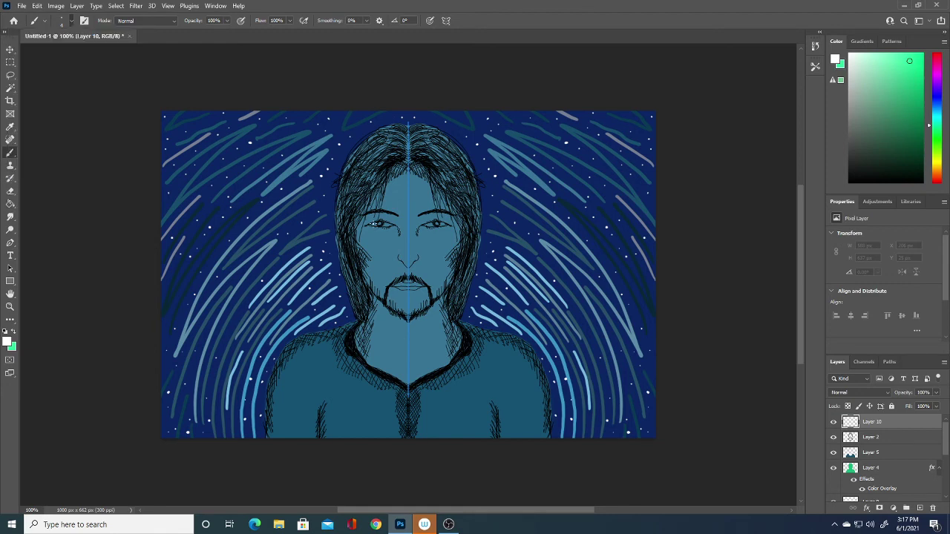
pyautogui.click(374, 224)
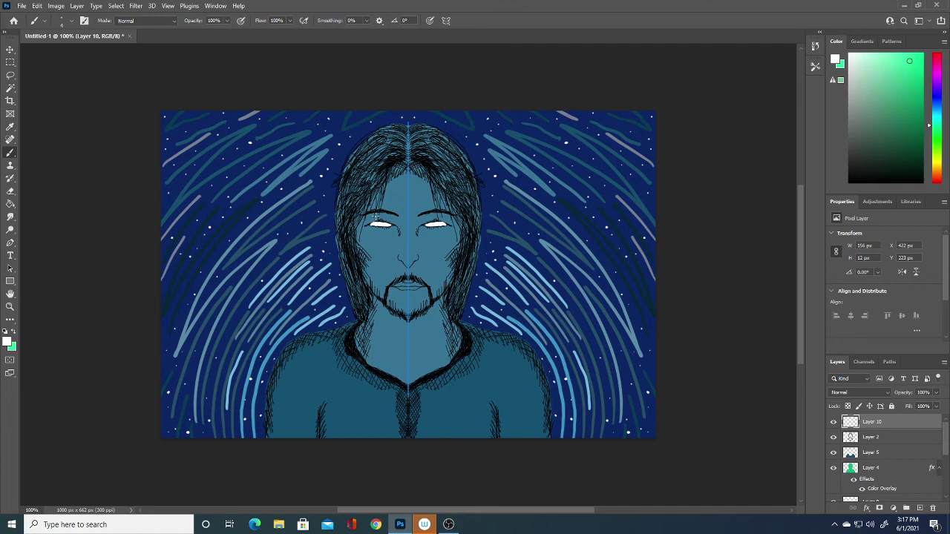
# Set the colour to black #000000 and paint dark pupils in both eyes on a new layer
pyautogui.press('i')
pyautogui.click(8, 342)
pyautogui.write('000000')
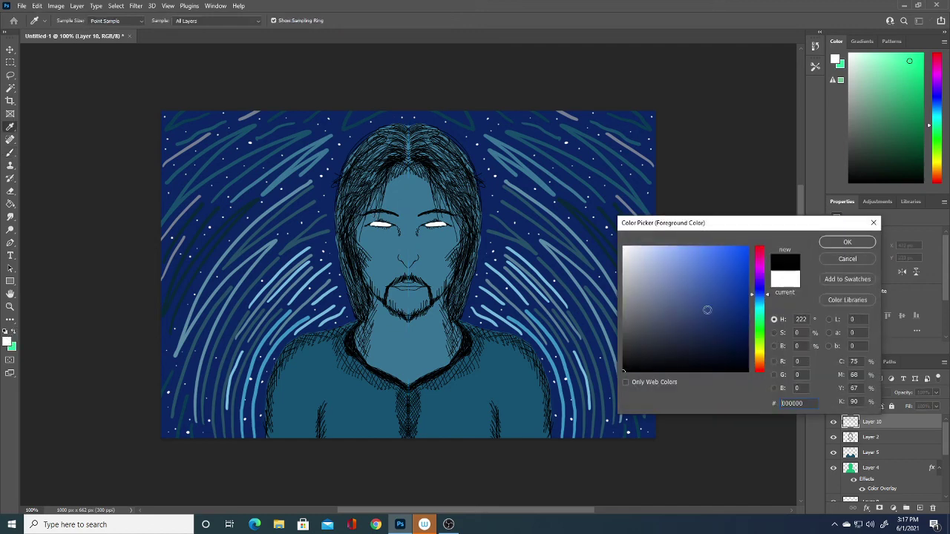
pyautogui.click(846, 242)
pyautogui.press('b')
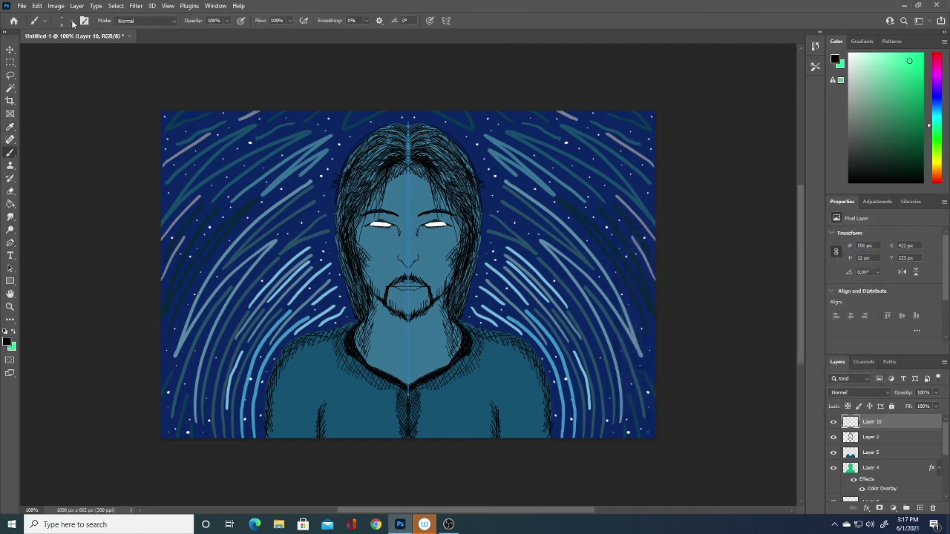
pyautogui.click(72, 20)
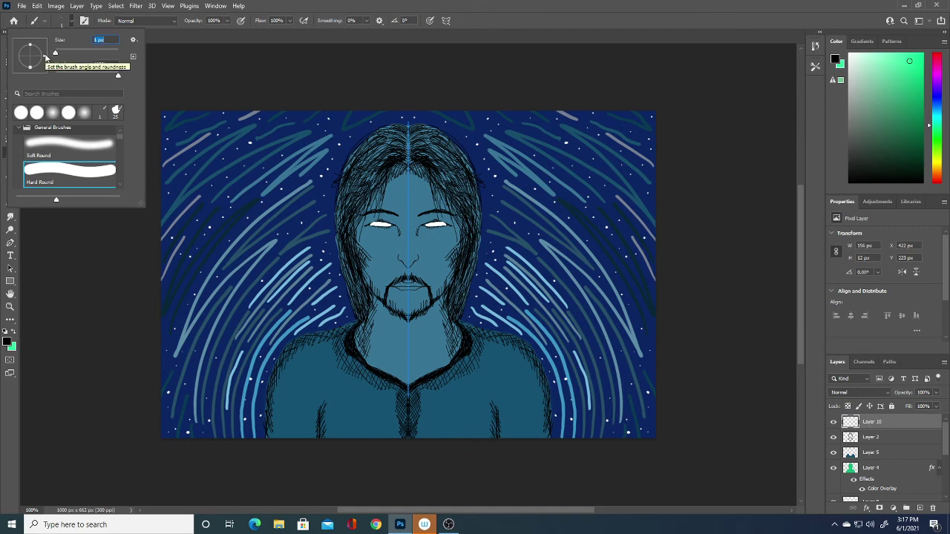
pyautogui.click(920, 505)
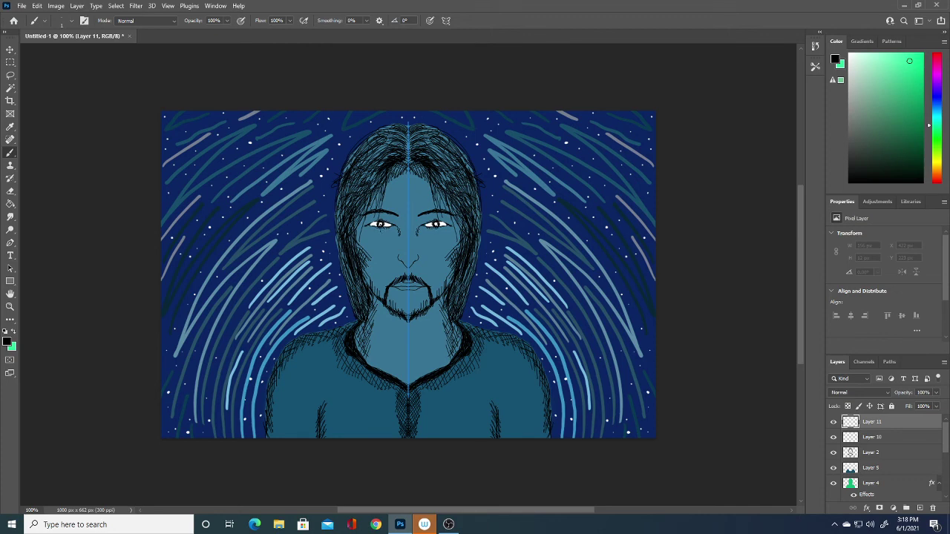
pyautogui.moveTo(377, 225); pyautogui.dragTo(377, 219)
pyautogui.moveTo(425, 227); pyautogui.dragTo(428, 231)
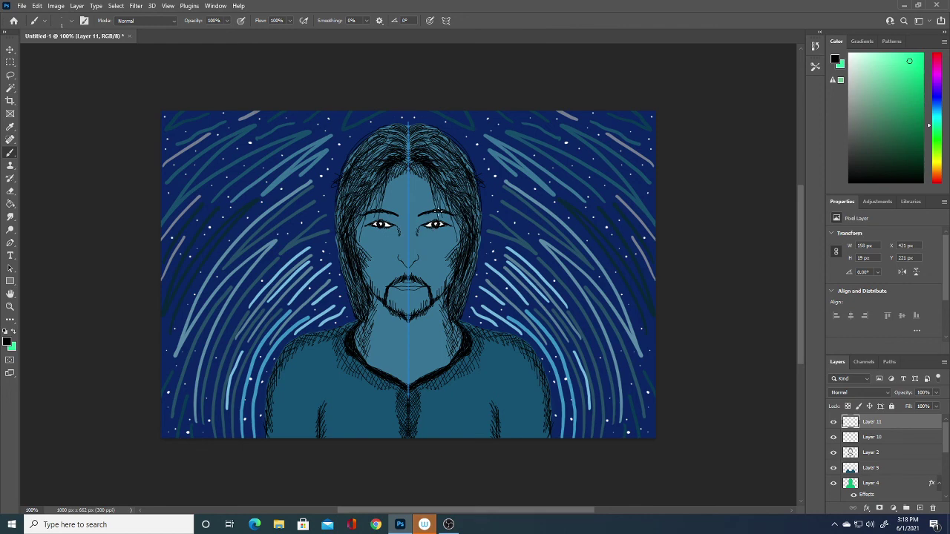
# Hatch dark strokes over the hair's crown, forehead and sides, and near the lower-left beard
pyautogui.click(371, 211)
pyautogui.moveTo(384, 171)
pyautogui.mouseDown()
pyautogui.moveTo(368, 184)
pyautogui.moveTo(367, 151)
pyautogui.moveTo(353, 158)
pyautogui.mouseUp()
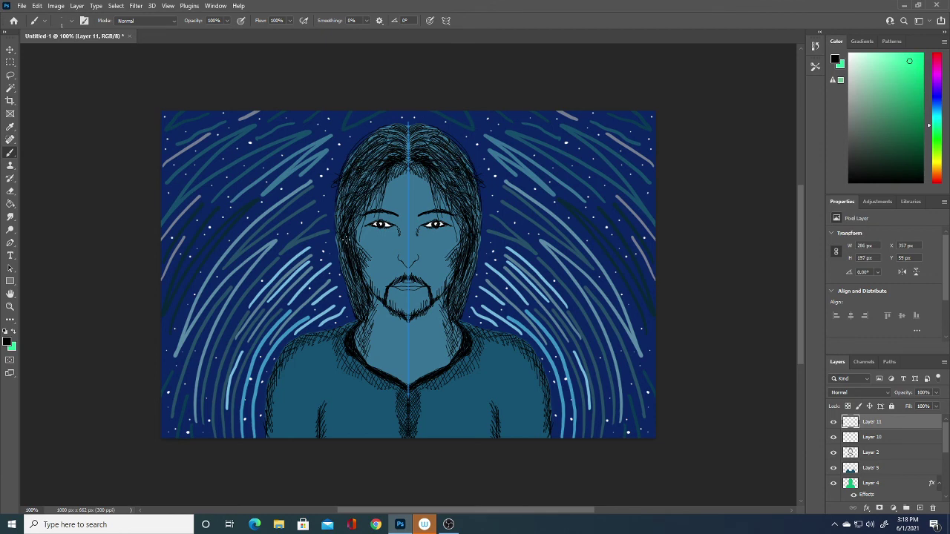
pyautogui.moveTo(344, 239)
pyautogui.mouseDown()
pyautogui.moveTo(338, 199)
pyautogui.moveTo(345, 252)
pyautogui.mouseUp()
pyautogui.moveTo(473, 239); pyautogui.dragTo(448, 308)
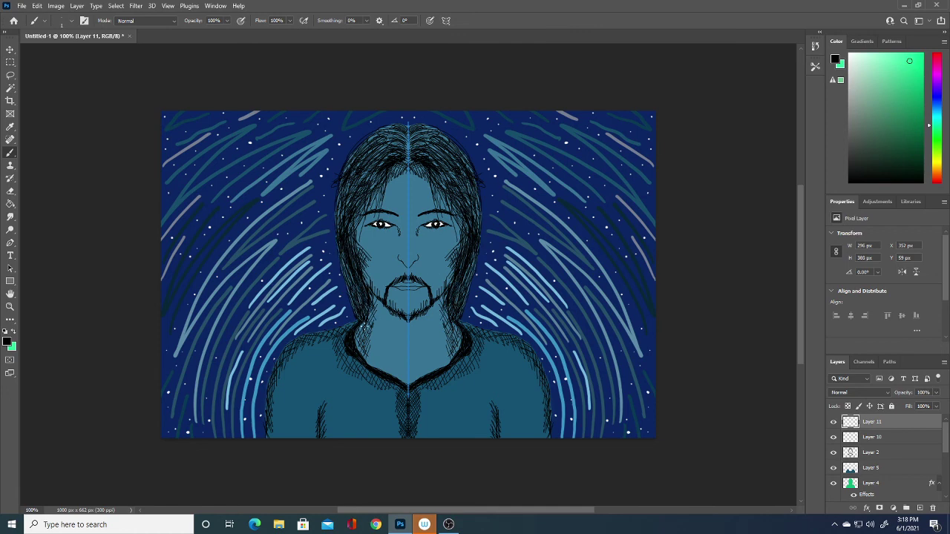
pyautogui.moveTo(363, 324); pyautogui.dragTo(362, 332)
pyautogui.moveTo(448, 177); pyautogui.dragTo(439, 191)
pyautogui.moveTo(361, 184); pyautogui.dragTo(353, 194)
pyautogui.moveTo(450, 165); pyautogui.dragTo(444, 177)
pyautogui.moveTo(381, 147)
pyautogui.mouseDown()
pyautogui.moveTo(365, 157)
pyautogui.moveTo(368, 138)
pyautogui.moveTo(430, 154)
pyautogui.moveTo(405, 141)
pyautogui.moveTo(407, 123)
pyautogui.mouseUp()
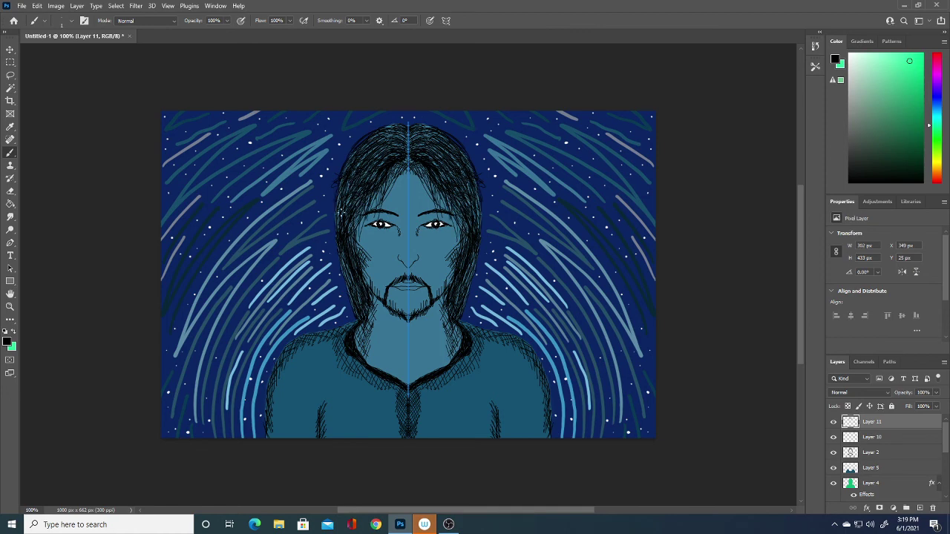
# On a new layer, paint white #ffffff strands across the top and down both sides of the hair
pyautogui.click(8, 341)
pyautogui.write('ffffff')
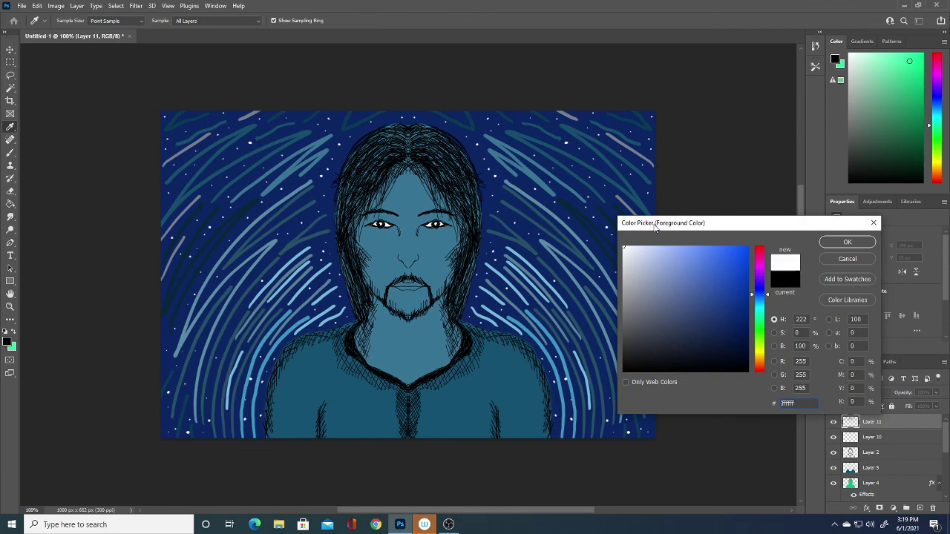
pyautogui.click(846, 243)
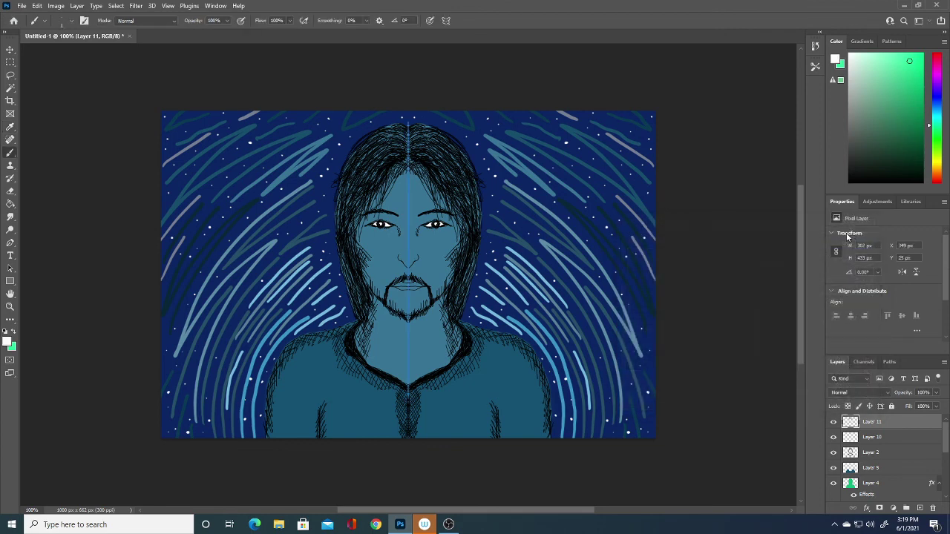
pyautogui.click(918, 507)
pyautogui.moveTo(404, 141)
pyautogui.mouseDown()
pyautogui.moveTo(367, 181)
pyautogui.moveTo(391, 147)
pyautogui.moveTo(382, 154)
pyautogui.moveTo(448, 163)
pyautogui.moveTo(371, 151)
pyautogui.moveTo(369, 143)
pyautogui.moveTo(447, 145)
pyautogui.moveTo(383, 157)
pyautogui.moveTo(448, 160)
pyautogui.moveTo(471, 184)
pyautogui.moveTo(478, 232)
pyautogui.mouseUp()
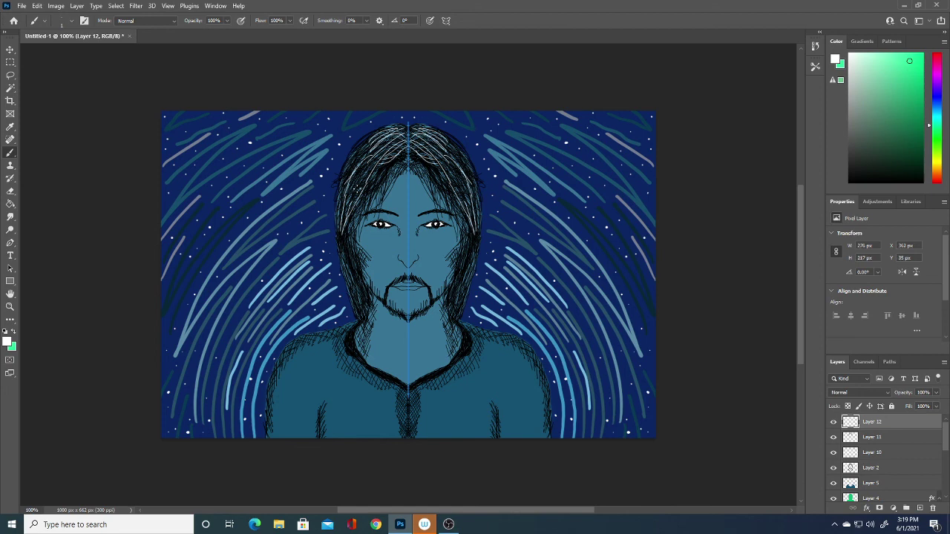
pyautogui.moveTo(459, 181); pyautogui.dragTo(470, 293)
pyautogui.moveTo(479, 216); pyautogui.dragTo(481, 260)
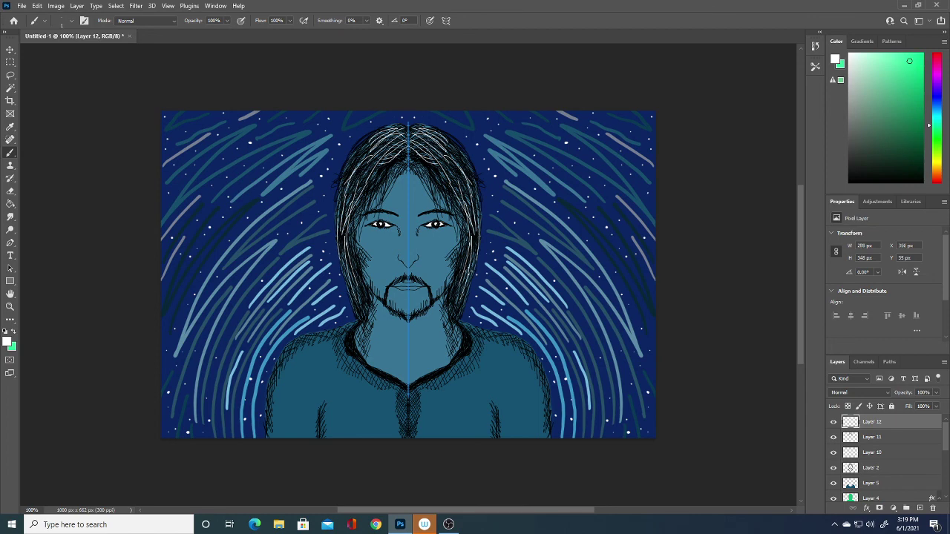
# Switch to grey and paint mirrored strands down both sides of the hair and face
pyautogui.click(8, 342)
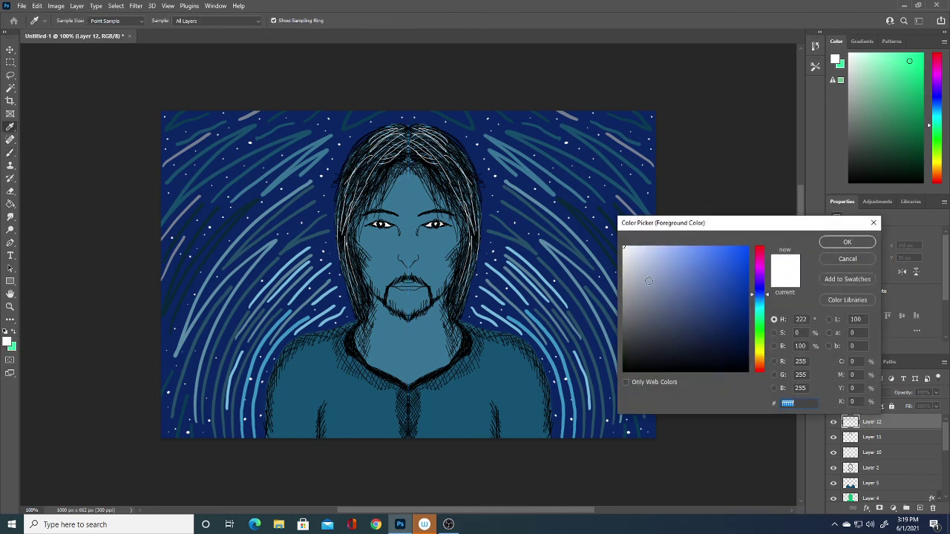
pyautogui.click(631, 301)
pyautogui.click(846, 241)
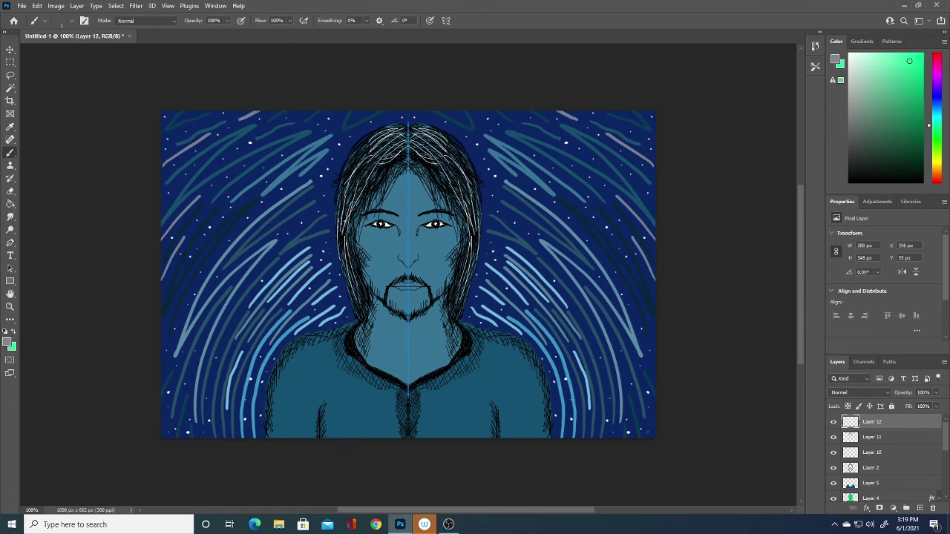
pyautogui.moveTo(351, 175); pyautogui.dragTo(355, 198)
pyautogui.moveTo(371, 159)
pyautogui.mouseDown()
pyautogui.moveTo(359, 181)
pyautogui.moveTo(345, 181)
pyautogui.mouseUp()
pyautogui.moveTo(369, 141)
pyautogui.mouseDown()
pyautogui.moveTo(353, 169)
pyautogui.moveTo(363, 181)
pyautogui.mouseUp()
pyautogui.moveTo(430, 165)
pyautogui.mouseDown()
pyautogui.moveTo(454, 199)
pyautogui.moveTo(471, 280)
pyautogui.mouseUp()
pyautogui.moveTo(468, 236)
pyautogui.mouseDown()
pyautogui.moveTo(472, 279)
pyautogui.moveTo(459, 301)
pyautogui.mouseUp()
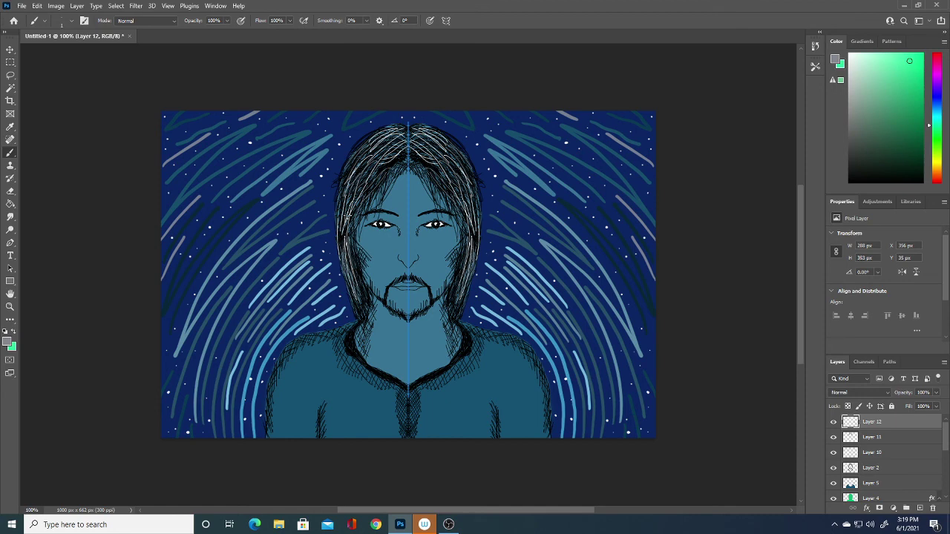
pyautogui.moveTo(338, 253); pyautogui.dragTo(343, 230)
# Add more light strands to the upper hair and dark strands beside the face and hair ends
pyautogui.moveTo(454, 165); pyautogui.dragTo(466, 184)
pyautogui.moveTo(452, 148); pyautogui.dragTo(466, 171)
pyautogui.moveTo(444, 130); pyautogui.dragTo(463, 163)
pyautogui.moveTo(429, 128)
pyautogui.mouseDown()
pyautogui.moveTo(461, 153)
pyautogui.moveTo(442, 138)
pyautogui.mouseUp()
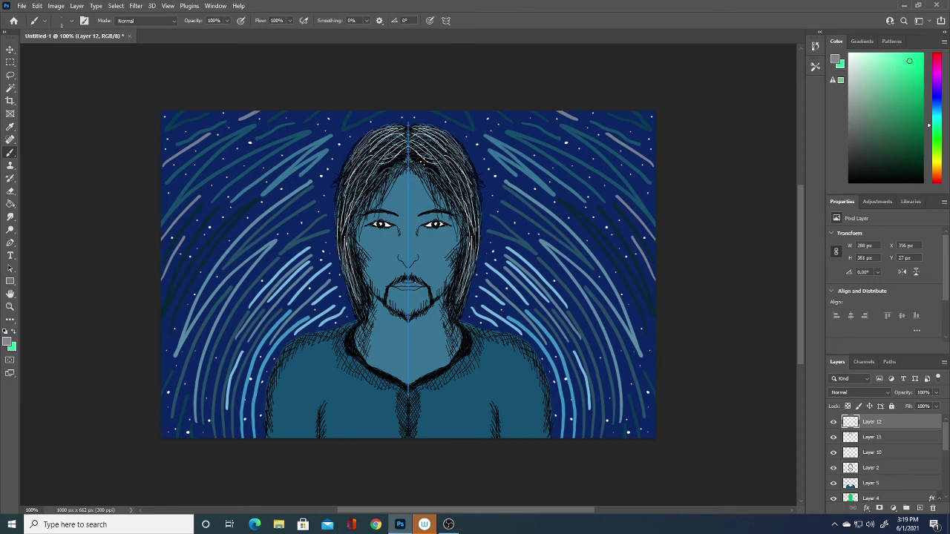
pyautogui.moveTo(462, 243)
pyautogui.mouseDown()
pyautogui.moveTo(445, 304)
pyautogui.moveTo(457, 312)
pyautogui.mouseUp()
pyautogui.moveTo(359, 285); pyautogui.dragTo(364, 320)
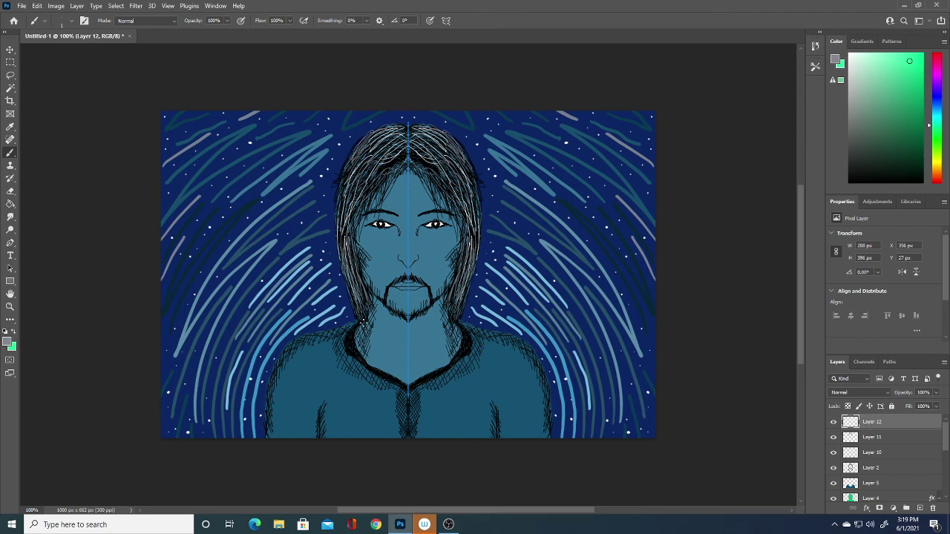
# Paint a light mirrored strand in the upper left hair
pyautogui.click(9, 341)
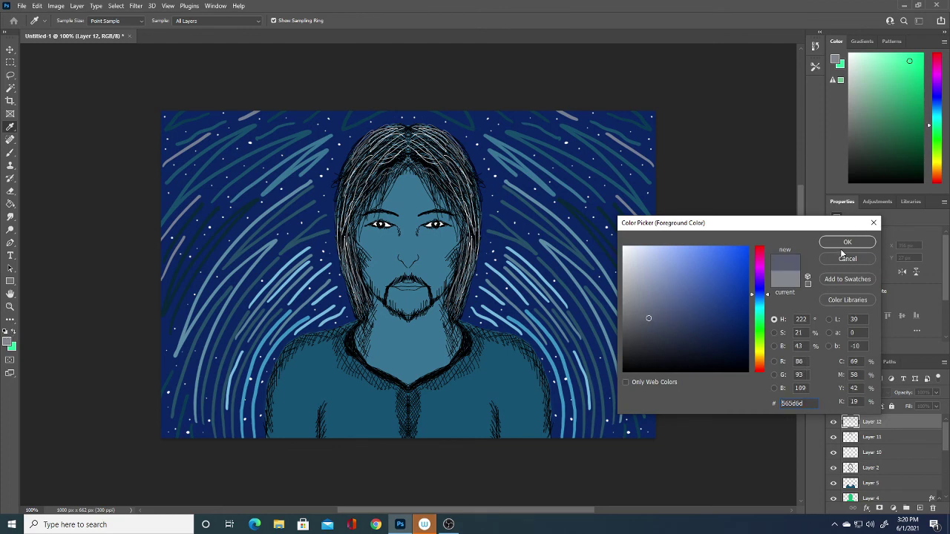
pyautogui.click(845, 242)
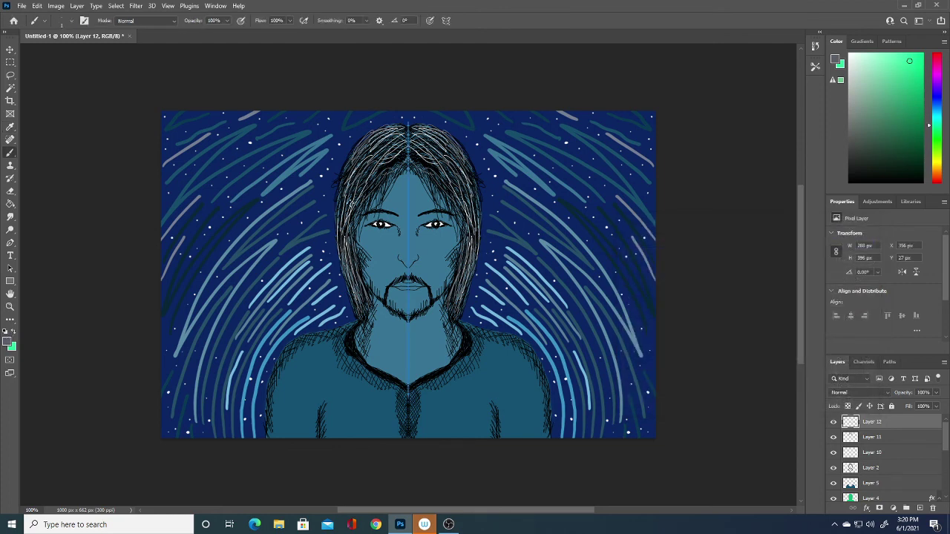
pyautogui.moveTo(350, 197); pyautogui.dragTo(357, 175)
# Switch to a darker shade and add dark strands at the upper left and lower right hair
pyautogui.click(11, 345)
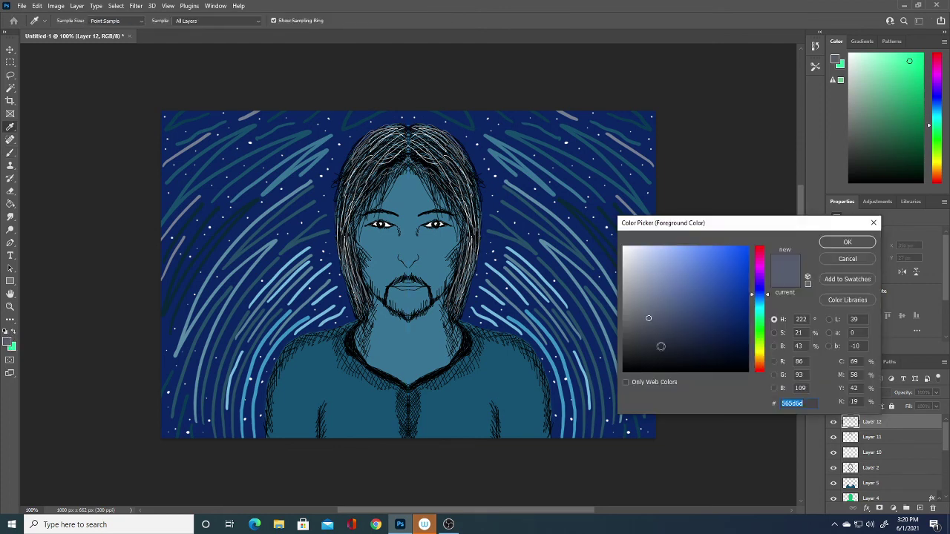
pyautogui.click(662, 343)
pyautogui.click(845, 239)
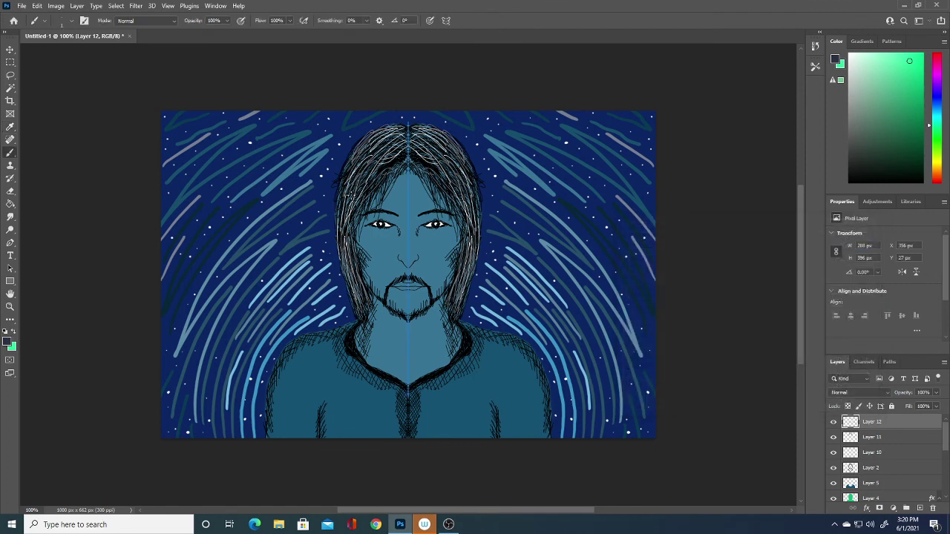
pyautogui.moveTo(353, 196); pyautogui.dragTo(356, 169)
pyautogui.moveTo(451, 318); pyautogui.dragTo(449, 335)
# Add a new layer and set the foreground colour to black #000000
pyautogui.click(920, 508)
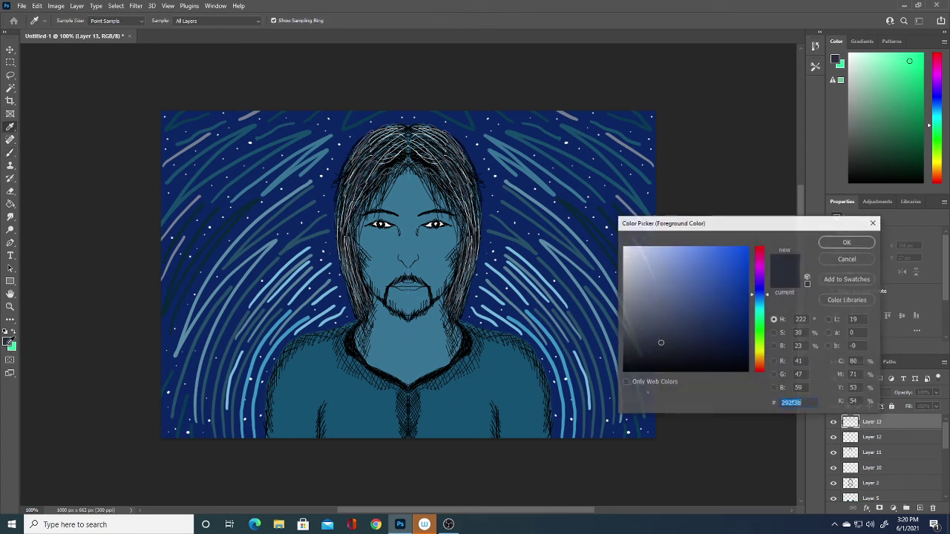
pyautogui.click(8, 342)
pyautogui.write('000000')
pyautogui.click(847, 242)
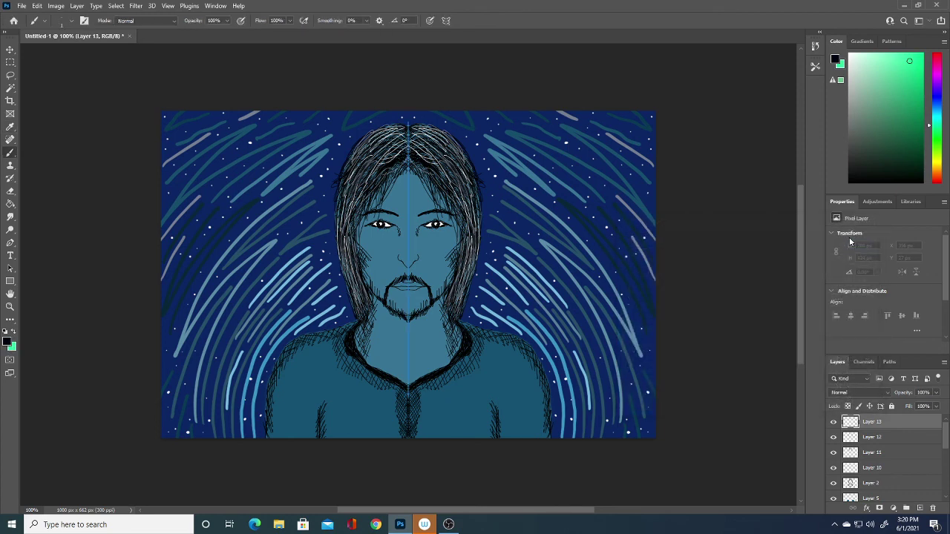
# Enlarge the brush to 9 px and paint mirrored black loops over both shoulders
pyautogui.click(72, 24)
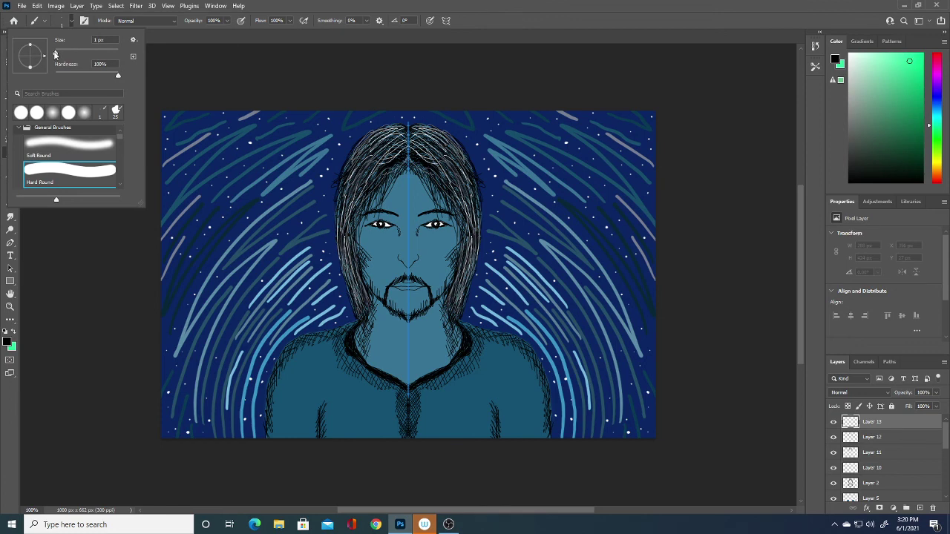
pyautogui.moveTo(55, 53); pyautogui.dragTo(57, 58)
pyautogui.press('Return')
pyautogui.moveTo(586, 382)
pyautogui.mouseDown()
pyautogui.moveTo(614, 384)
pyautogui.moveTo(628, 336)
pyautogui.mouseUp()
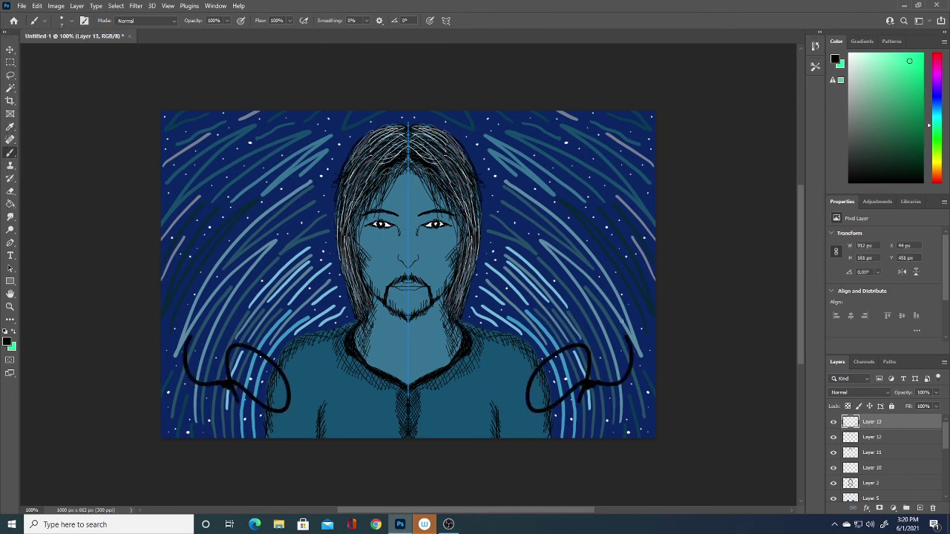
# Hide the shoulder-loops layer, turn symmetry off, and sign the lower right on a new layer
pyautogui.click(833, 421)
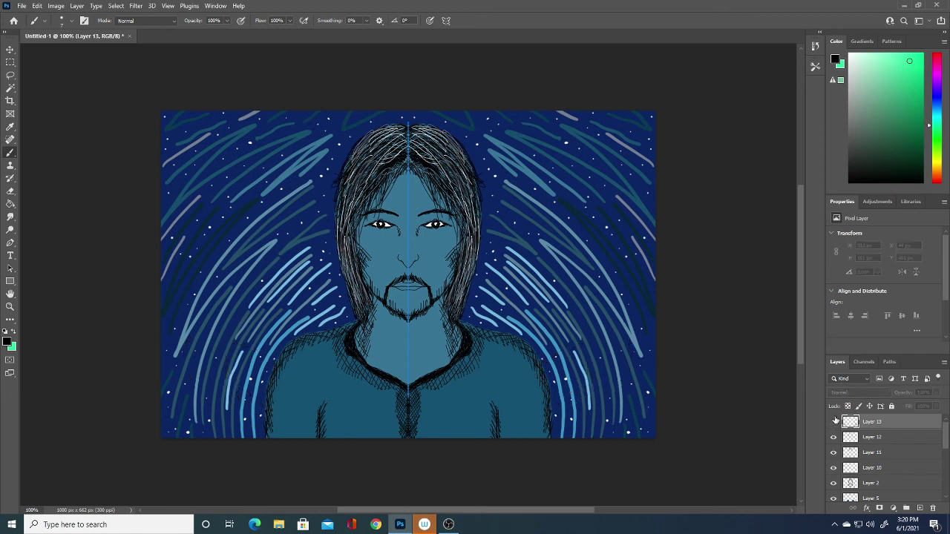
pyautogui.click(446, 22)
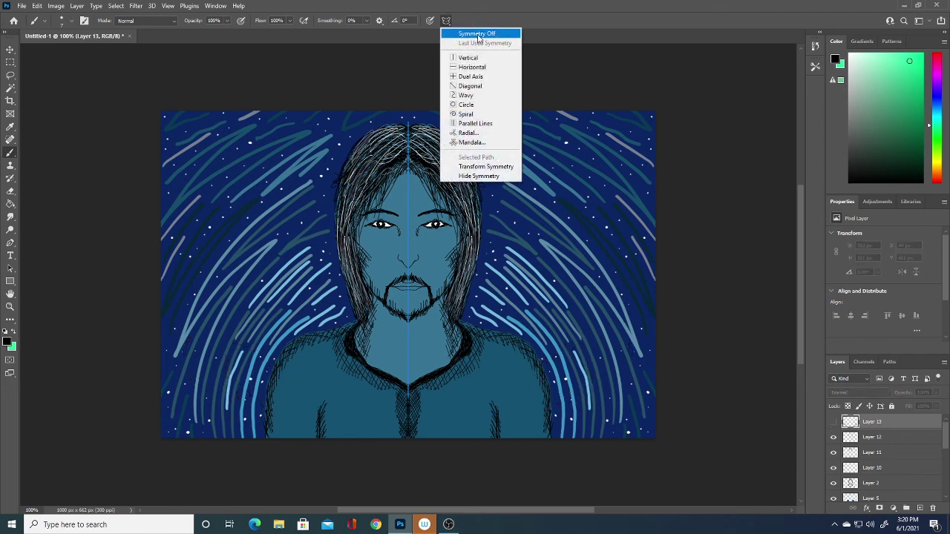
pyautogui.click(475, 33)
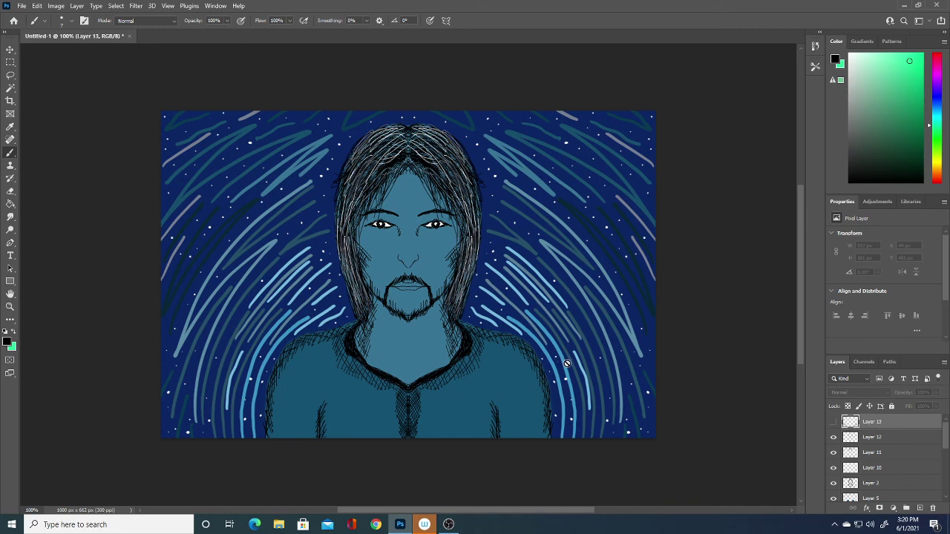
pyautogui.click(919, 508)
pyautogui.moveTo(583, 374)
pyautogui.mouseDown()
pyautogui.moveTo(553, 392)
pyautogui.moveTo(607, 378)
pyautogui.moveTo(598, 321)
pyautogui.mouseUp()
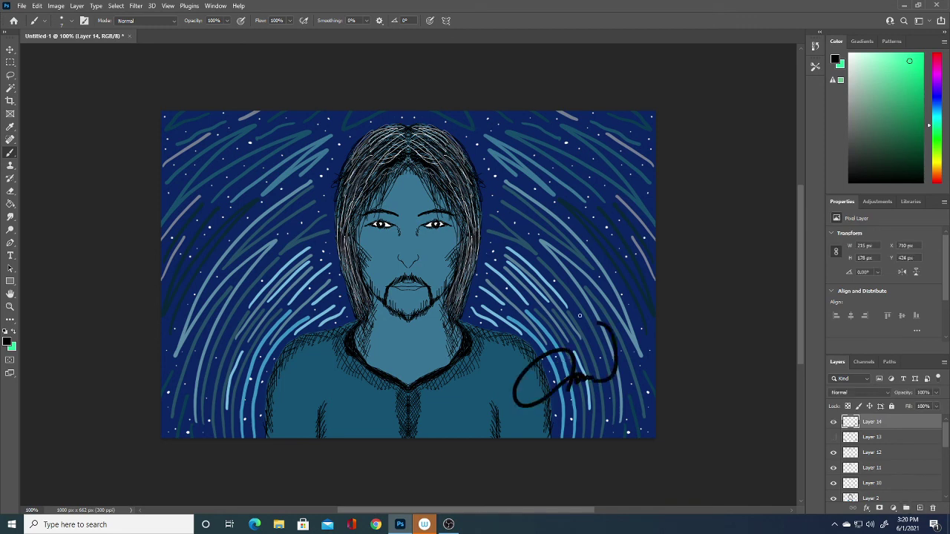